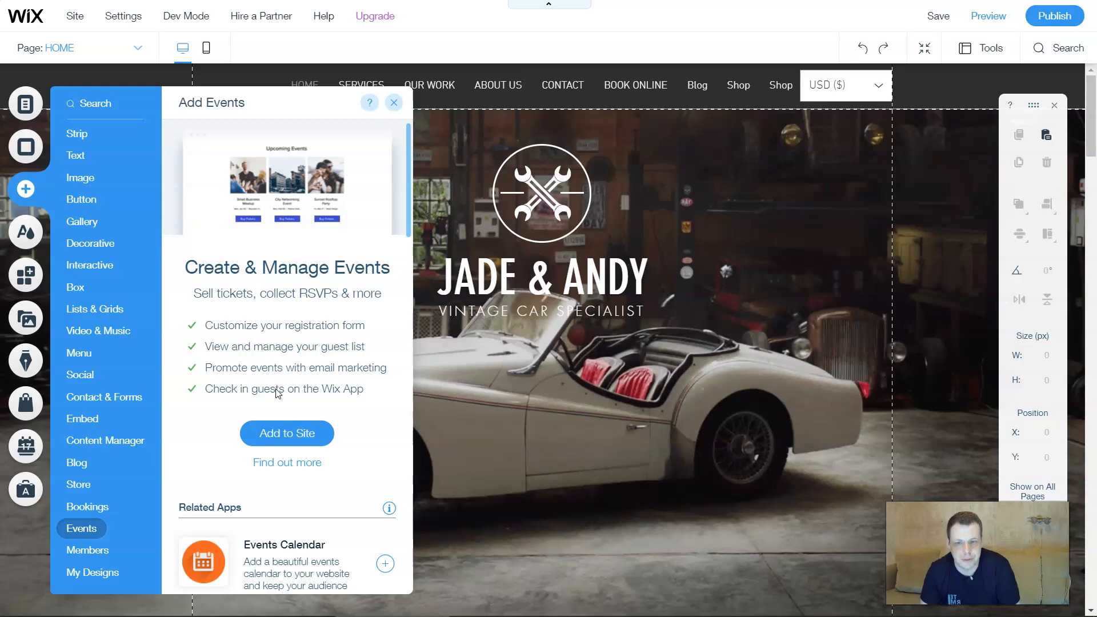
Step: Add a Member Profile Card to the home page and position it over the car at X 355, Y 397
left_click(85, 552)
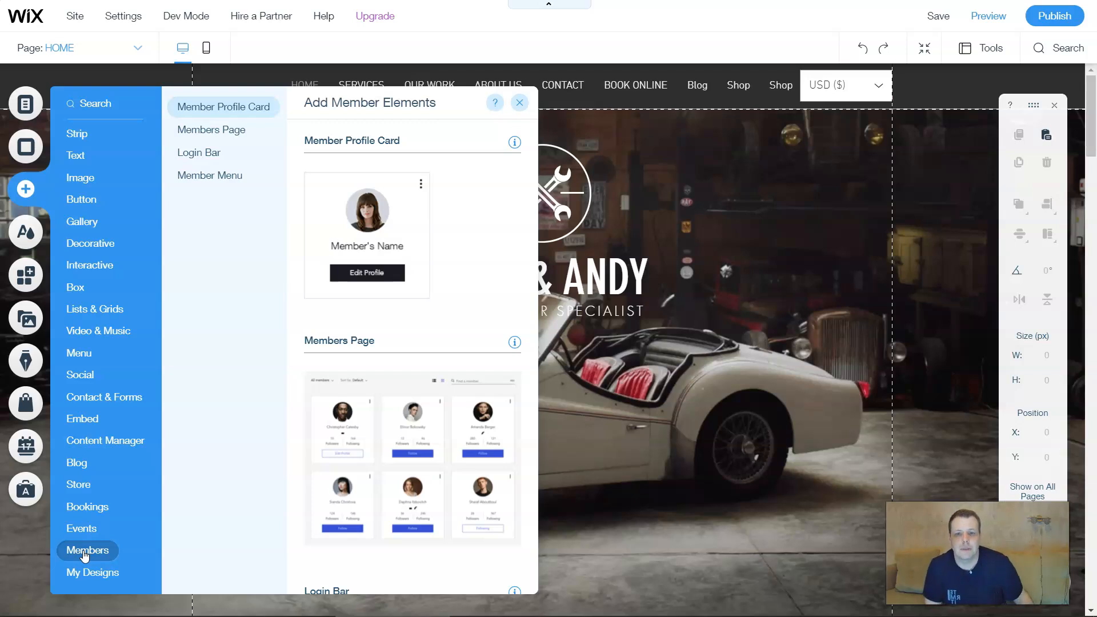
left_click_drag(338, 245, 645, 484)
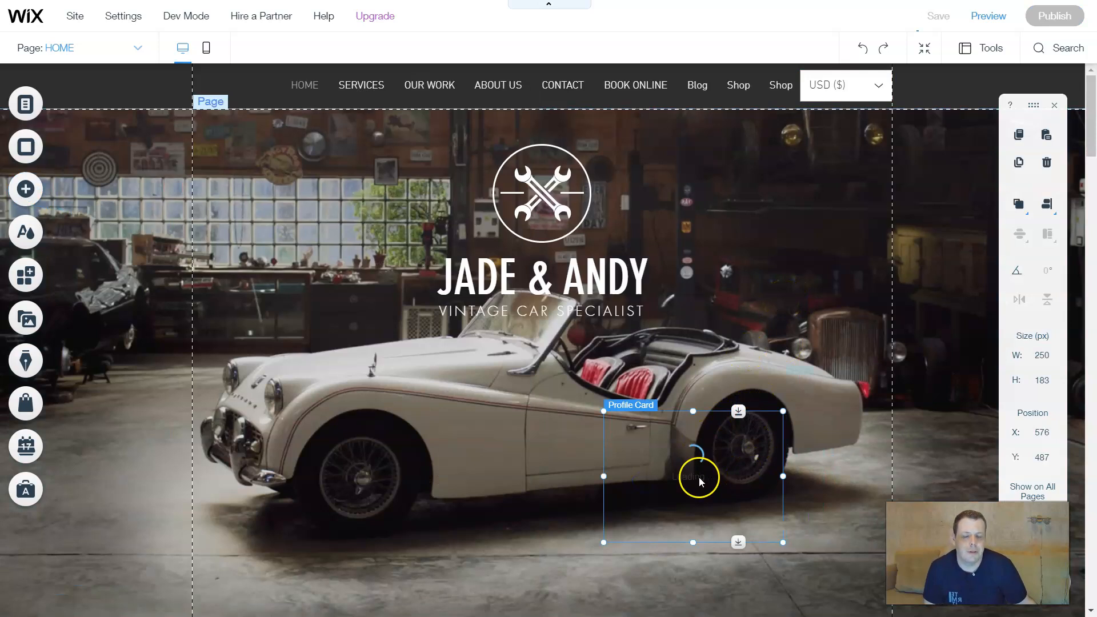
left_click_drag(695, 465, 520, 404)
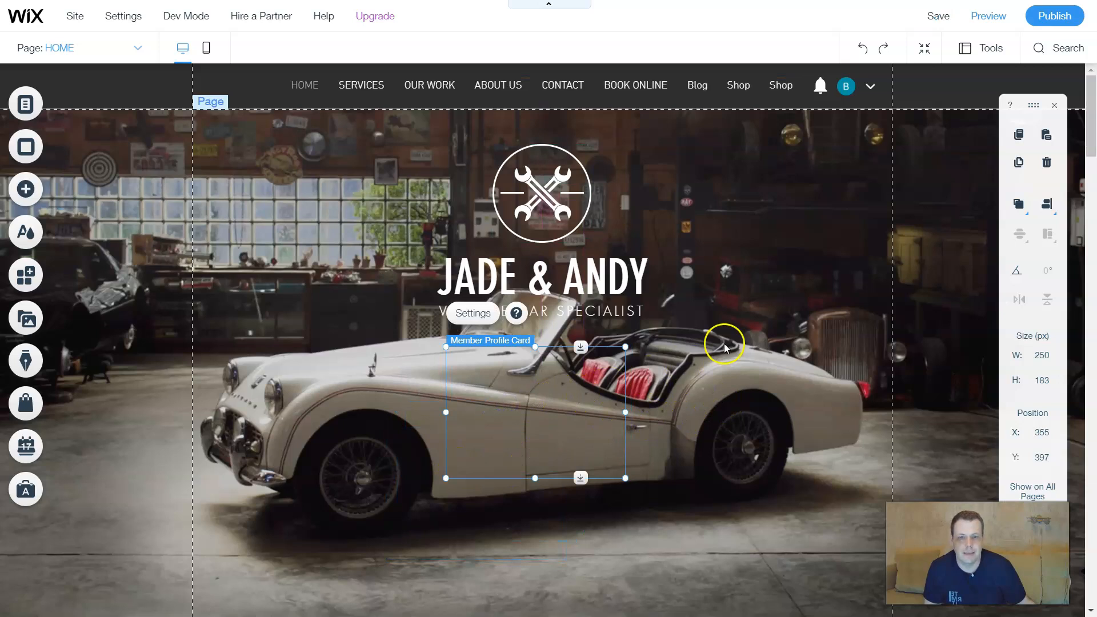
left_click(730, 335)
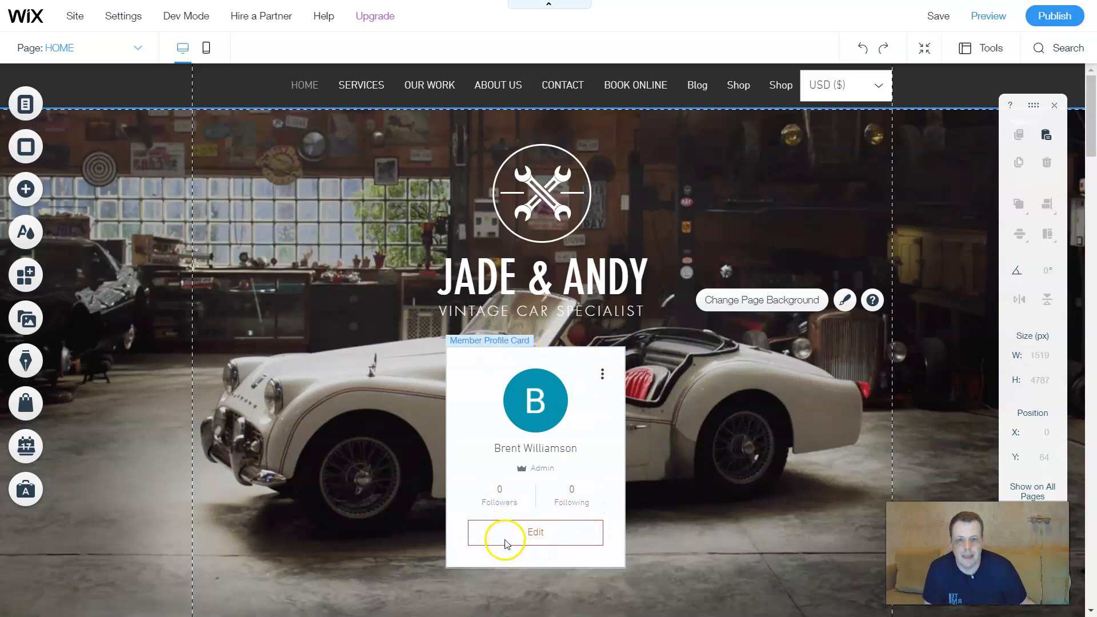
Step: Open the layout options in the Member Profile Card's settings
left_click(555, 526)
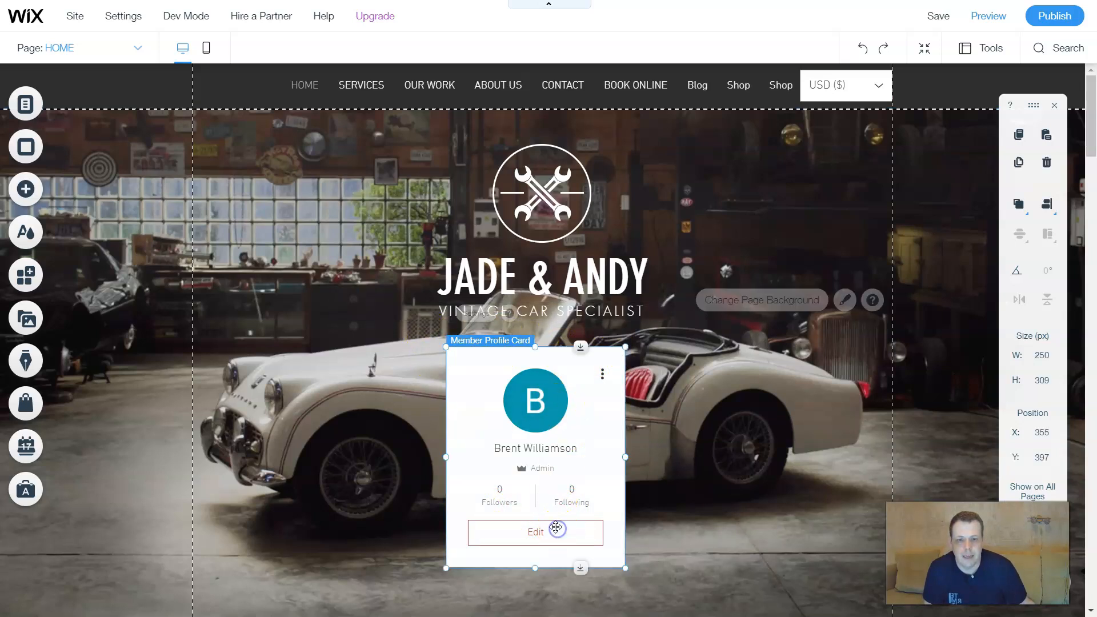
left_click(454, 324)
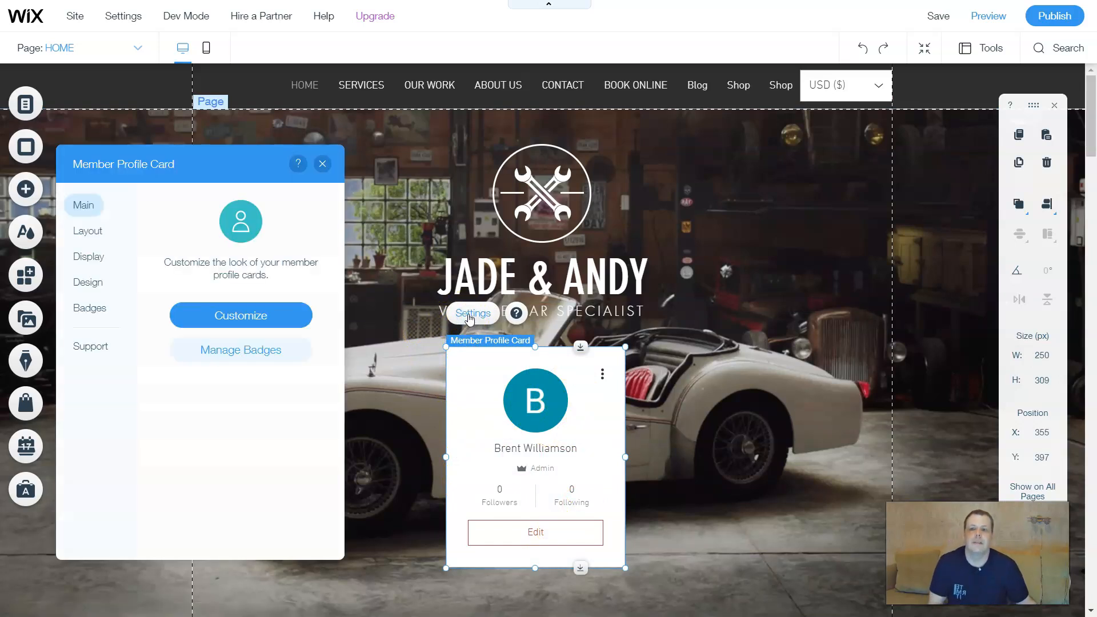
left_click(458, 315)
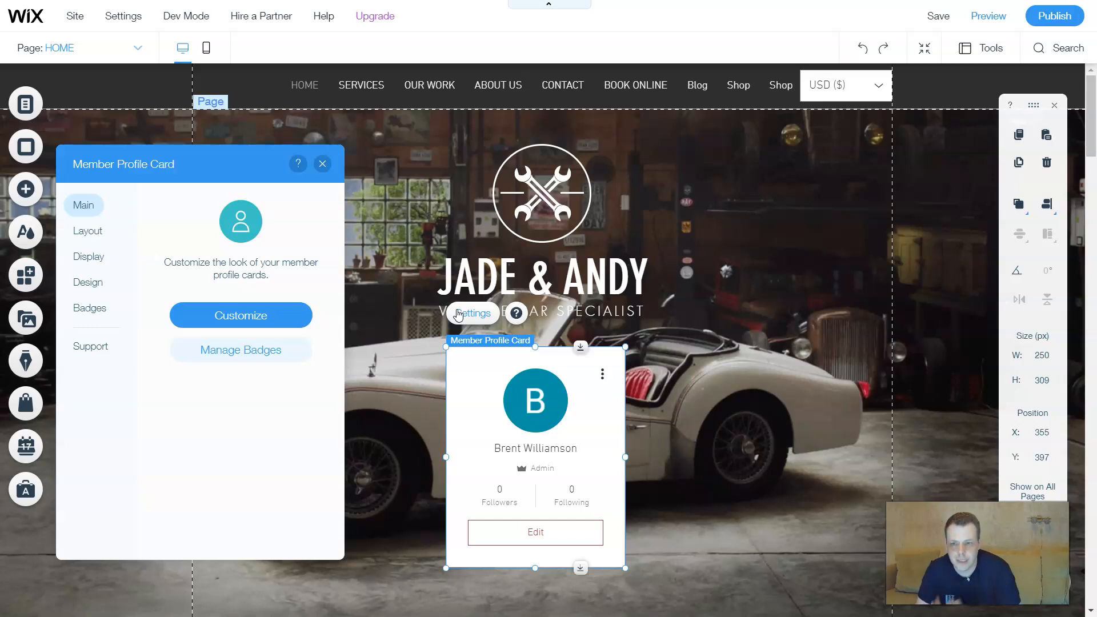
left_click(275, 320)
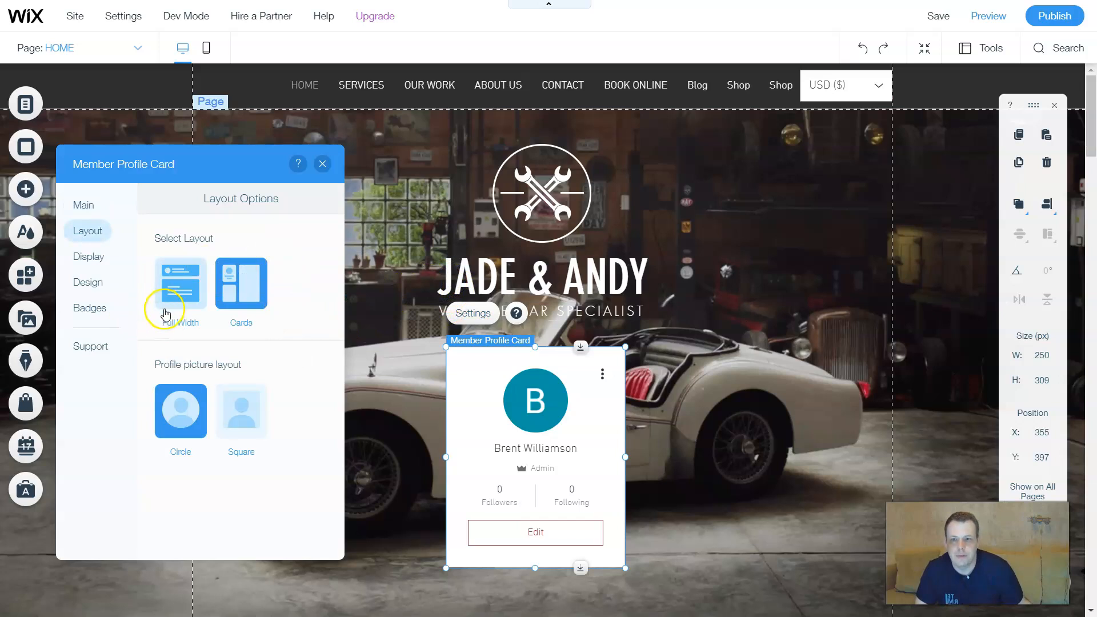
Step: Try the Full Width layout and the Square profile picture on the card, returning to Cards and Circle
left_click(182, 307)
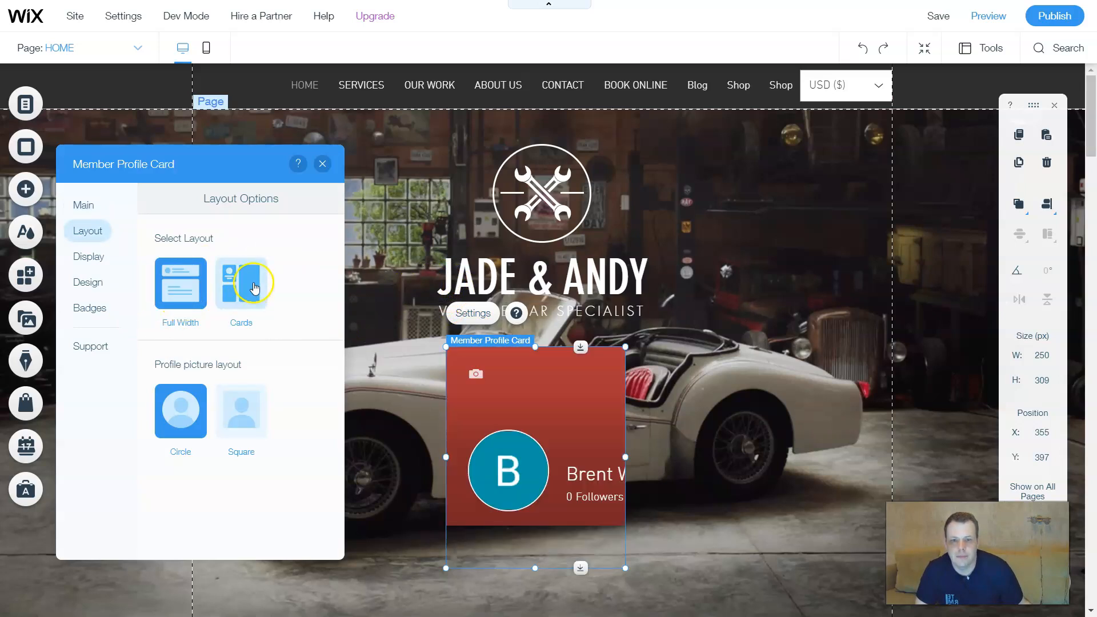
left_click(254, 288)
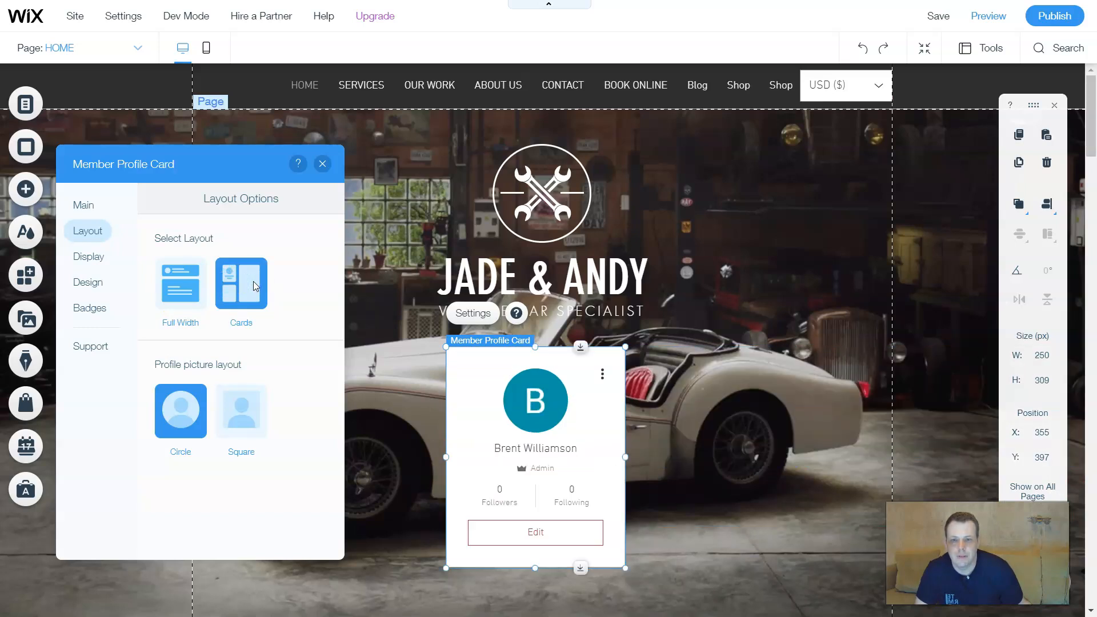
left_click(243, 302)
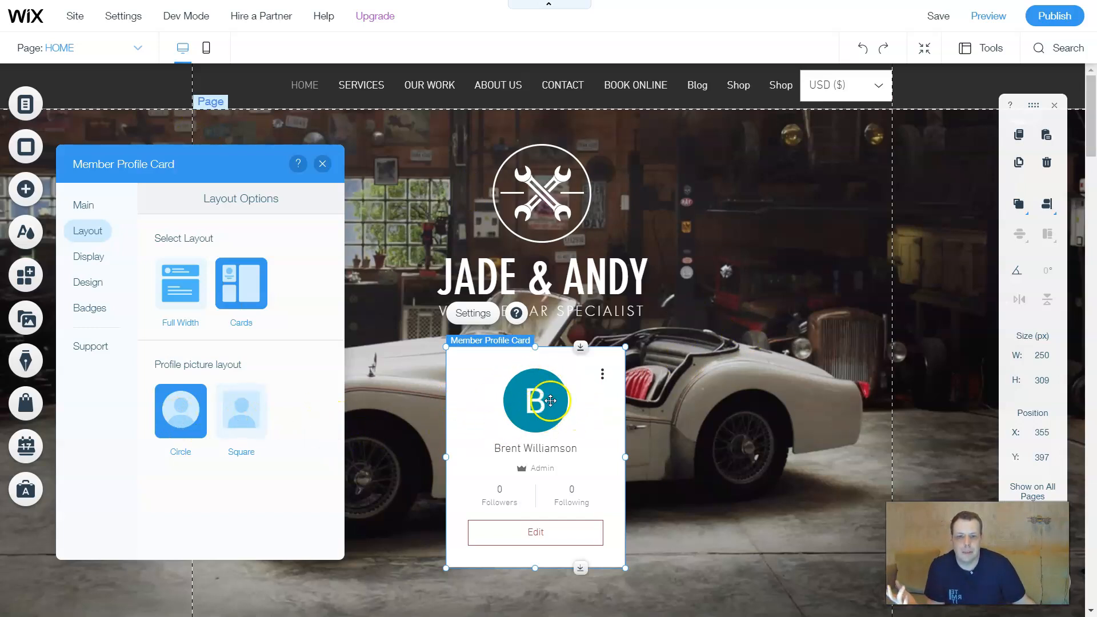
left_click(235, 407)
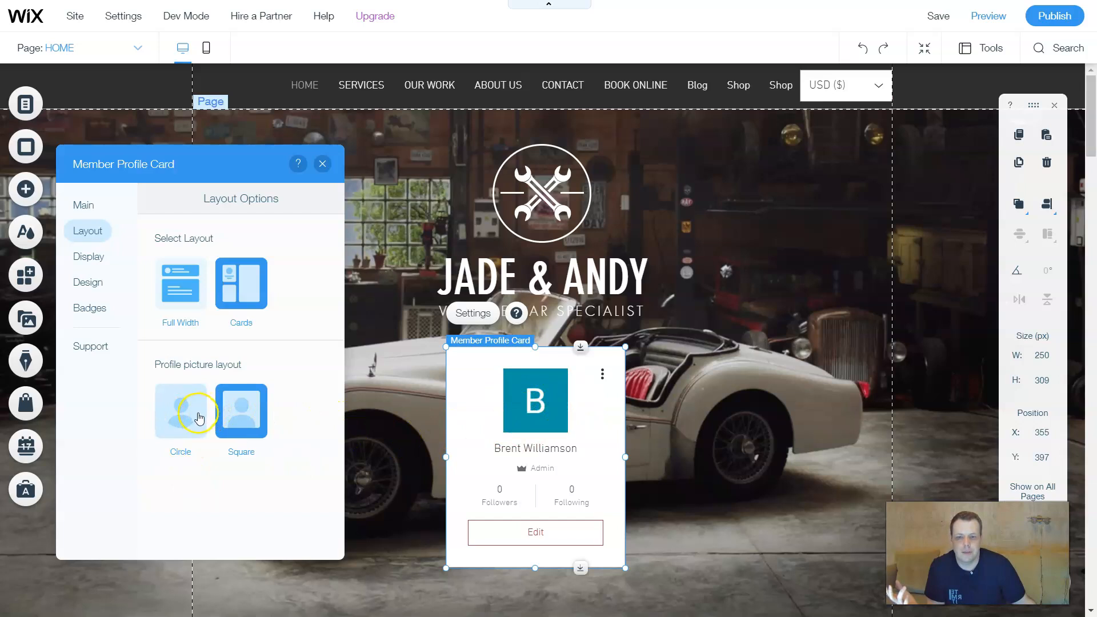
left_click(197, 415)
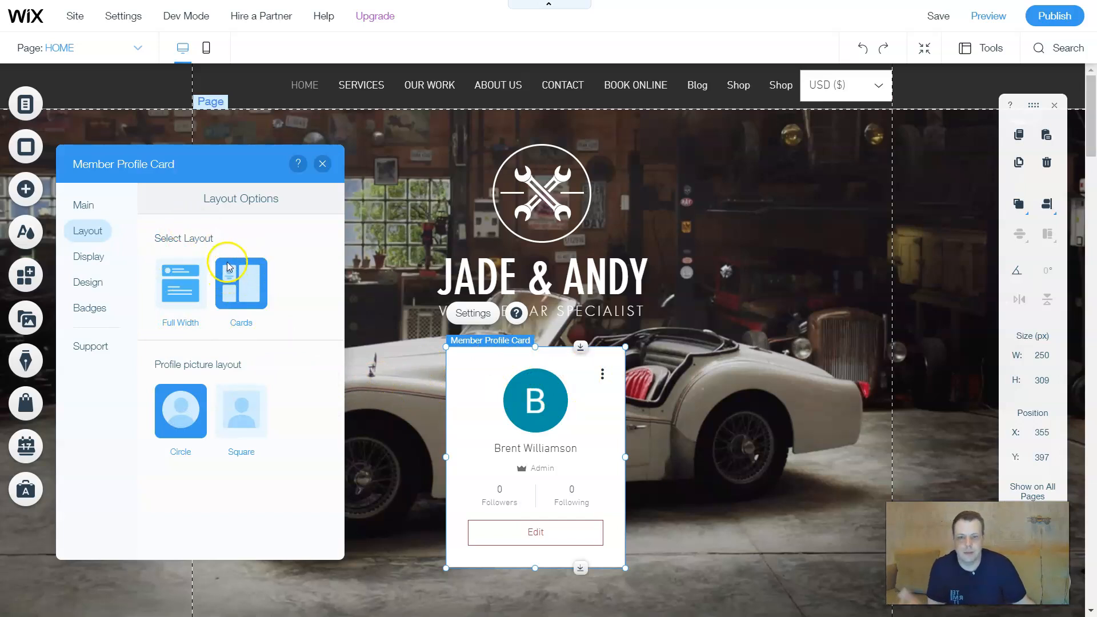
Step: Turn on the profile card's cover photo and try it without the followers/following counters before showing them again
left_click(89, 256)
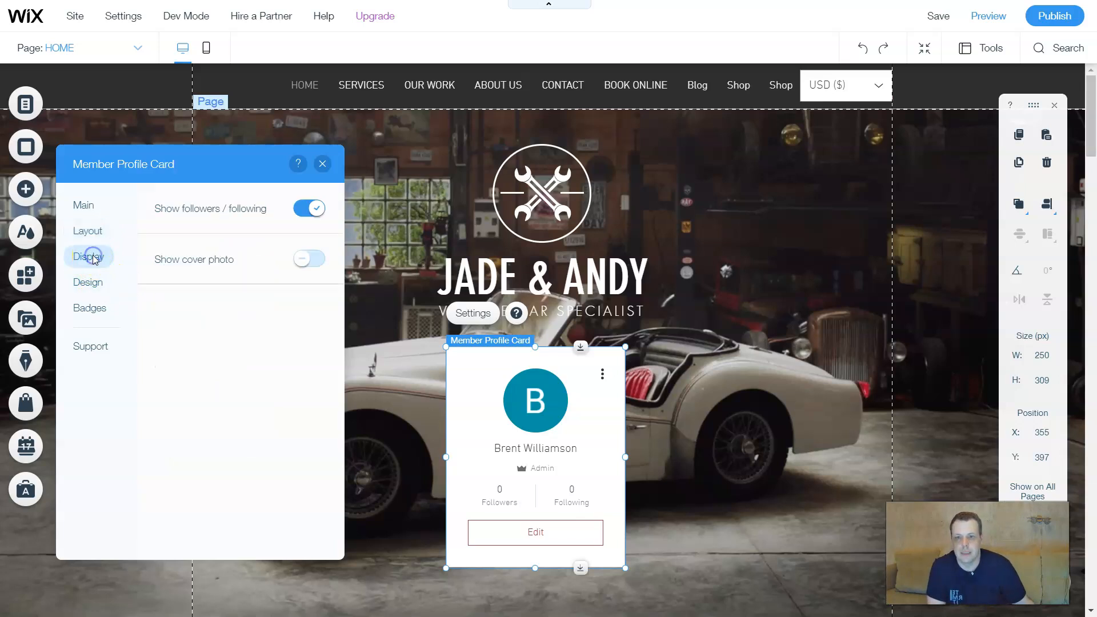
left_click(303, 260)
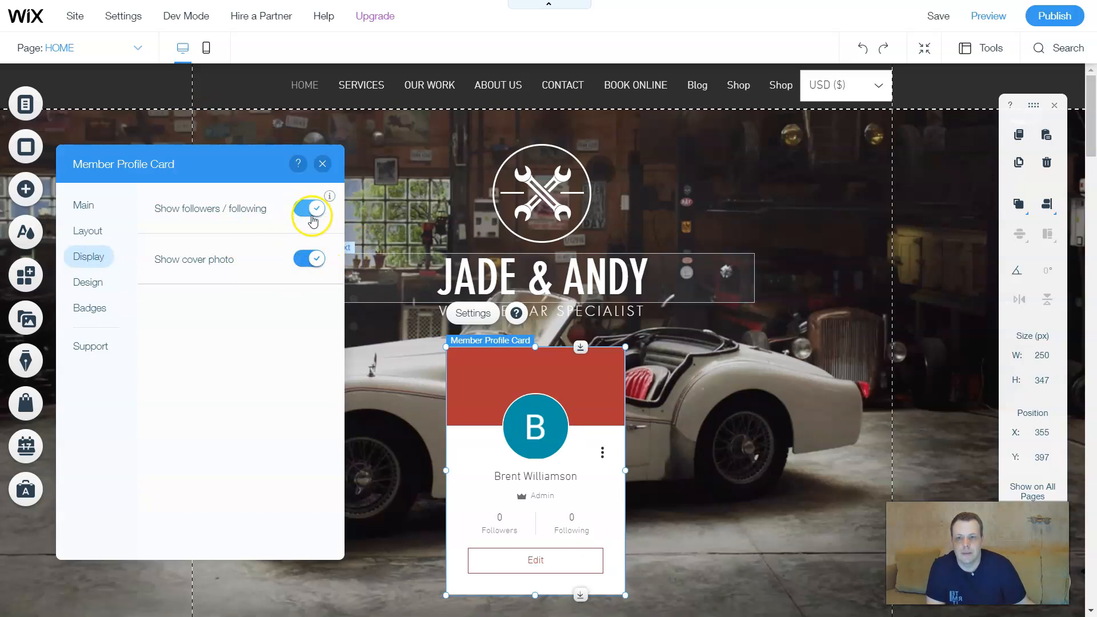
left_click(312, 218)
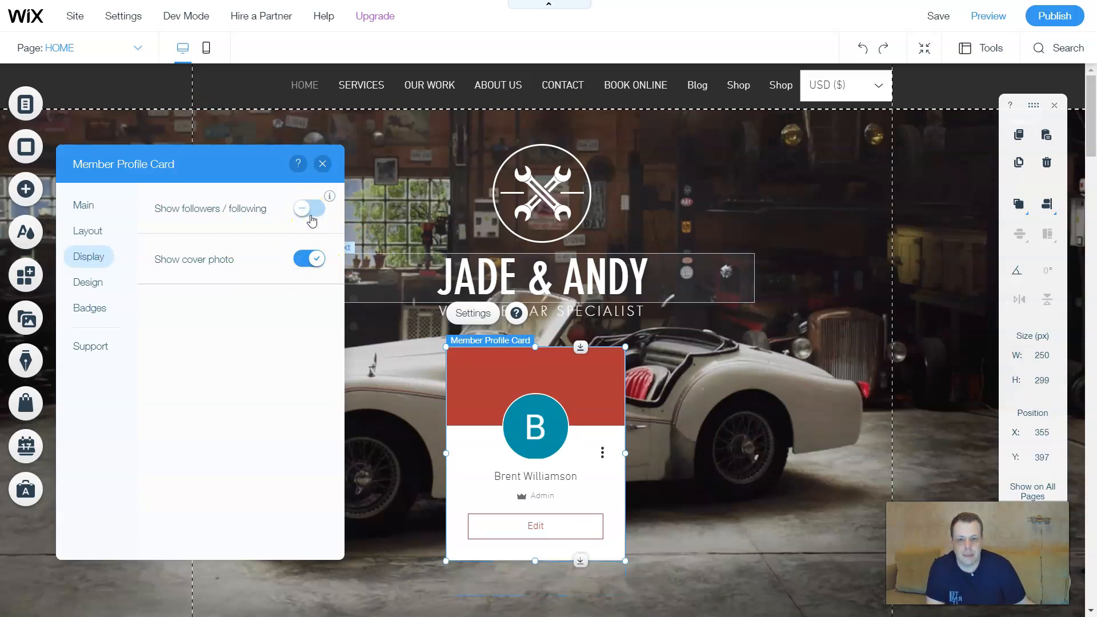
left_click(312, 220)
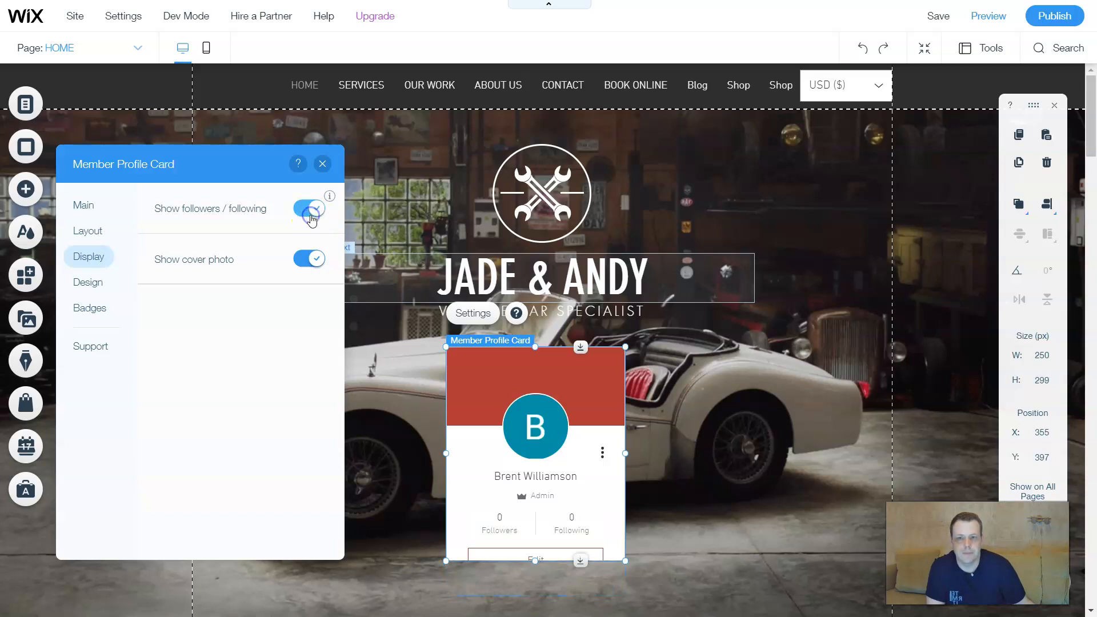
Step: Change the member name's text color to dark blue in the profile card's text and button style
left_click(112, 286)
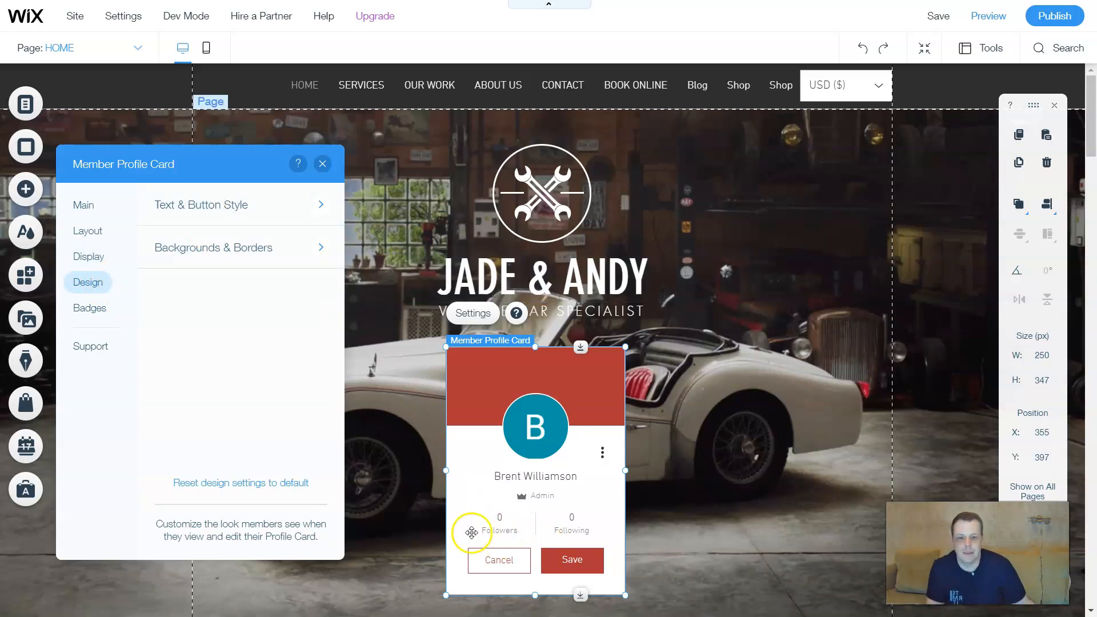
left_click(291, 204)
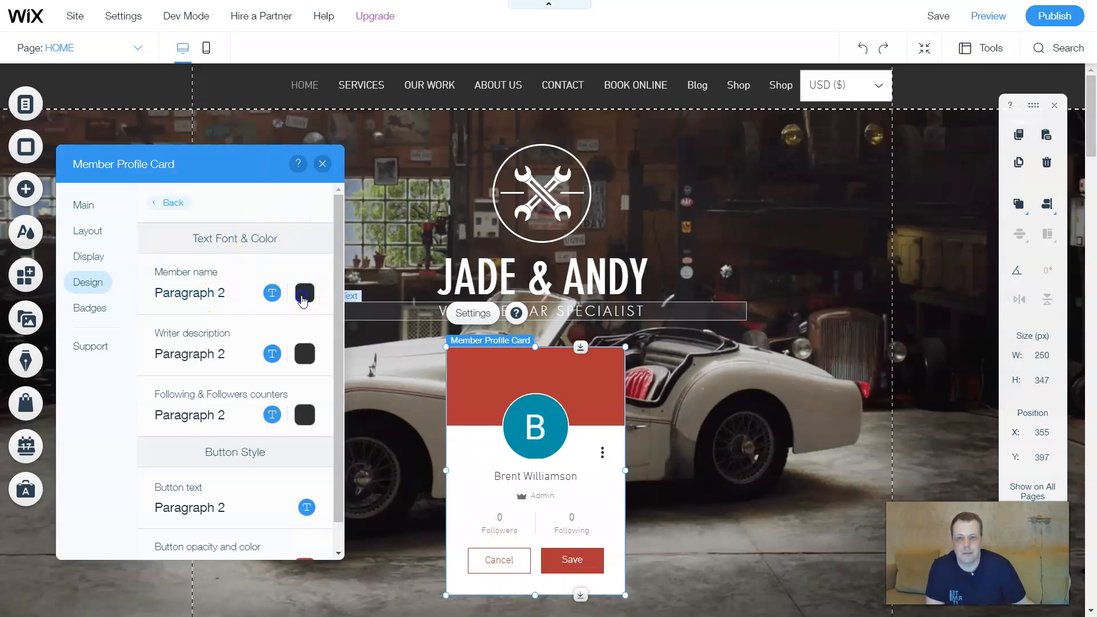
left_click(304, 295)
left_click(454, 391)
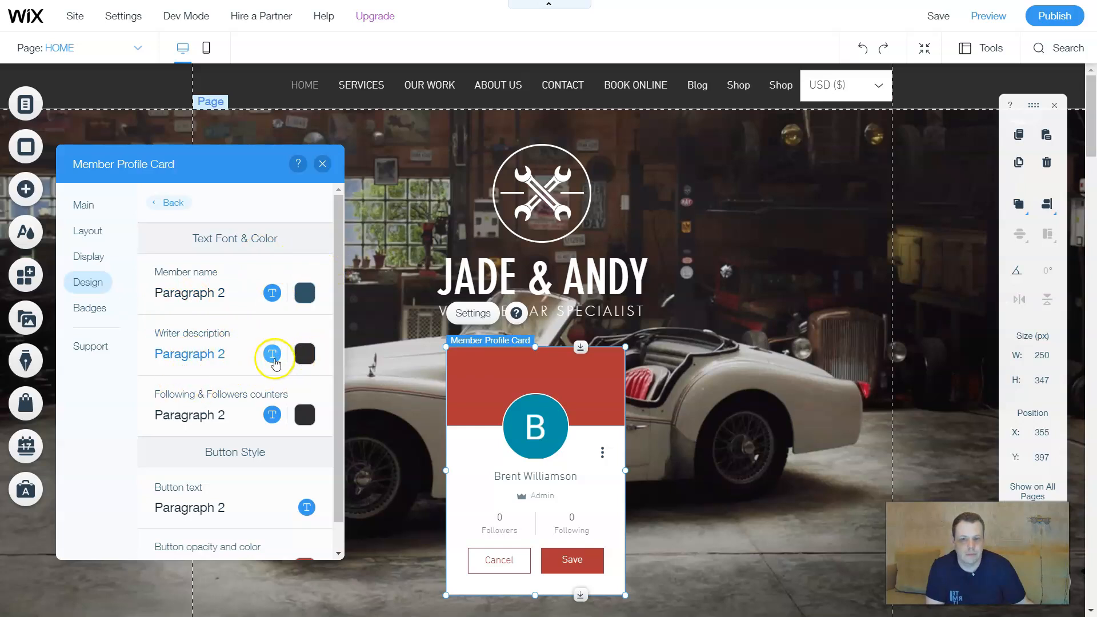
Step: Set the member name's font size to 20 px and its theme to Heading 2
left_click(272, 294)
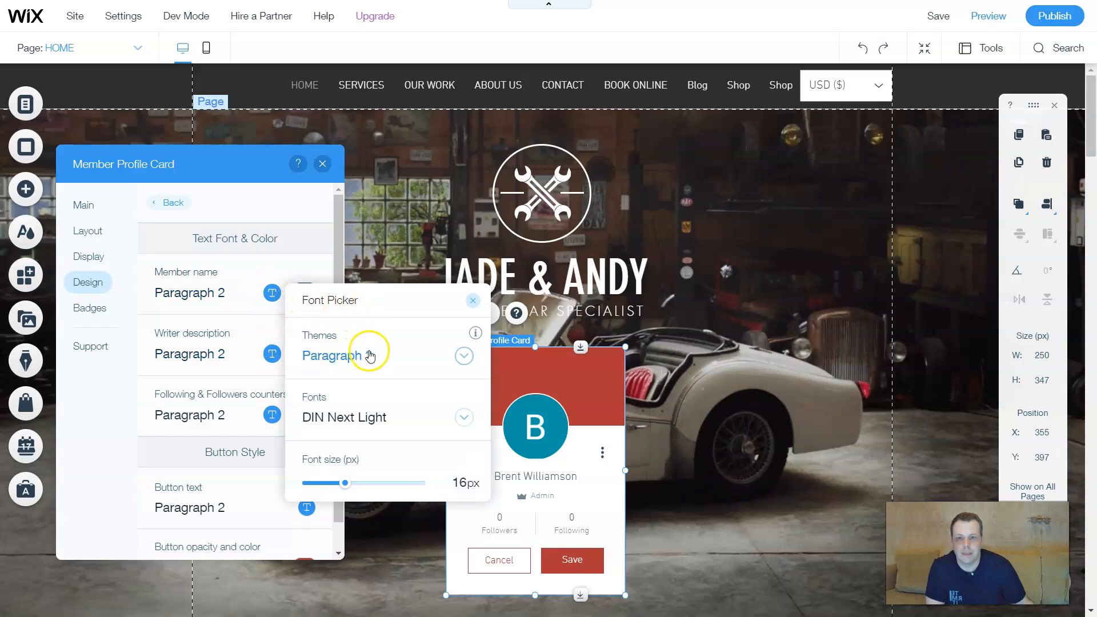
left_click(464, 357)
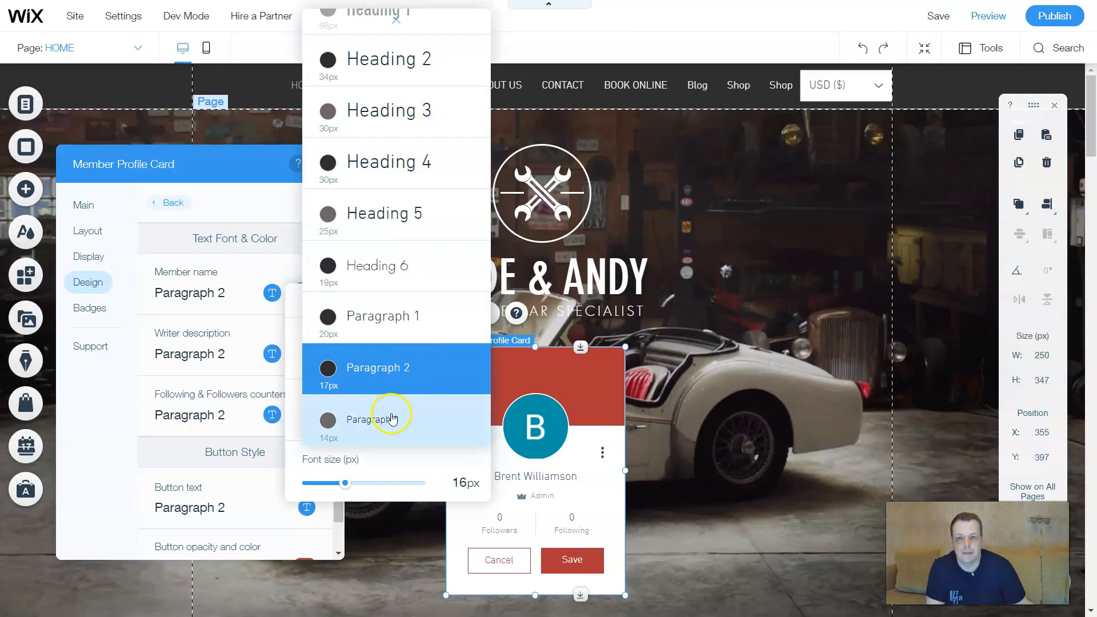
left_click_drag(392, 487, 423, 483)
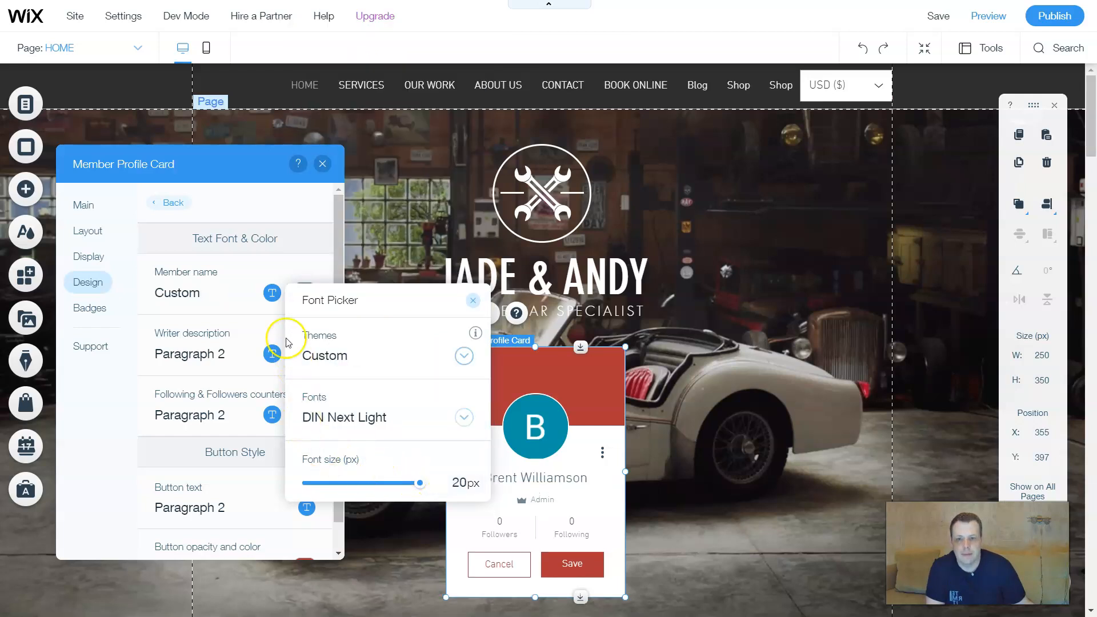
left_click(464, 356)
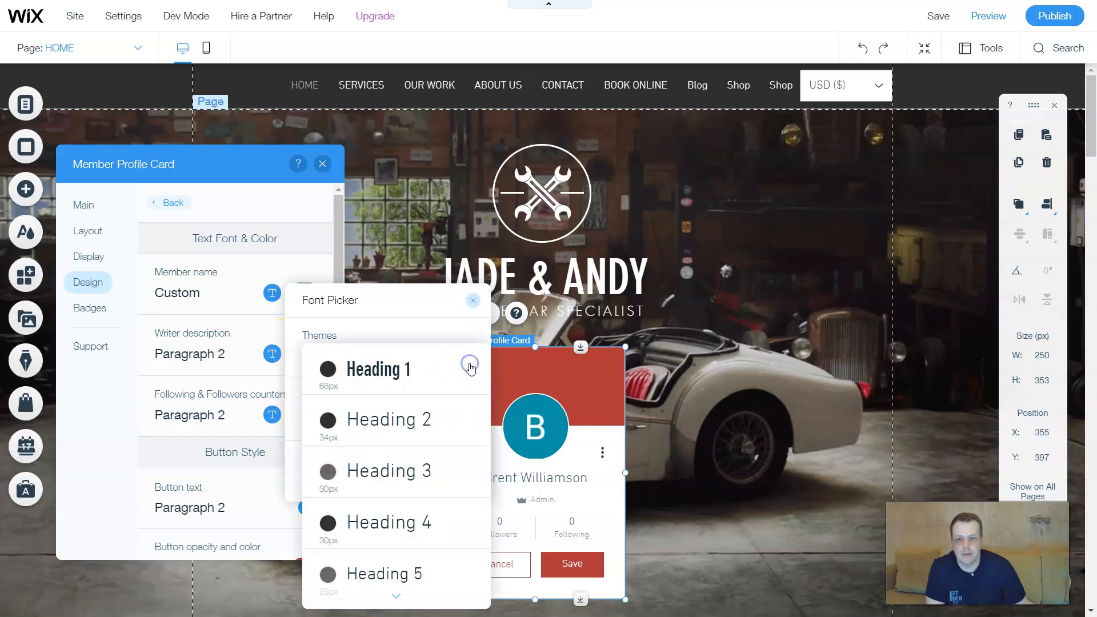
left_click(421, 421)
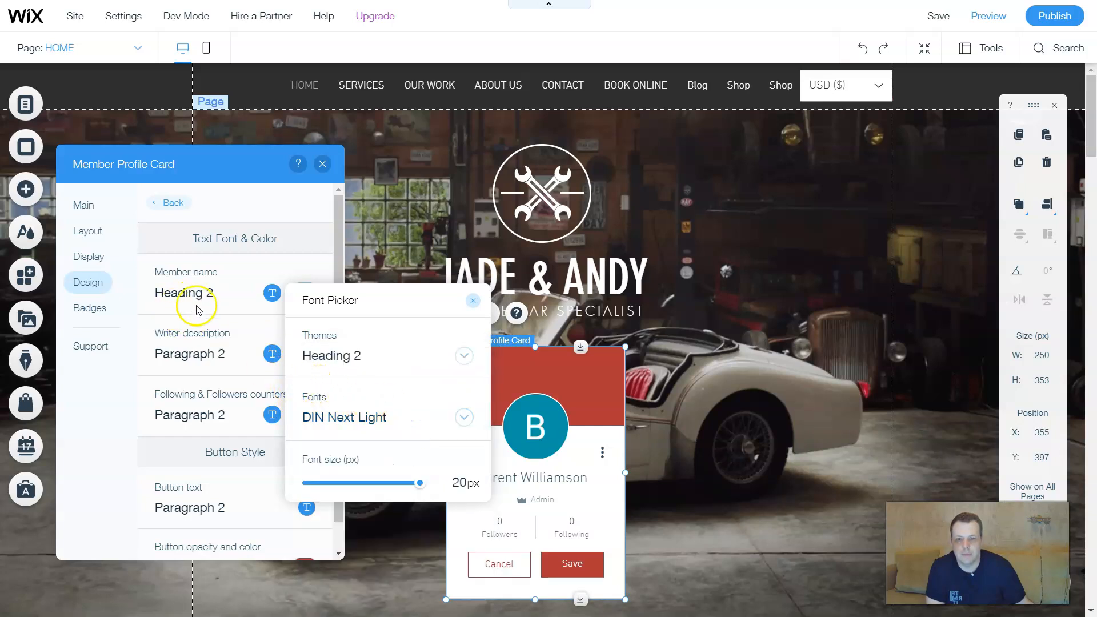
left_click(198, 329)
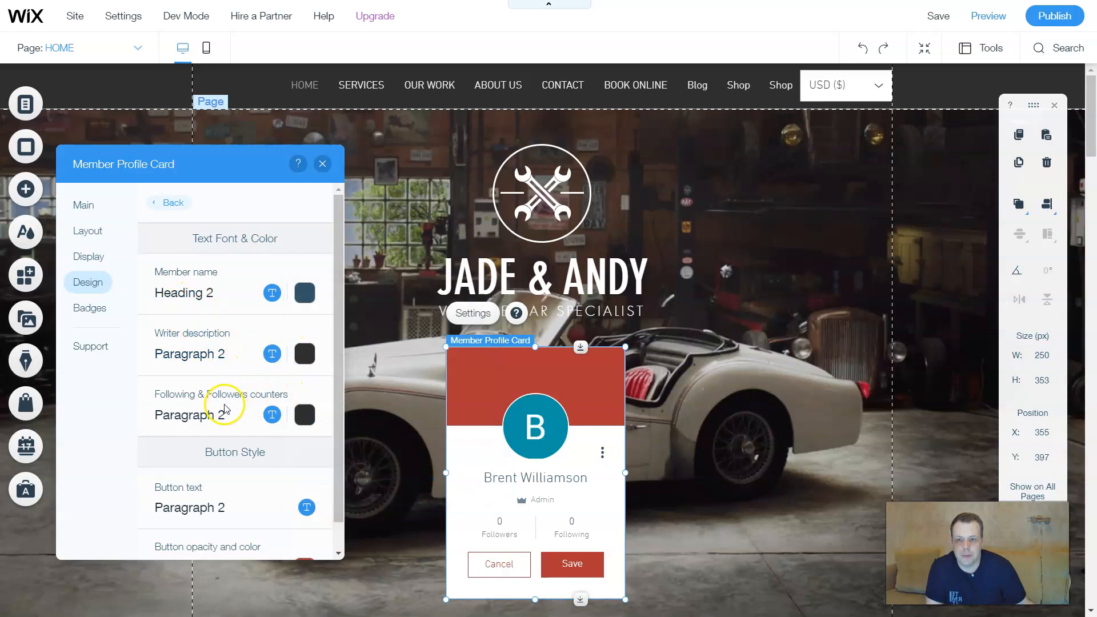
Step: Set the profile card's button opacity to 77% and the button color to gray-blue
scroll(296, 422, "down", 1)
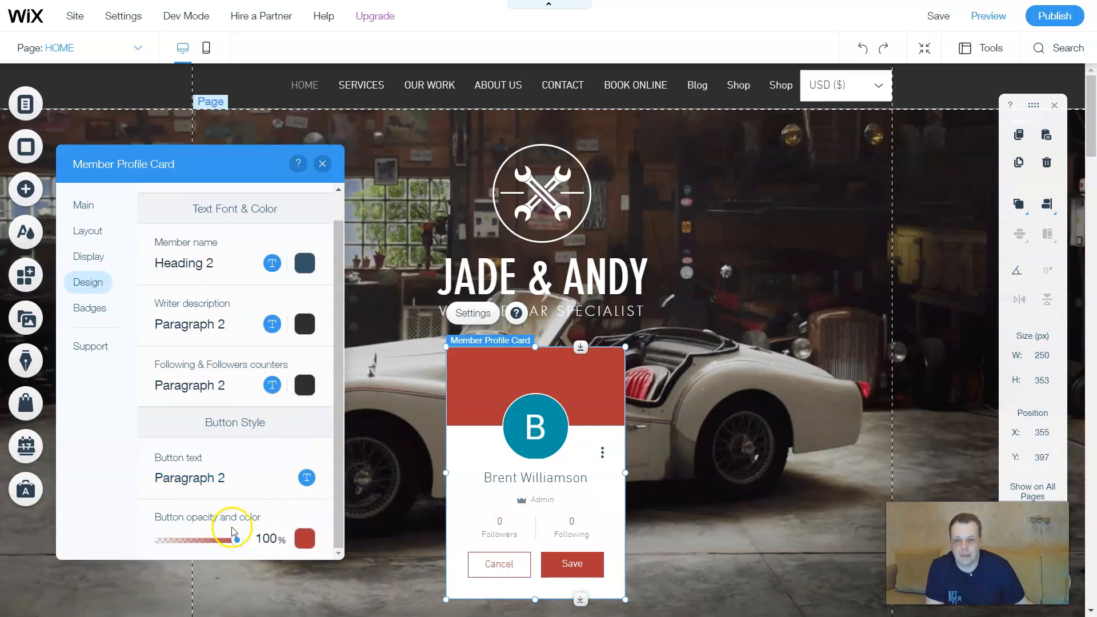
left_click_drag(236, 541, 218, 540)
scroll(238, 385, "up", 1)
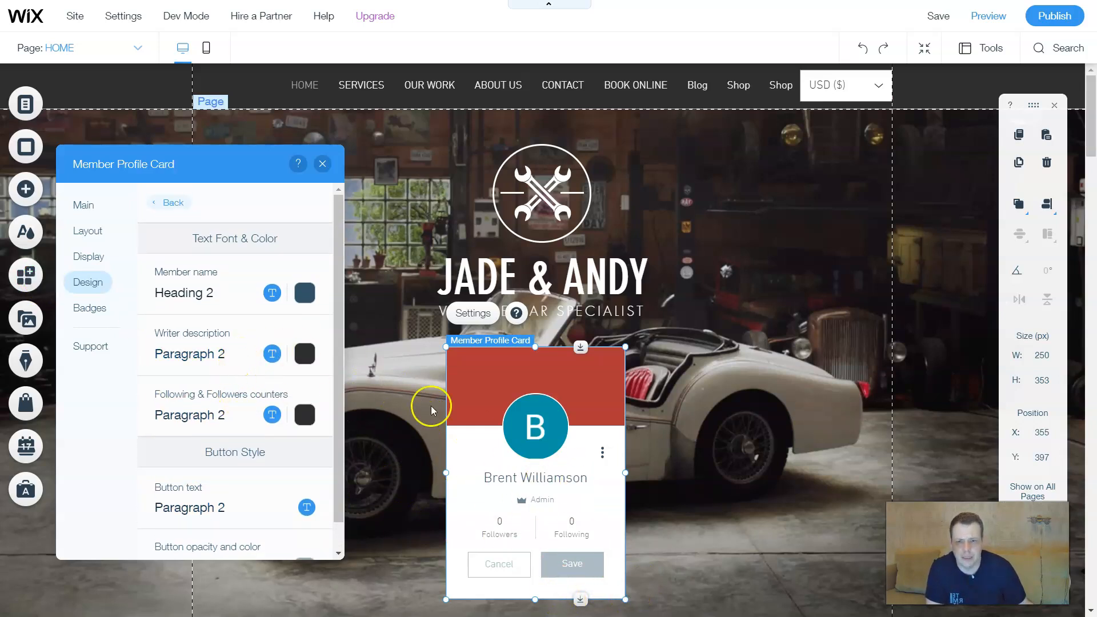
scroll(238, 429, "down", 1)
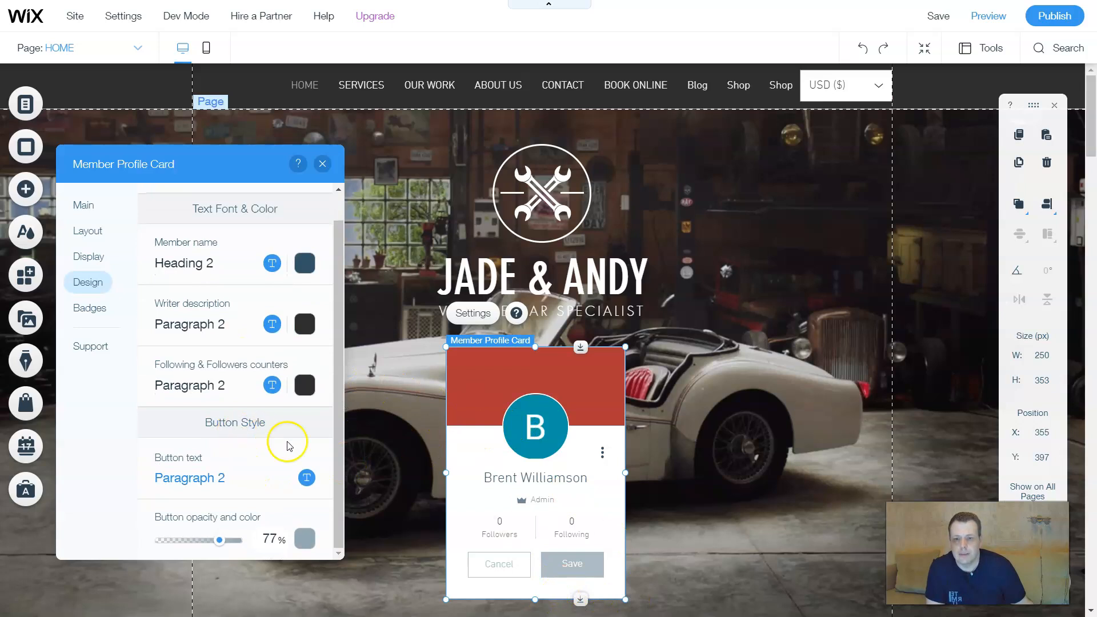
Step: Go to badge creation from the profile card's settings and start a new badge
left_click(92, 308)
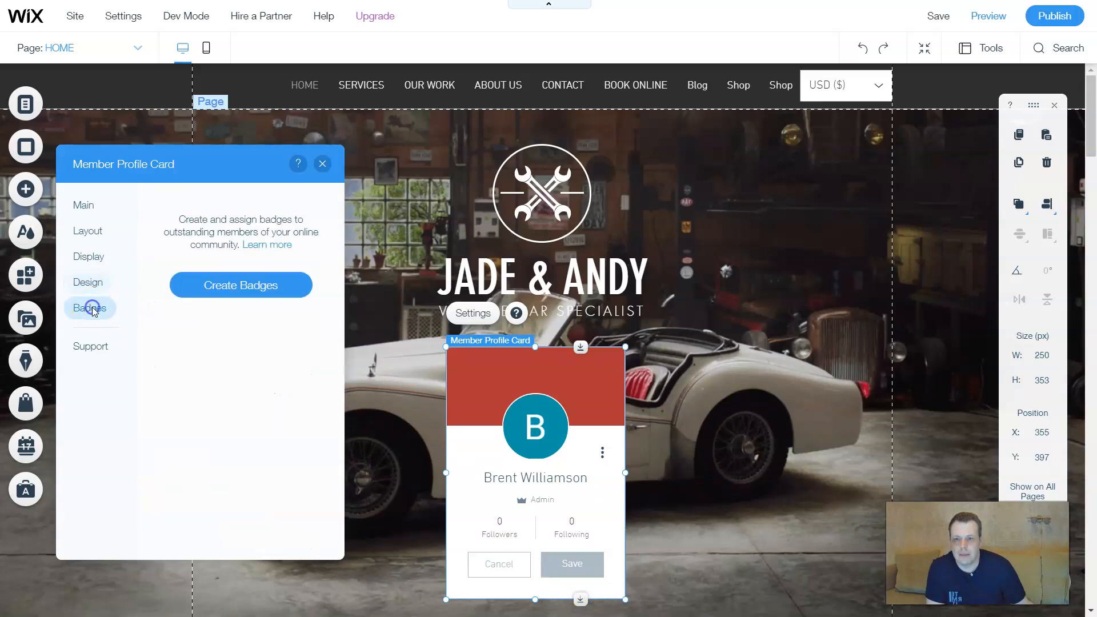
left_click(227, 289)
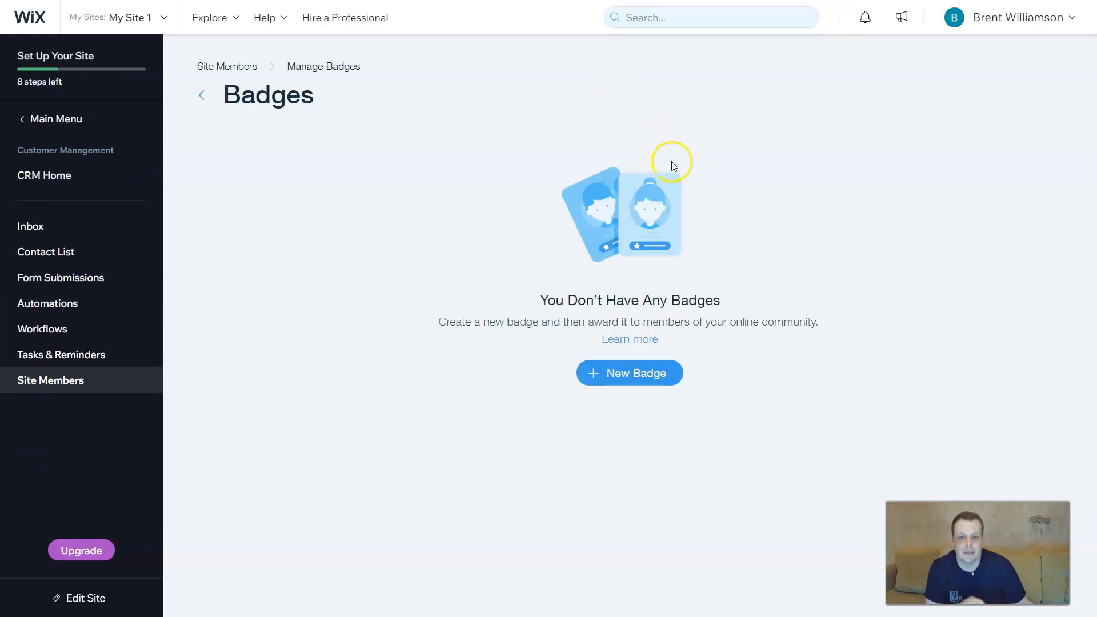
left_click(642, 370)
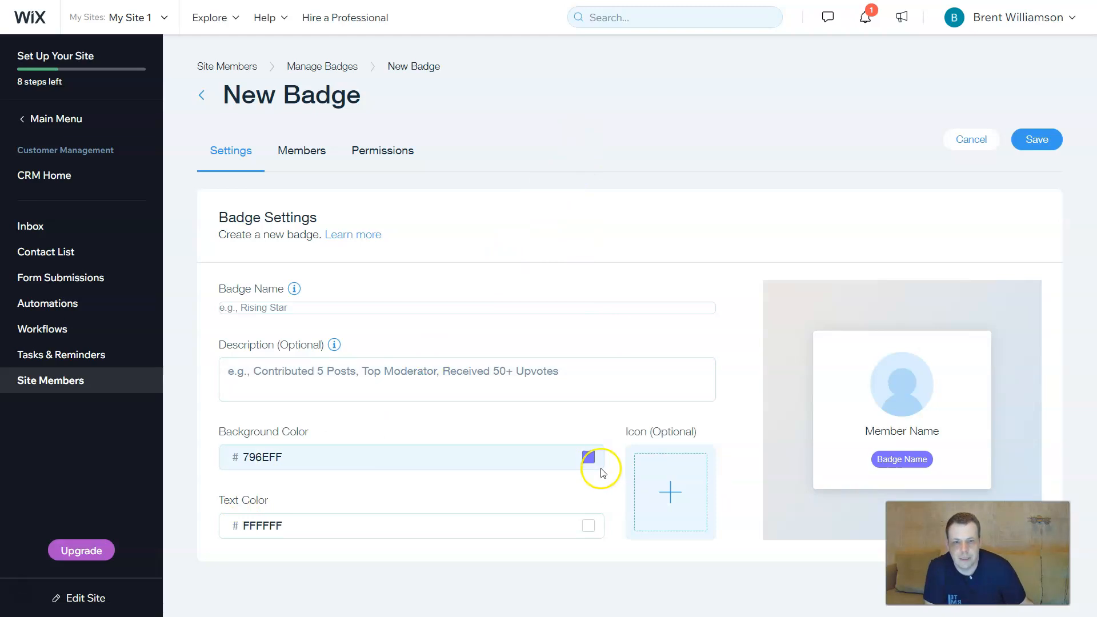
Step: Set the new badge's background color to dark green (13785C)
left_click(590, 459)
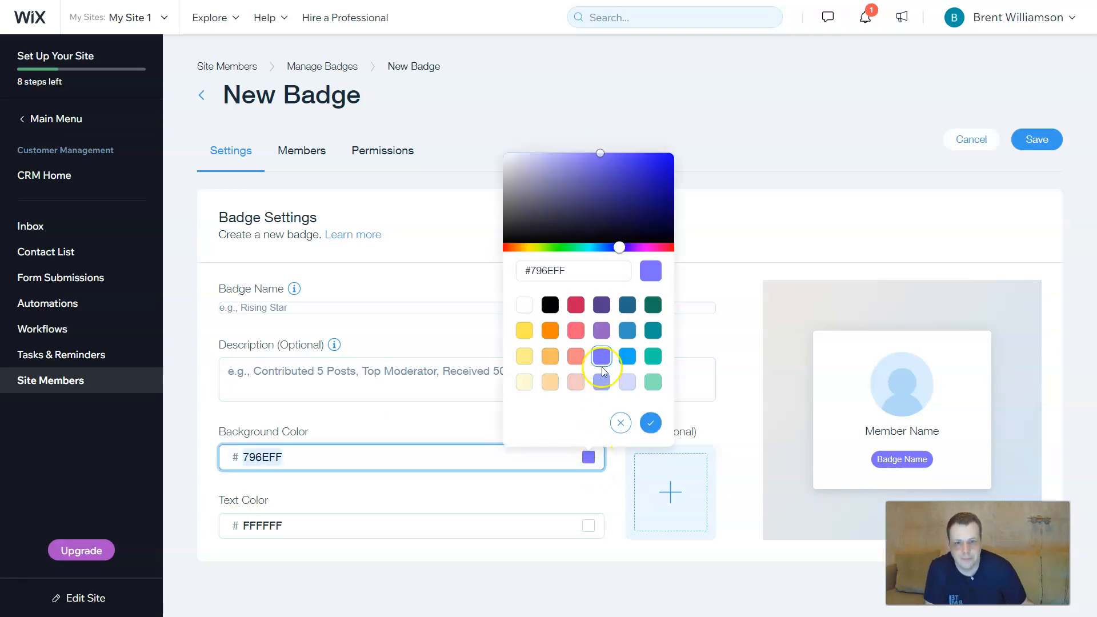
left_click(601, 307)
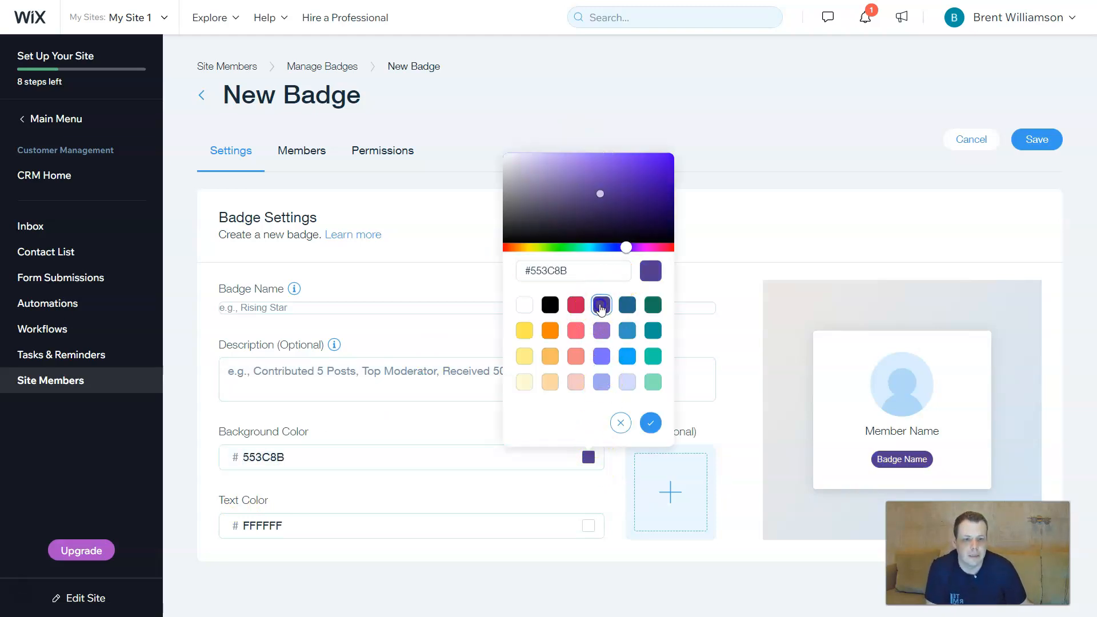
left_click(653, 304)
left_click(902, 457)
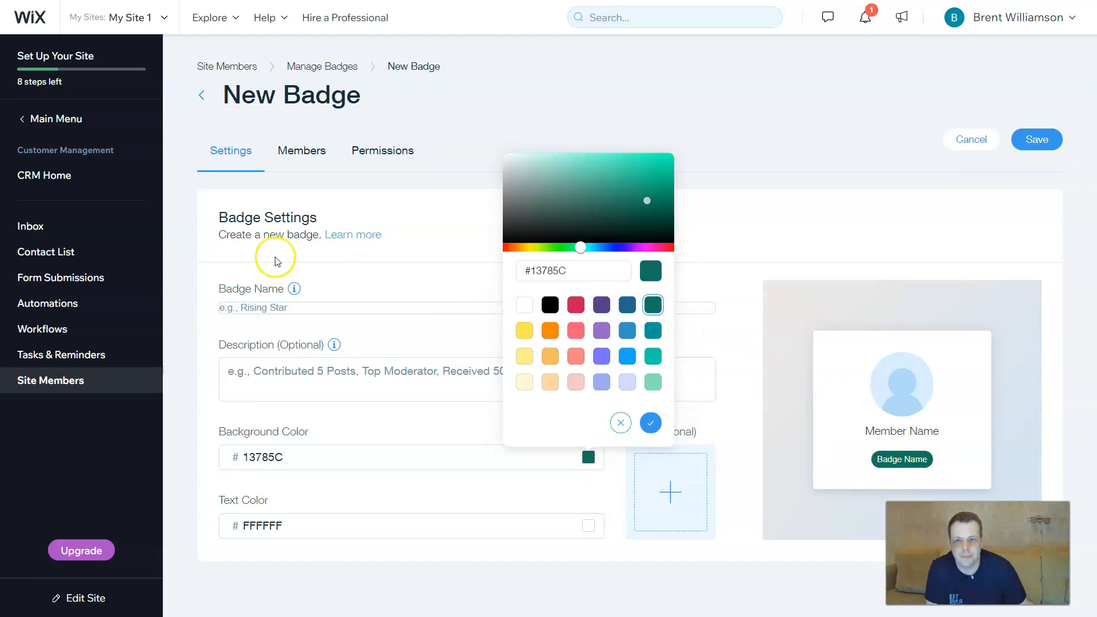
left_click(296, 214)
Step: Name the new badge "Hello"
left_click(284, 289)
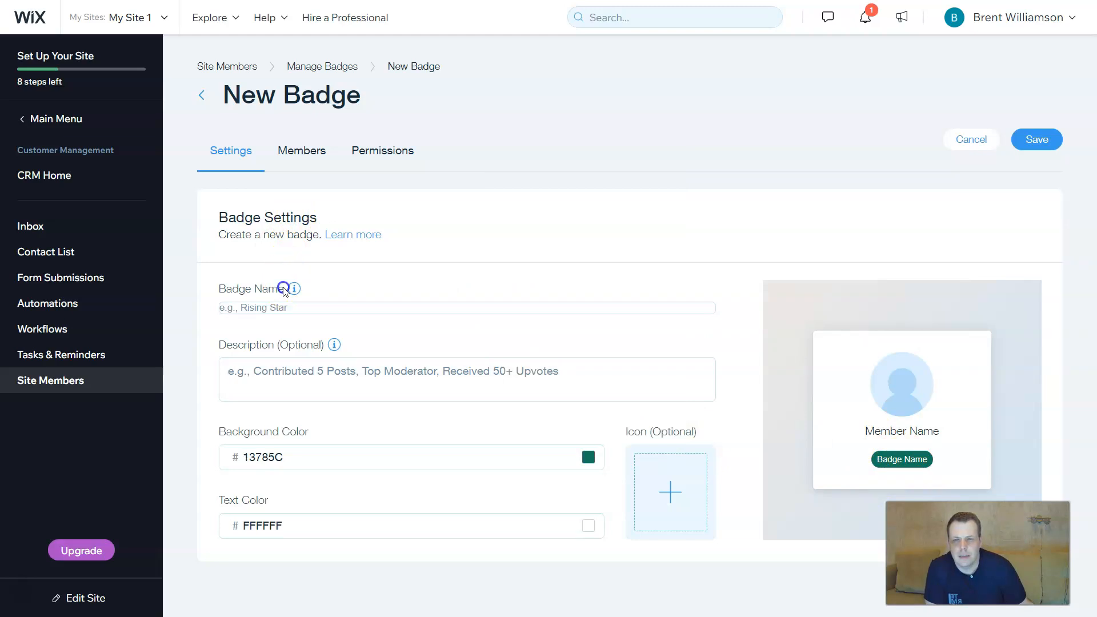
left_click(276, 308)
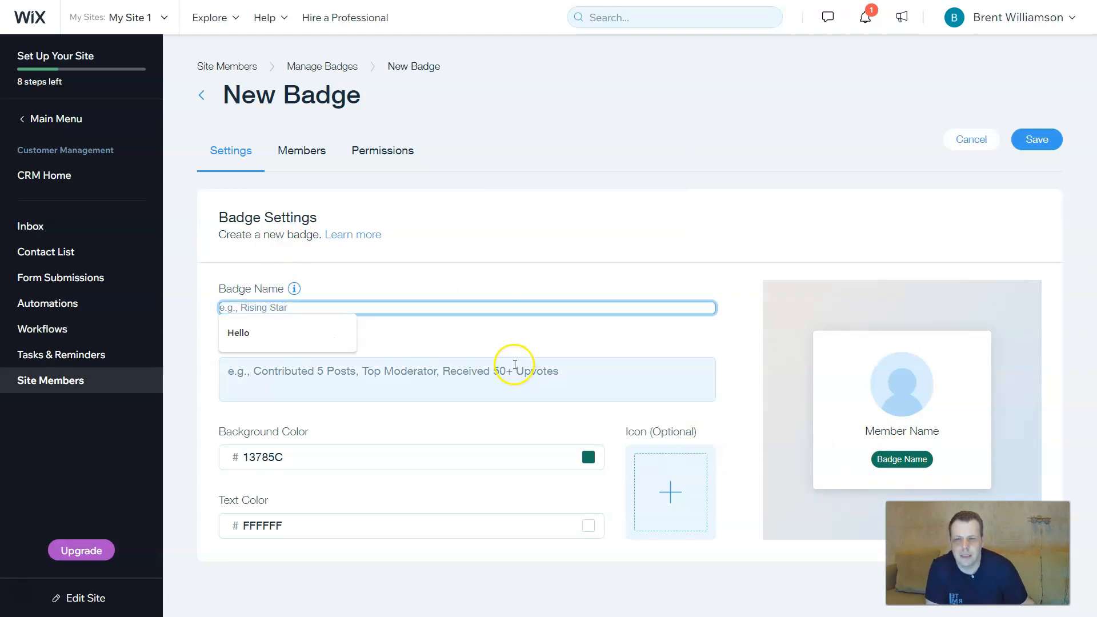
left_click(284, 334)
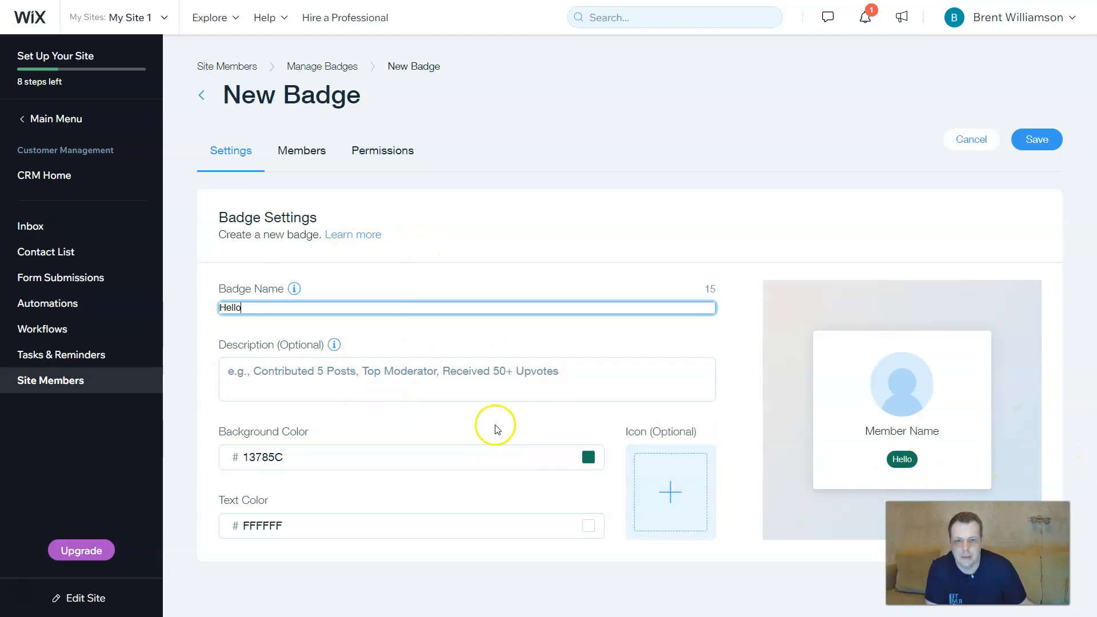
Step: Add the Diamond vector art from Media from Wix as the badge's icon
left_click(671, 487)
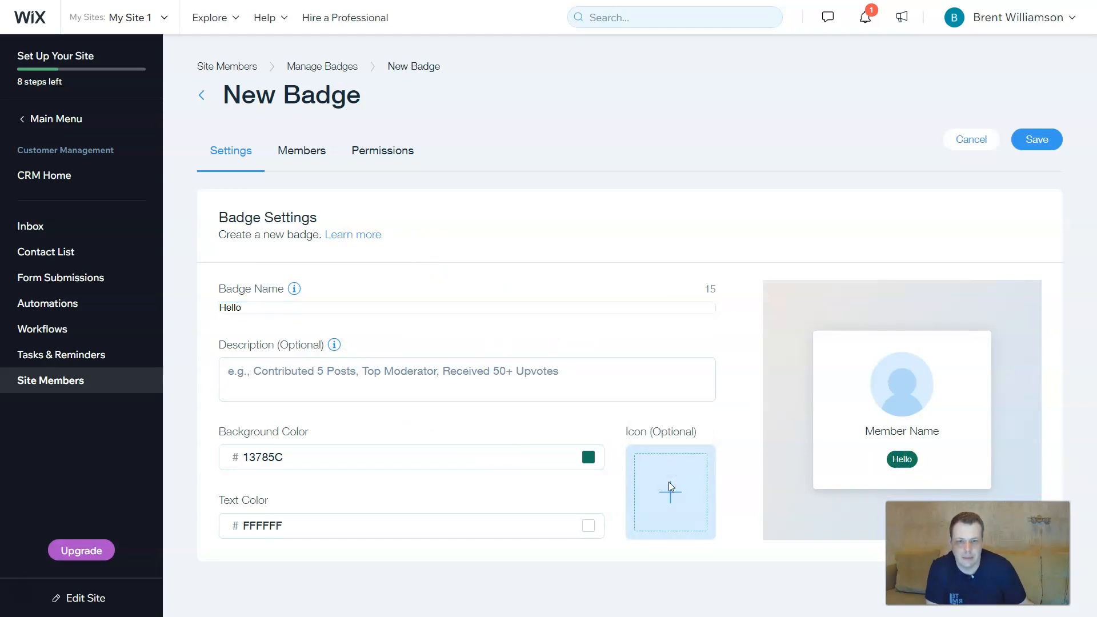
left_click(673, 495)
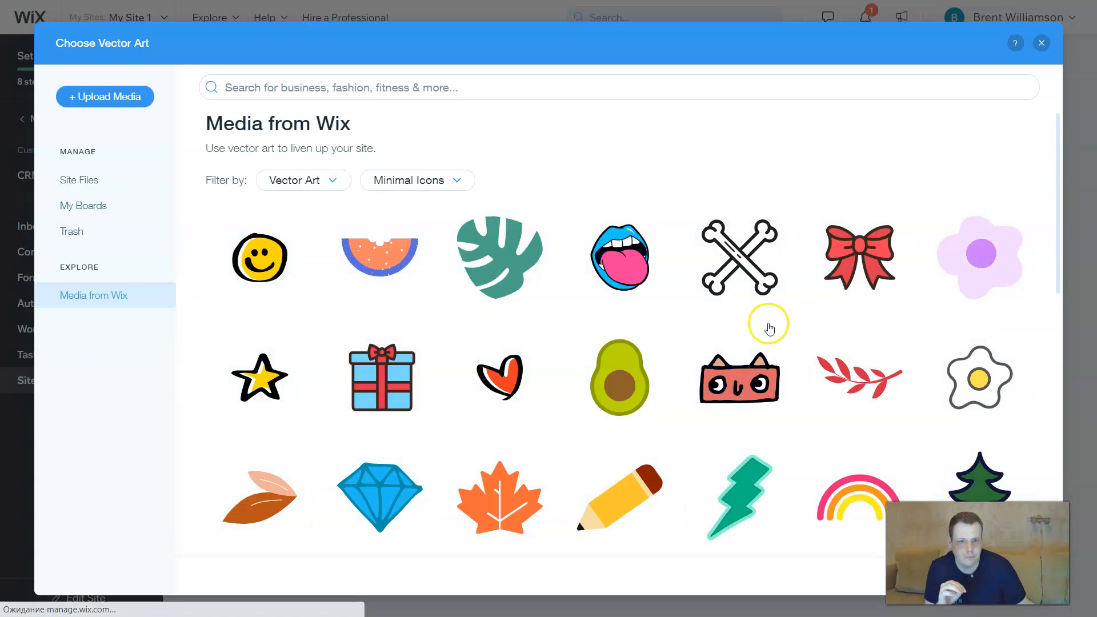
scroll(388, 501, "down", 1)
left_click(388, 502)
left_click(400, 431)
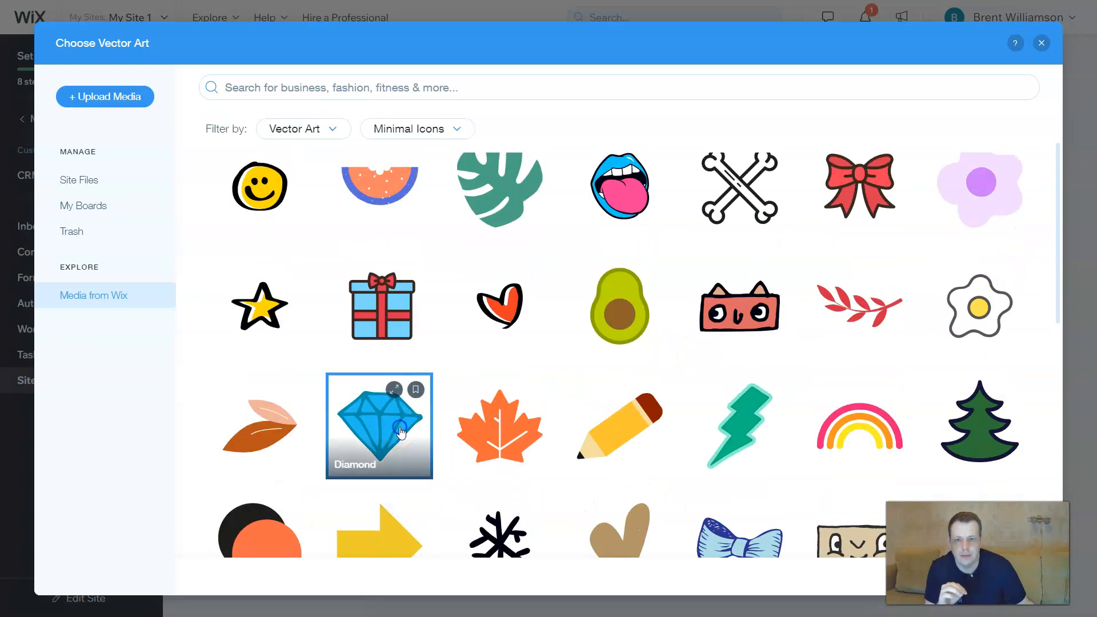
double_click(404, 428)
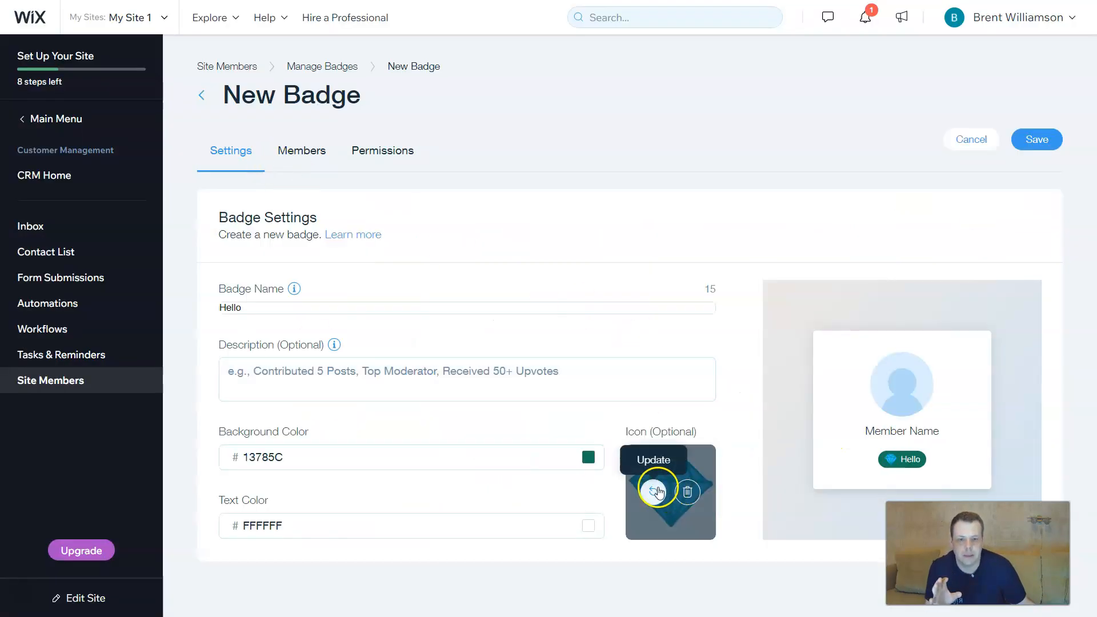
Step: Reopen the badge's icon choice, look through the Basic Shapes and return to Vector Art
left_click(655, 492)
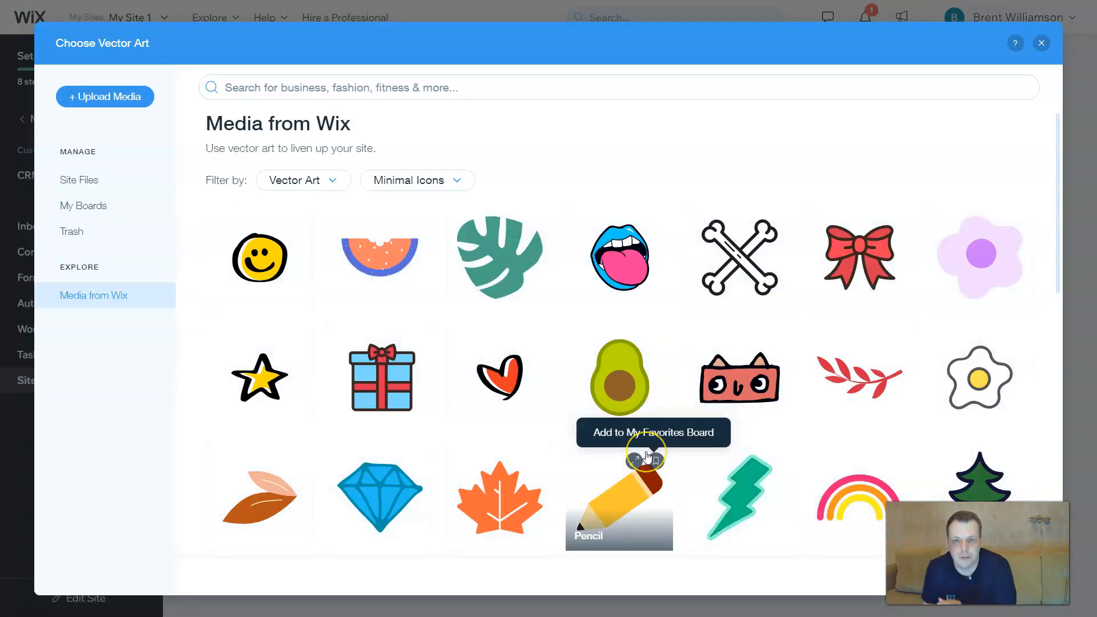
left_click(331, 180)
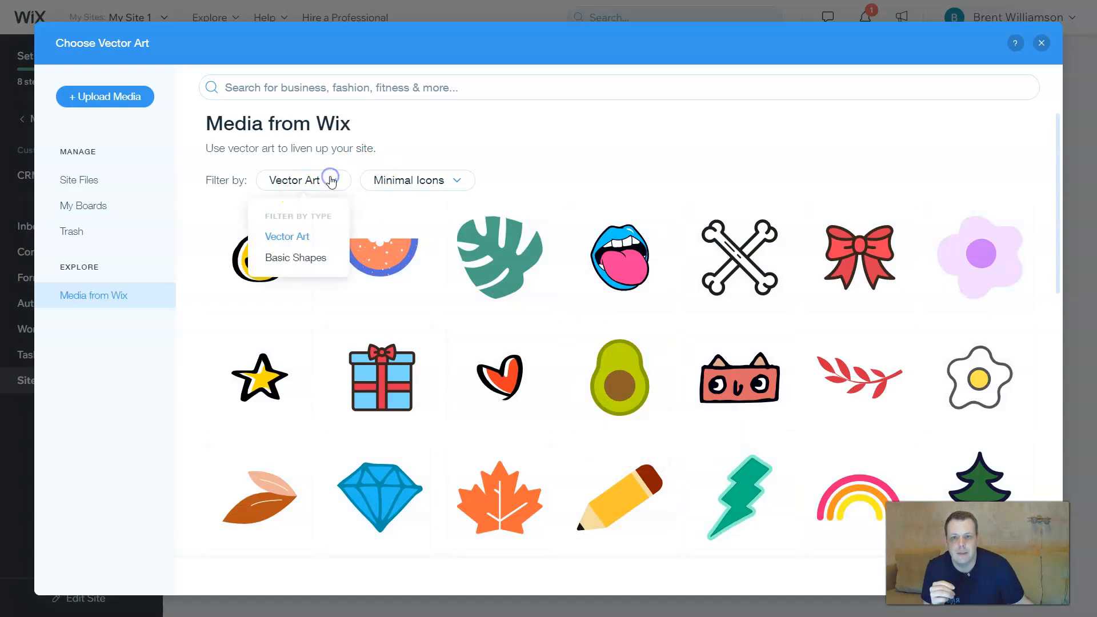
left_click(316, 257)
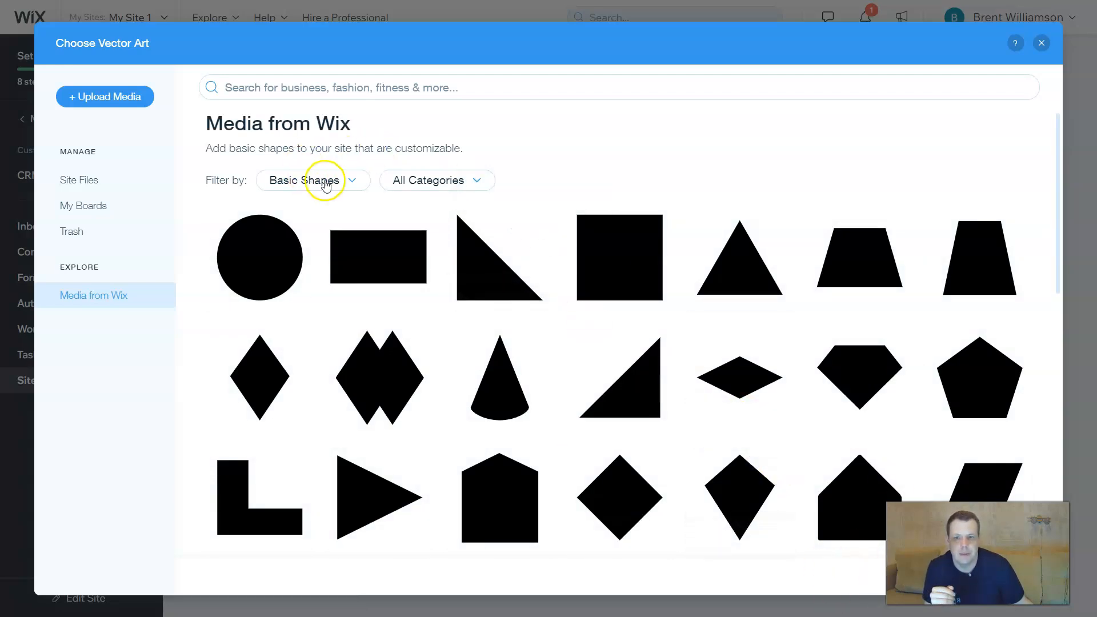
left_click(343, 181)
left_click(298, 243)
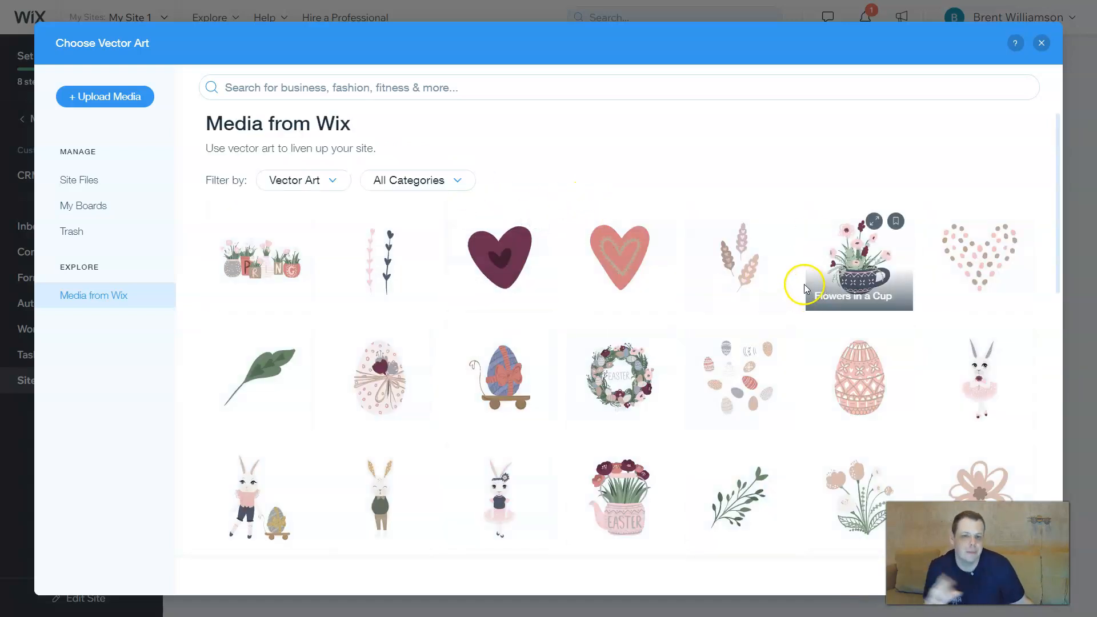
Step: Filter the vector art by the Street Art category and replace the badge's icon with the Rock n' Roll hand
left_click(447, 181)
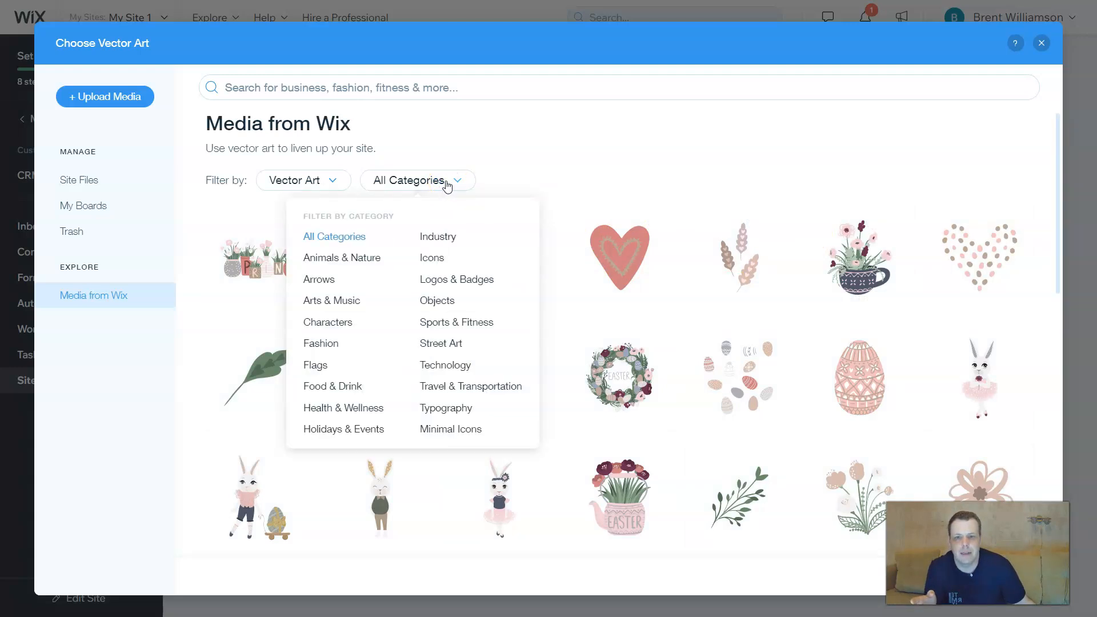
left_click(363, 284)
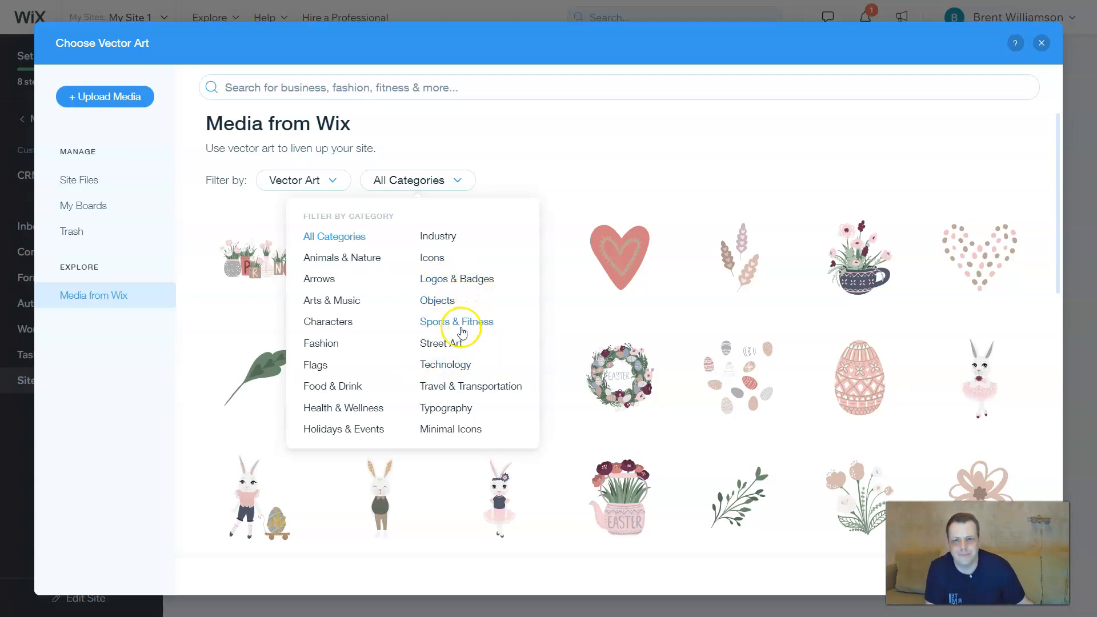
left_click(445, 349)
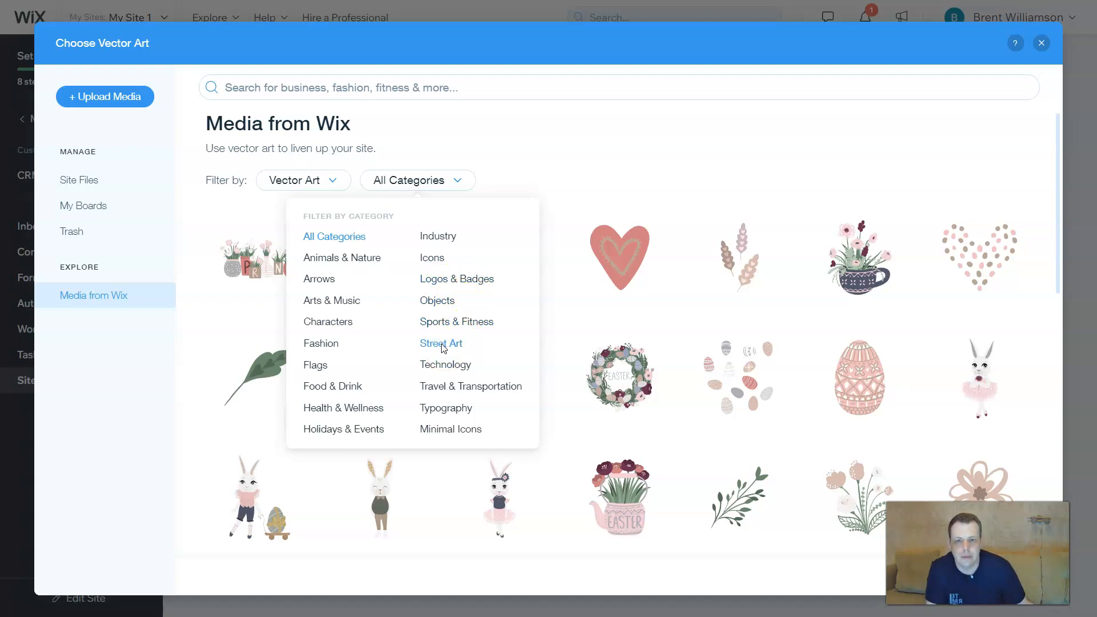
left_click(443, 348)
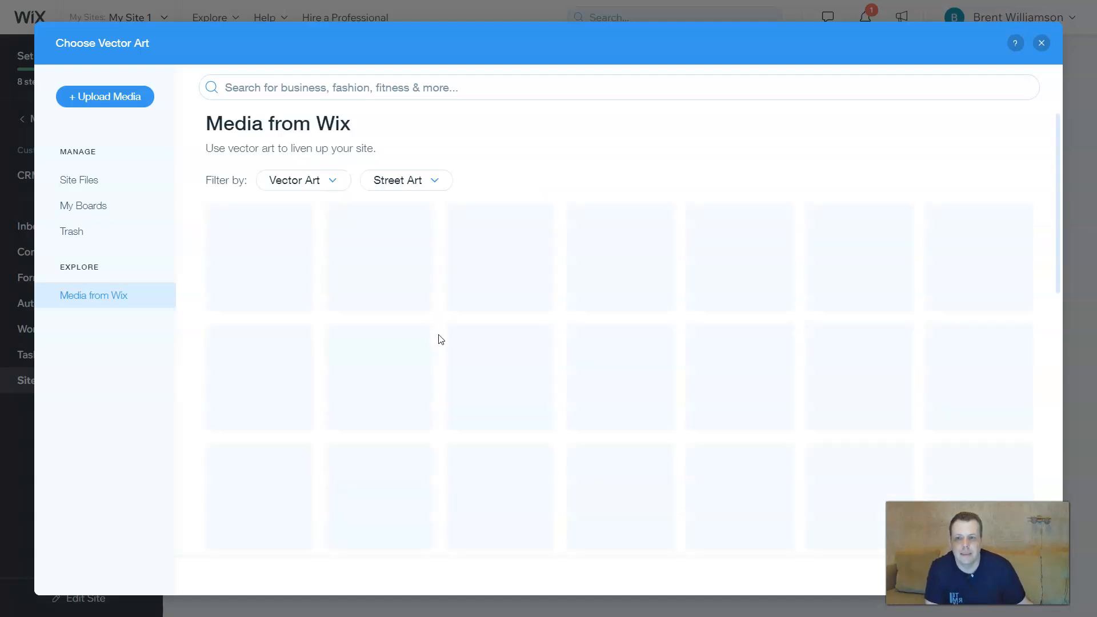
scroll(536, 256, "down", 1)
scroll(537, 255, "down", 1)
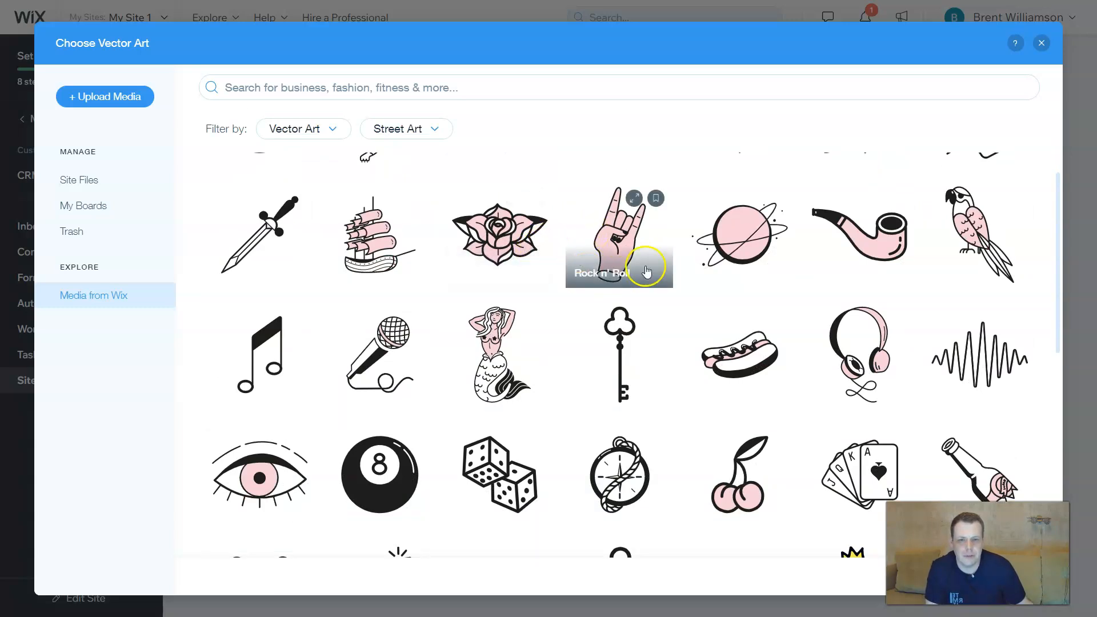
left_click(620, 238)
double_click(620, 238)
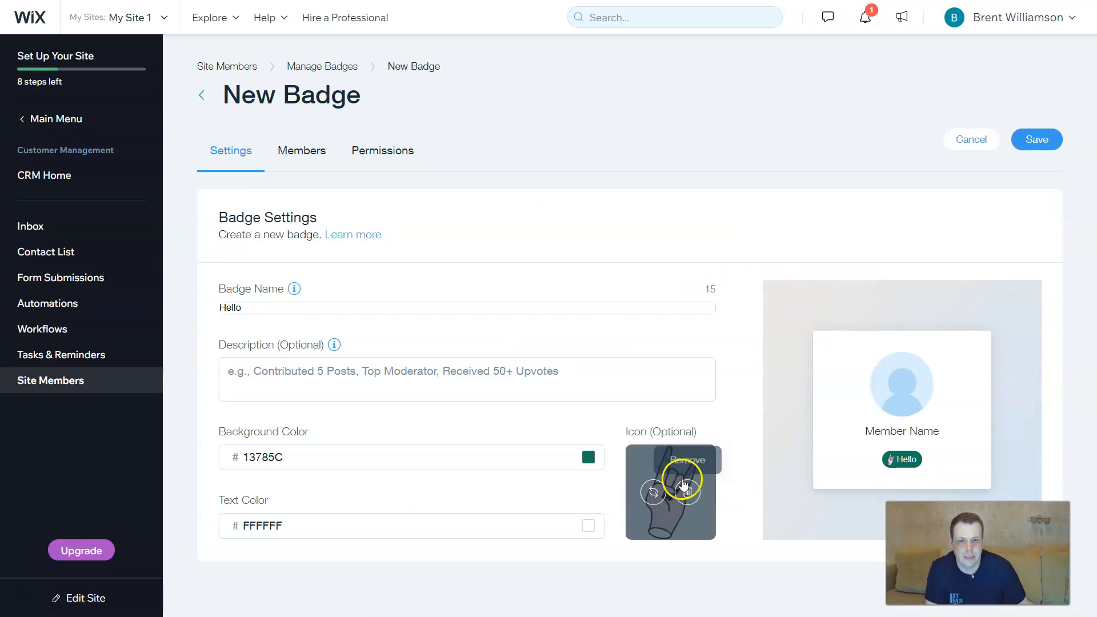
Step: Try several text colors for the badge, including E10C0C, D4DAFF and C81B53, and return to white (FFFFFF)
left_click(324, 525)
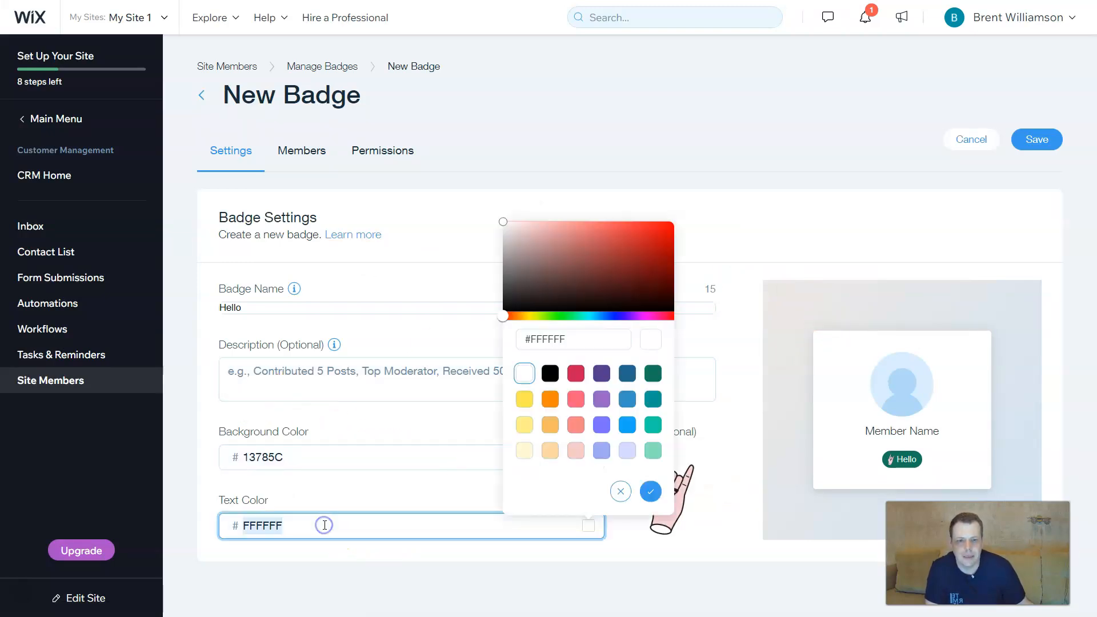
left_click(666, 233)
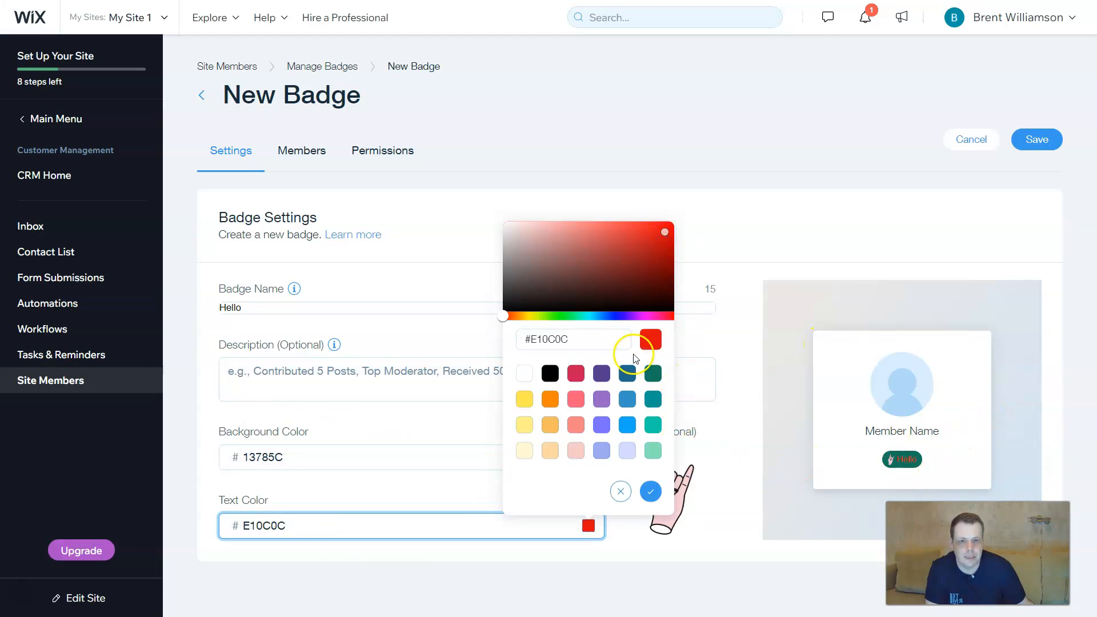
left_click(525, 375)
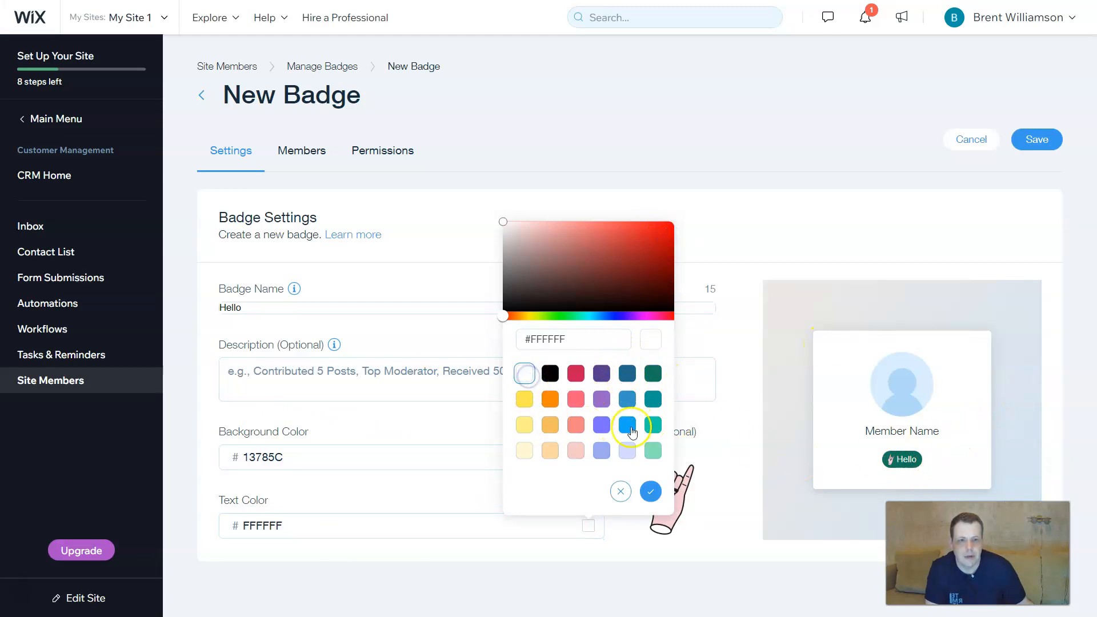
left_click(629, 450)
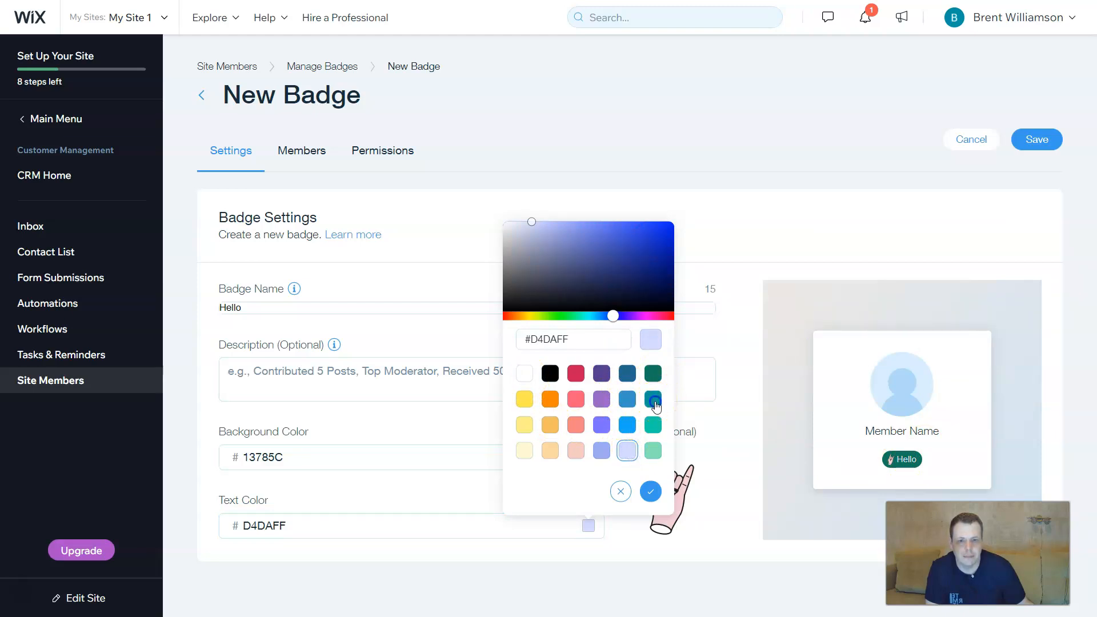
left_click(653, 399)
left_click(600, 375)
left_click(576, 374)
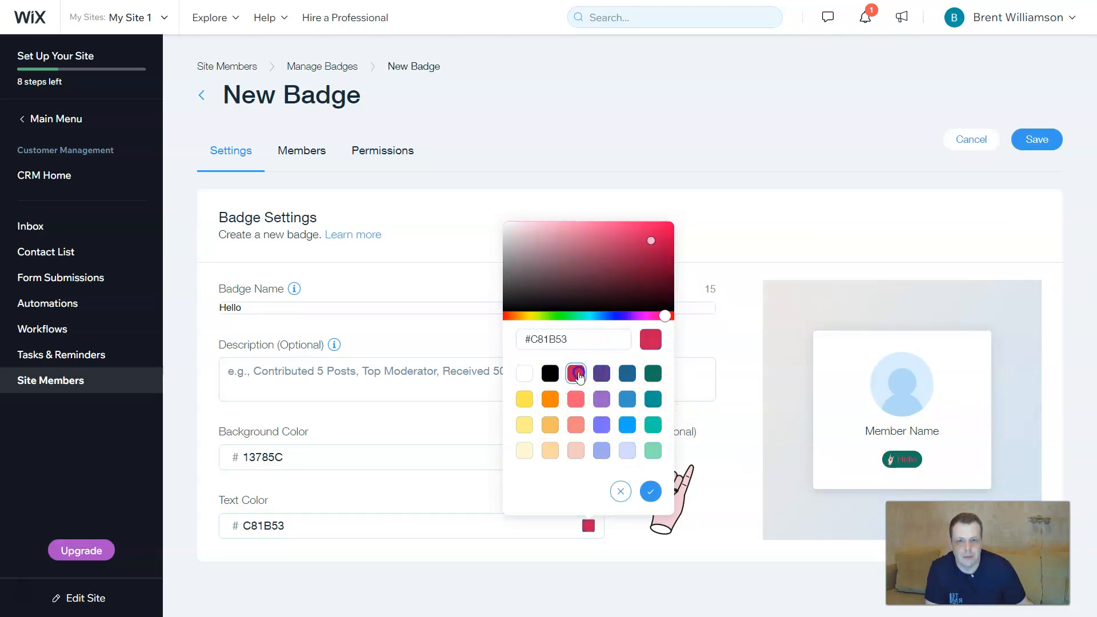
left_click(525, 375)
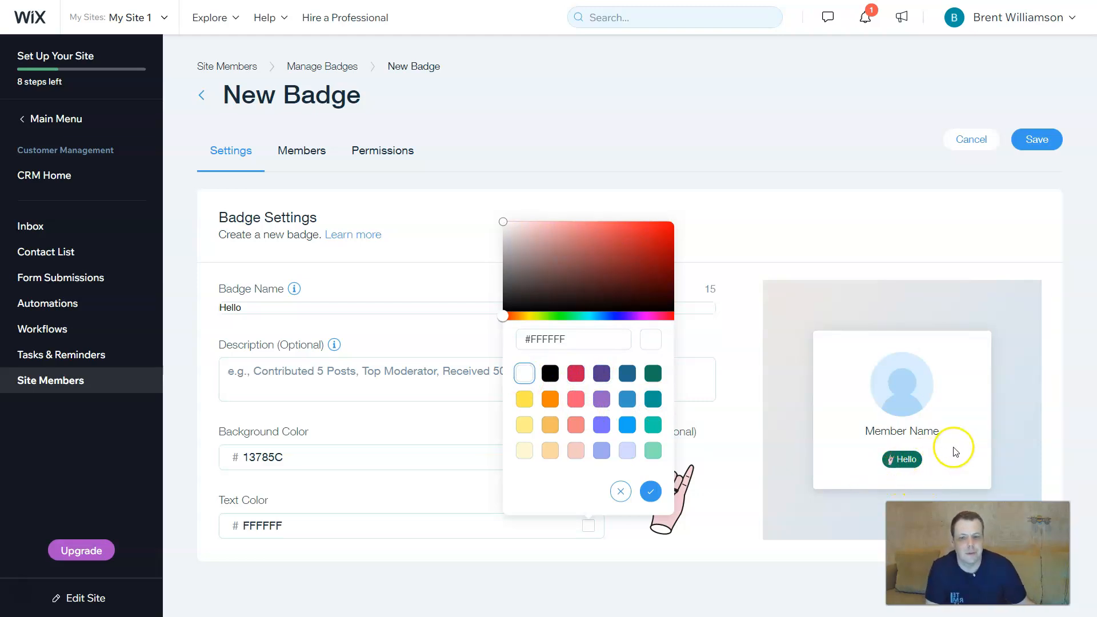
Step: Save the badge, go to its members and assign it to the site owner
left_click(324, 153)
left_click(716, 356)
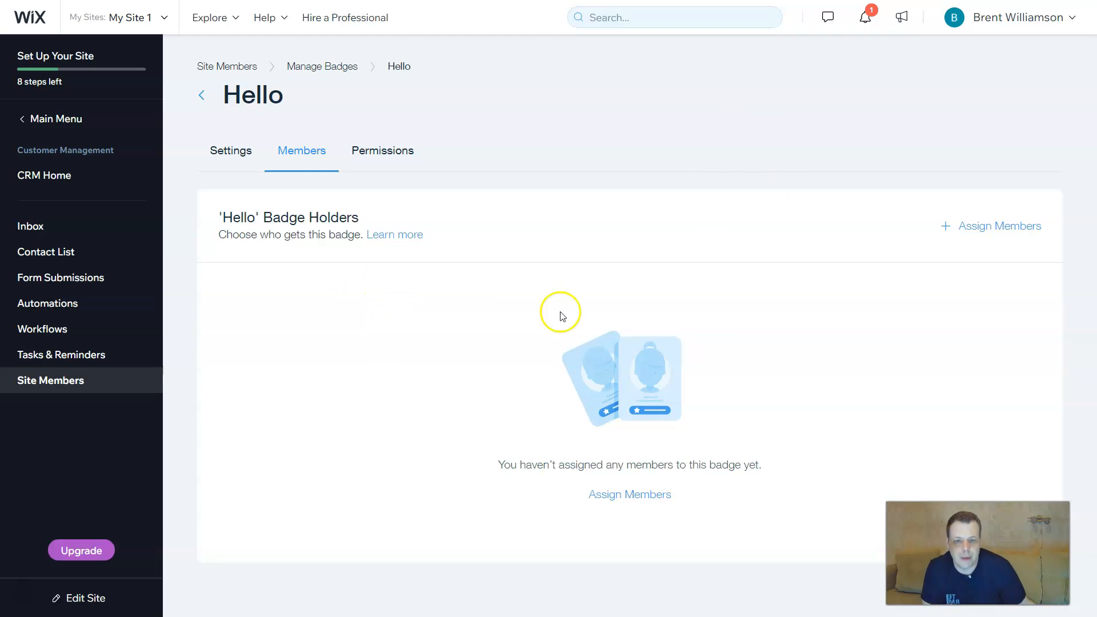
left_click(630, 496)
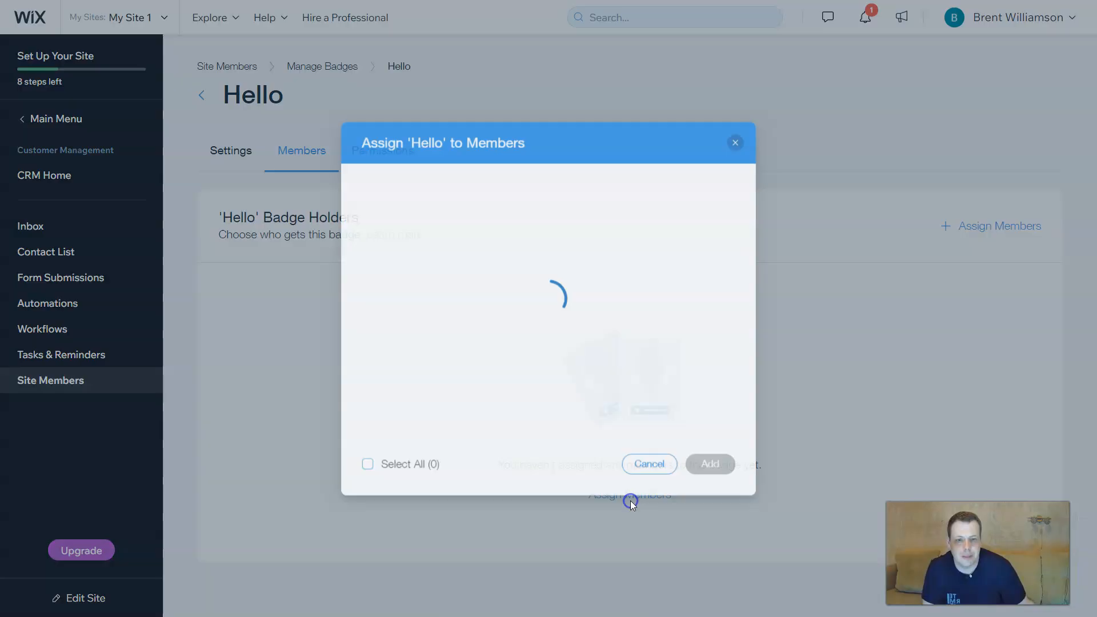
left_click(363, 245)
left_click(718, 470)
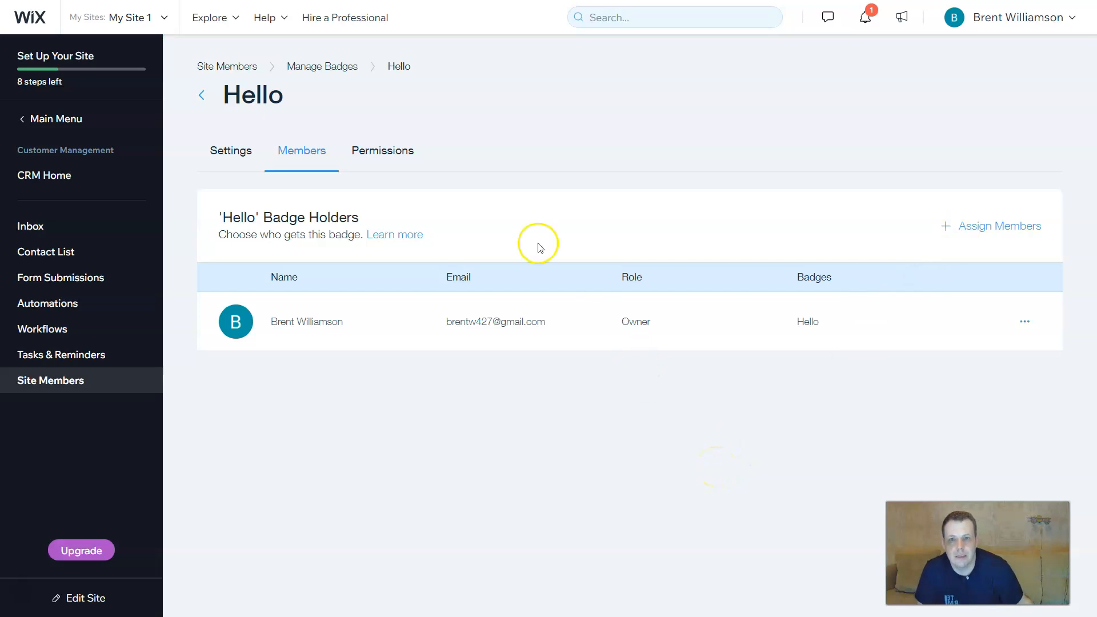
Step: Enable the Hello badge's permissions so its holders can access Members-Only pages
left_click(365, 150)
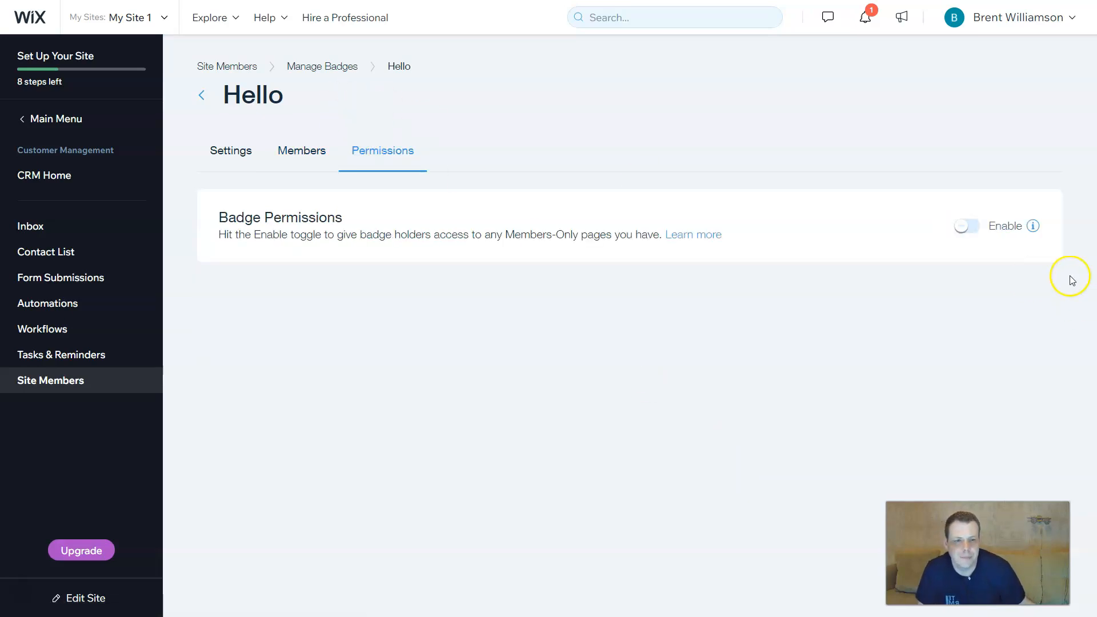
left_click(967, 226)
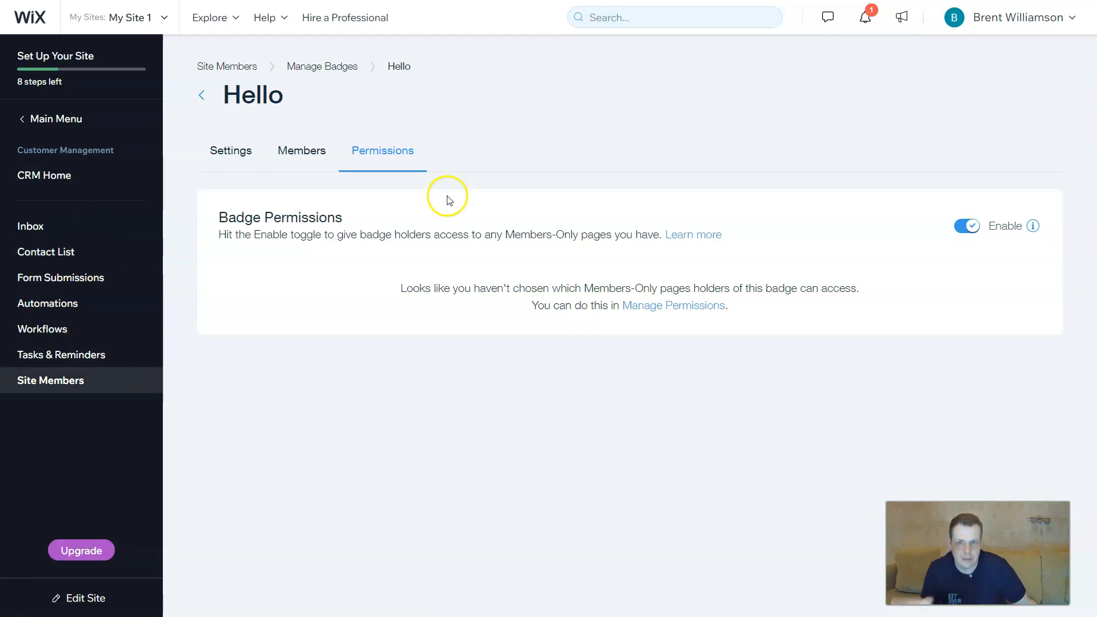
Step: Leave the badge's settings, return to the site editor and check the badge on the home page's profile card
left_click(201, 95)
left_click(200, 89)
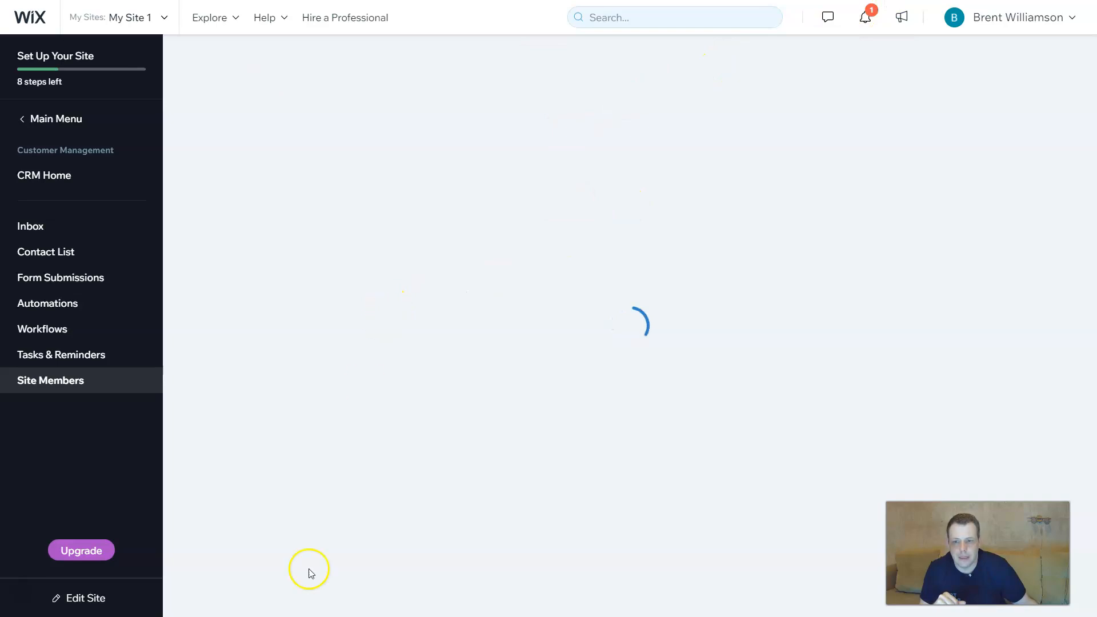
left_click(90, 599)
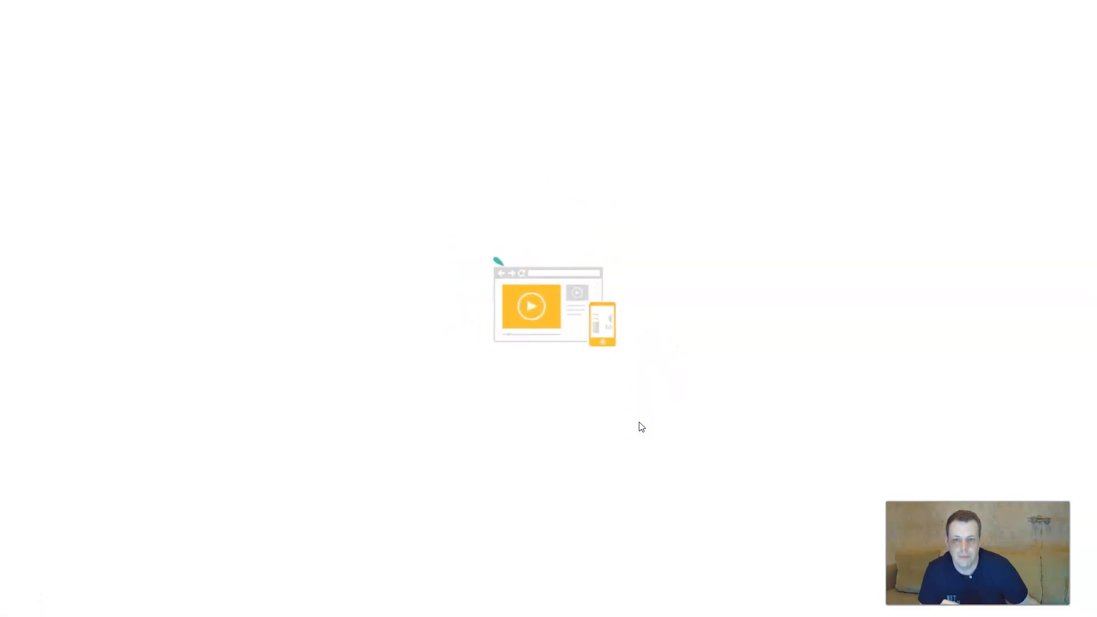
left_click(611, 390)
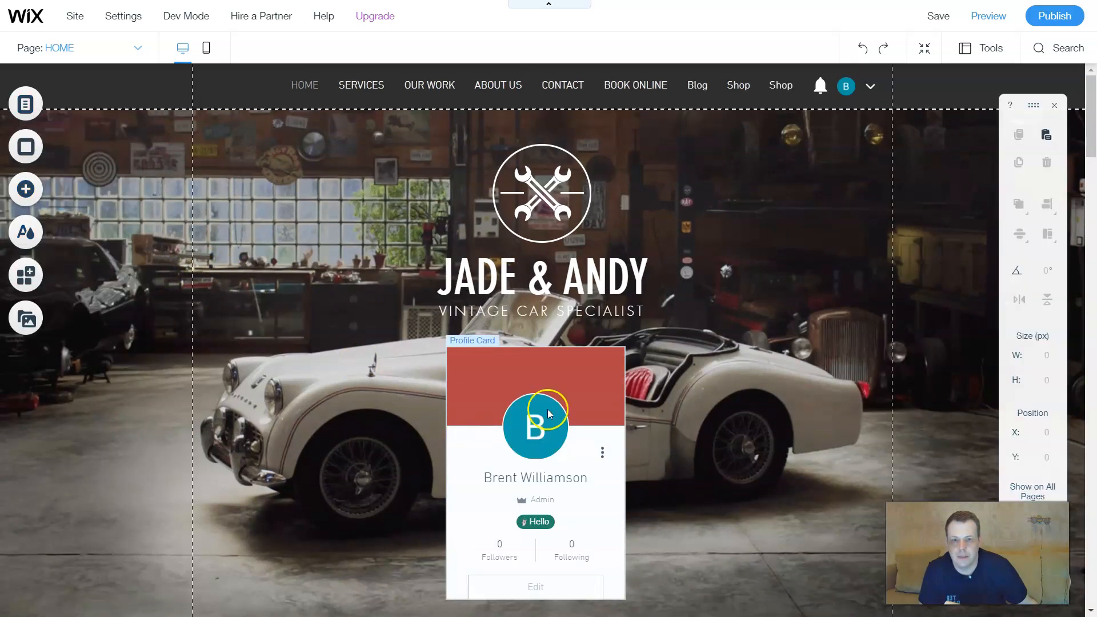
left_click(601, 457)
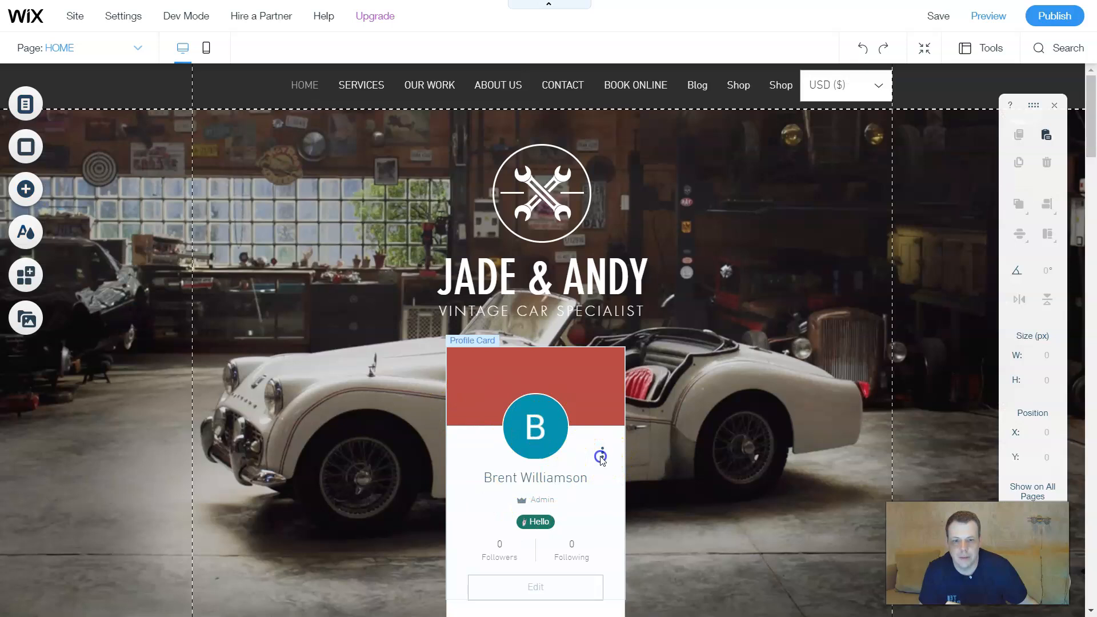
Step: Open the Member Profile Card's settings, look over their main options and close them
left_click(602, 457)
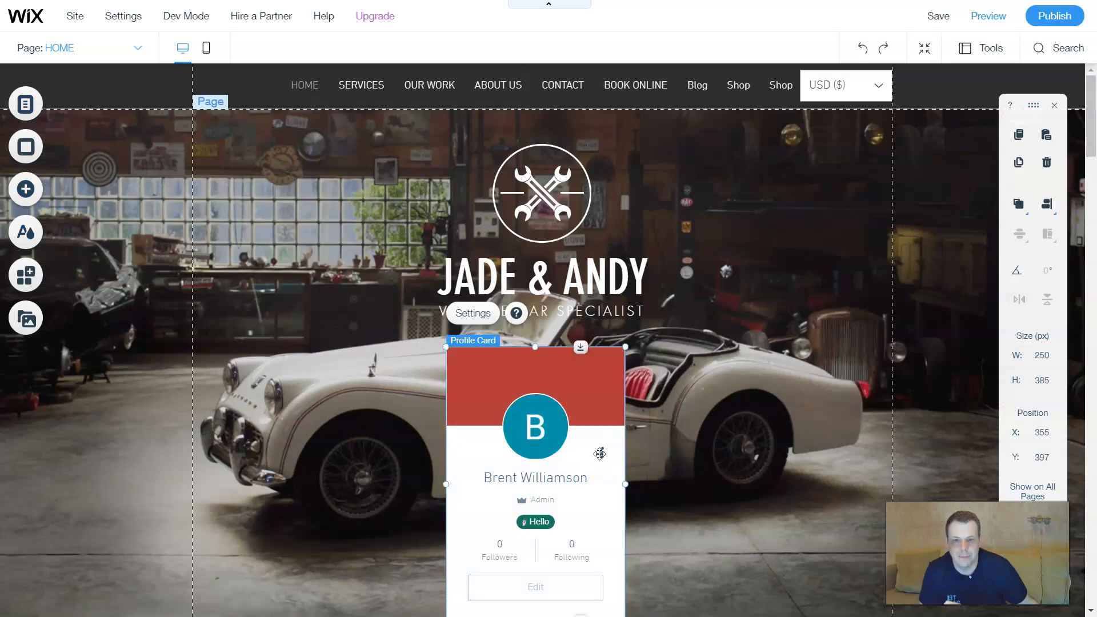
left_click(482, 315)
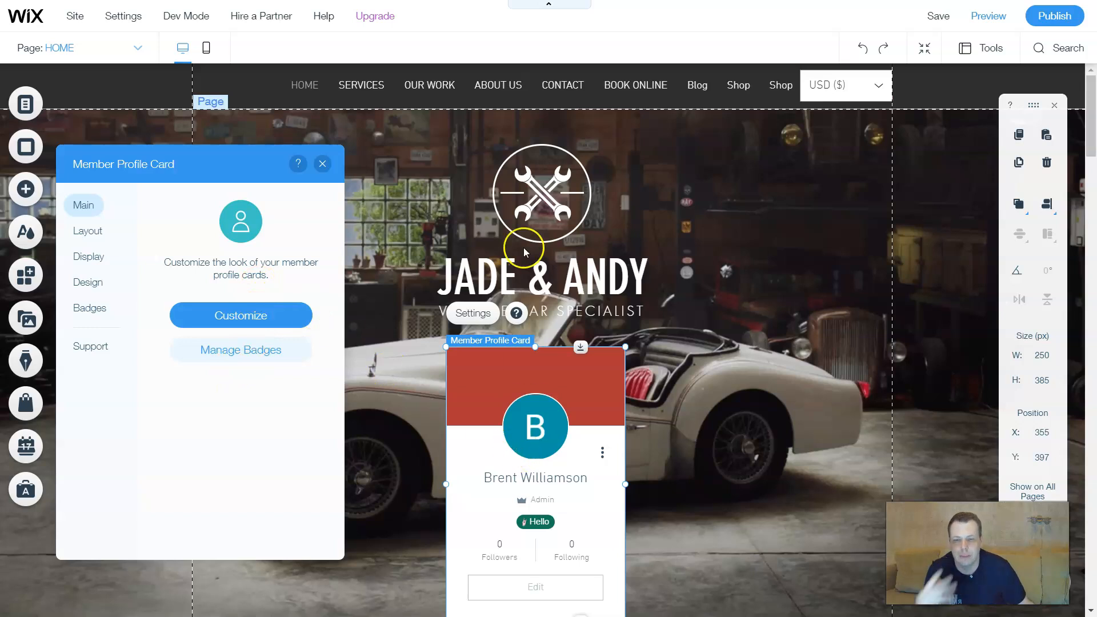
left_click(322, 165)
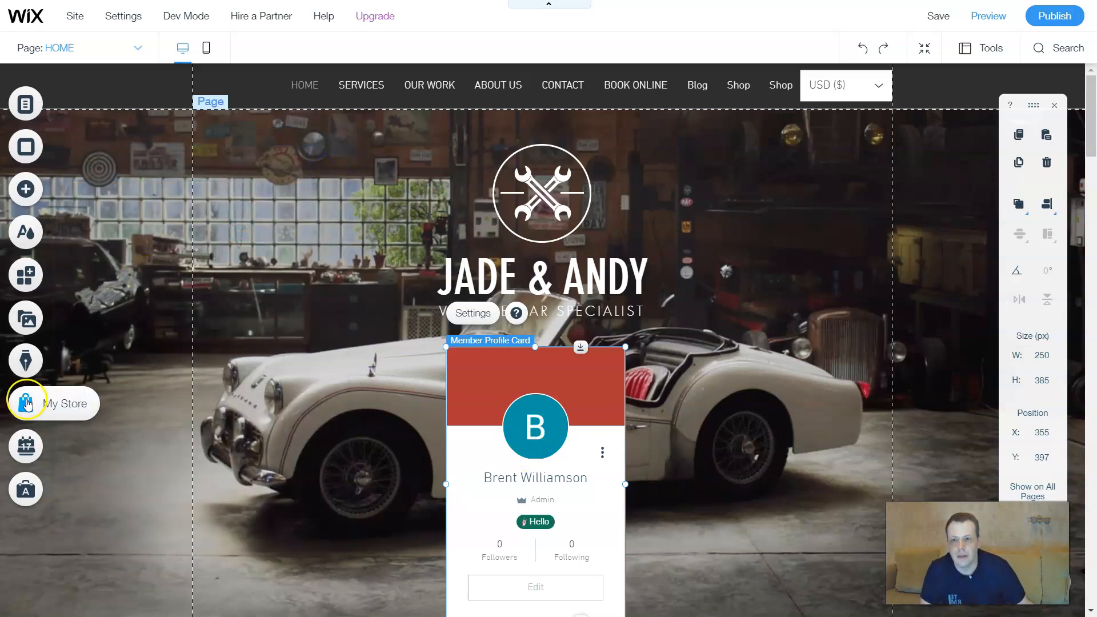
Step: Add a Members Page element from the member elements to the home page's hero area, over the car picture
left_click(18, 191)
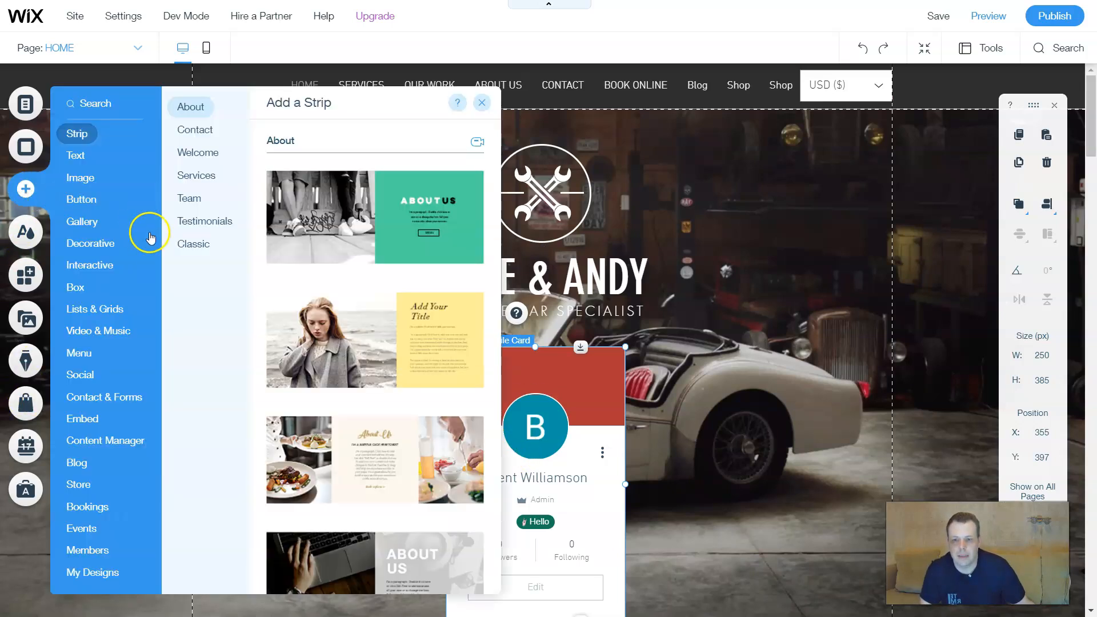
left_click(90, 551)
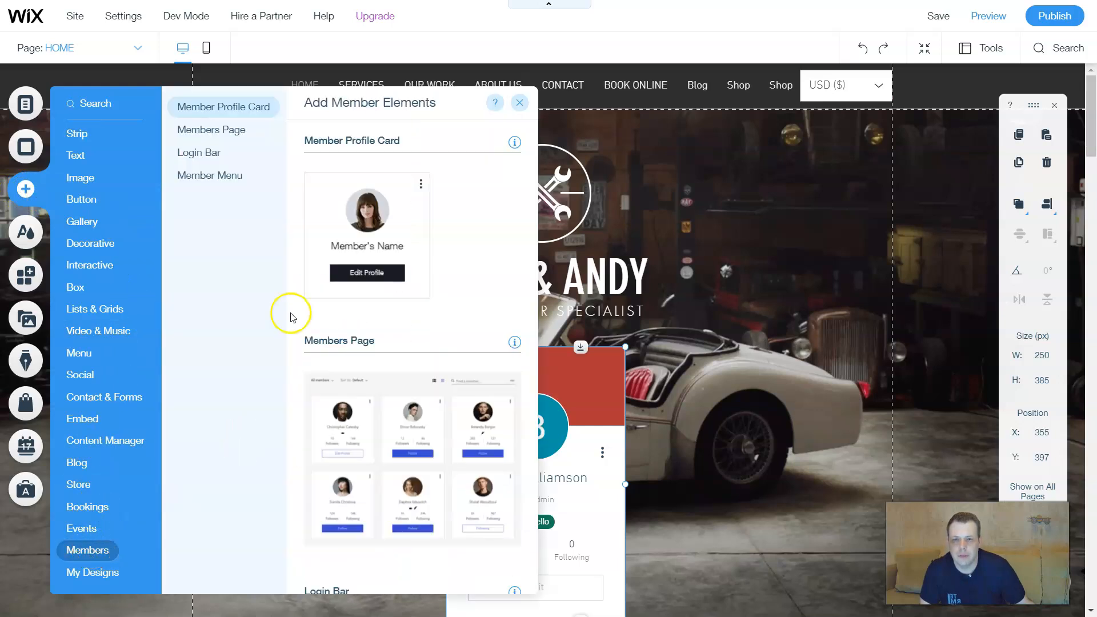
left_click(234, 131)
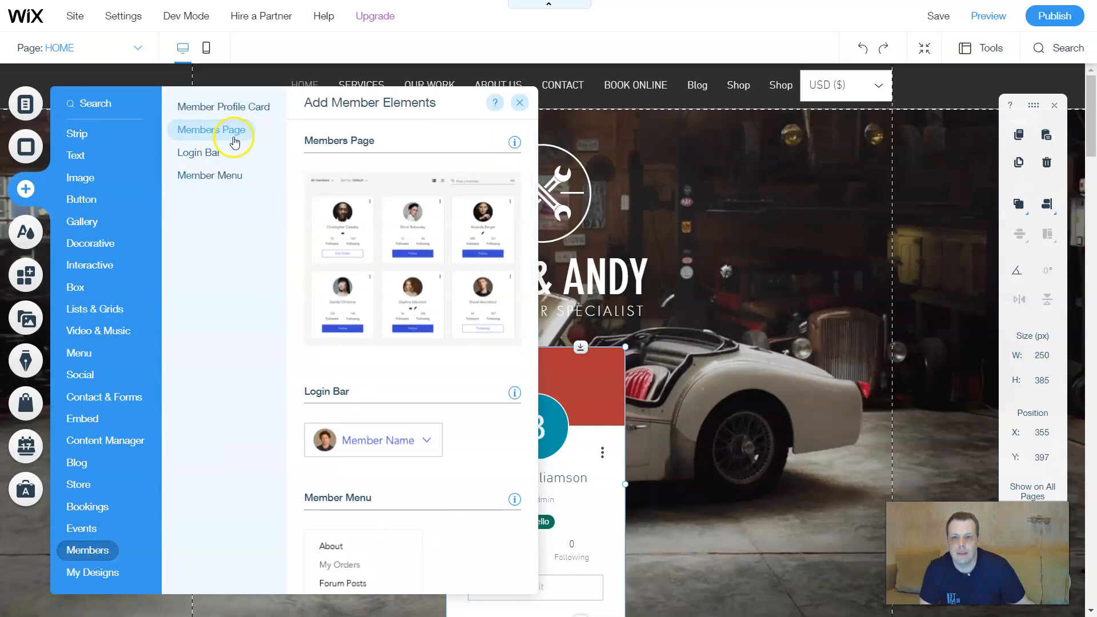
left_click(235, 107)
left_click(236, 134)
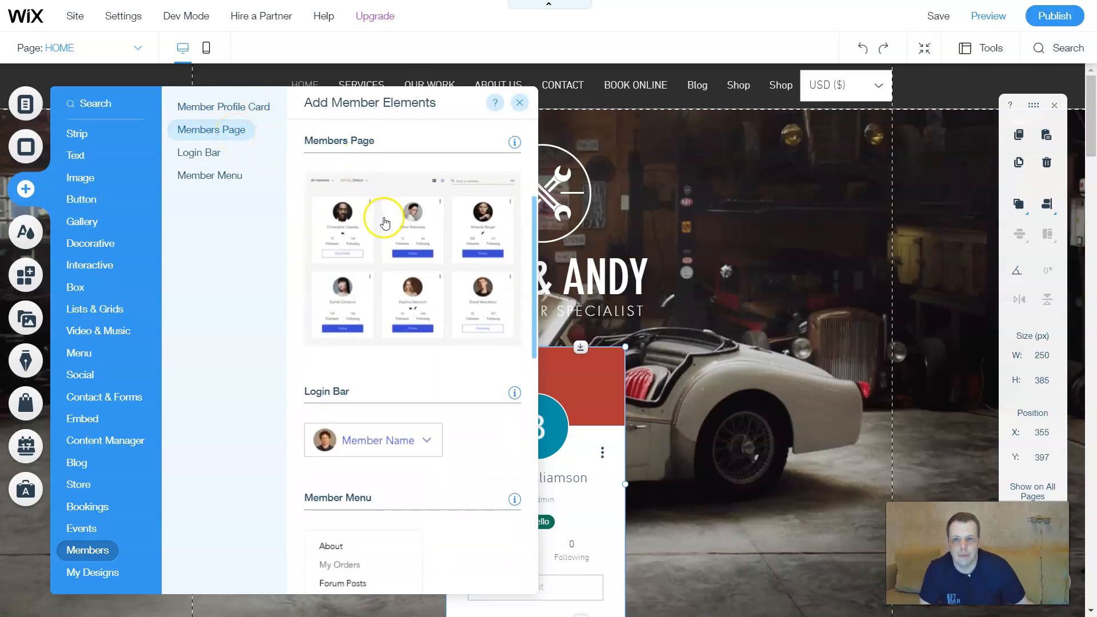
left_click_drag(393, 224, 738, 291)
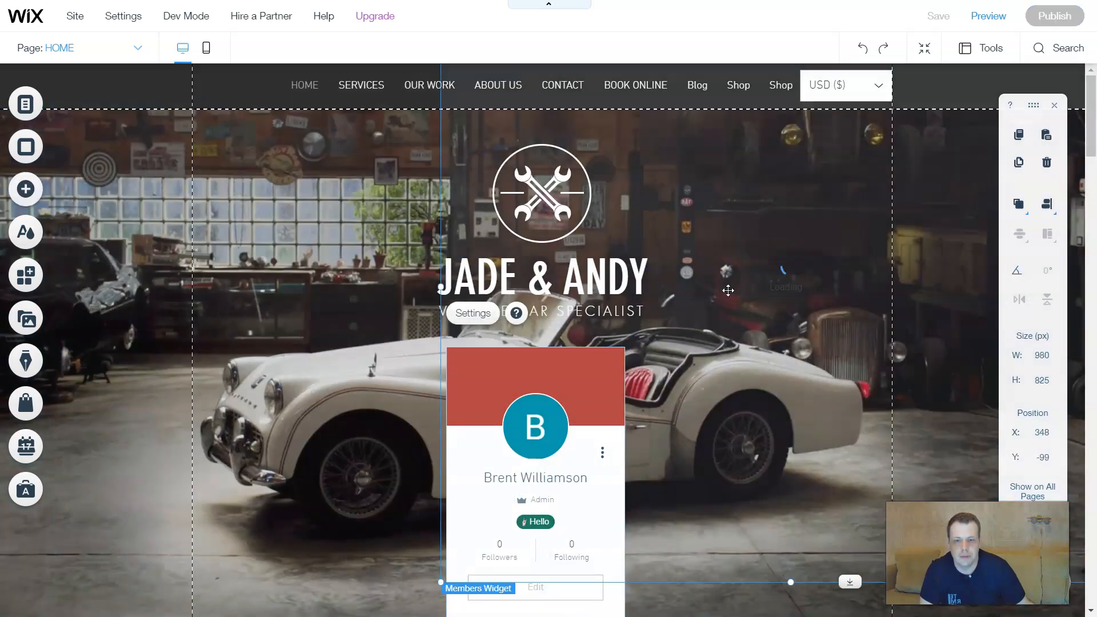
Step: Delete the Members Widget that overlaps the profile card
left_click_drag(640, 412, 591, 378)
right_click(591, 379)
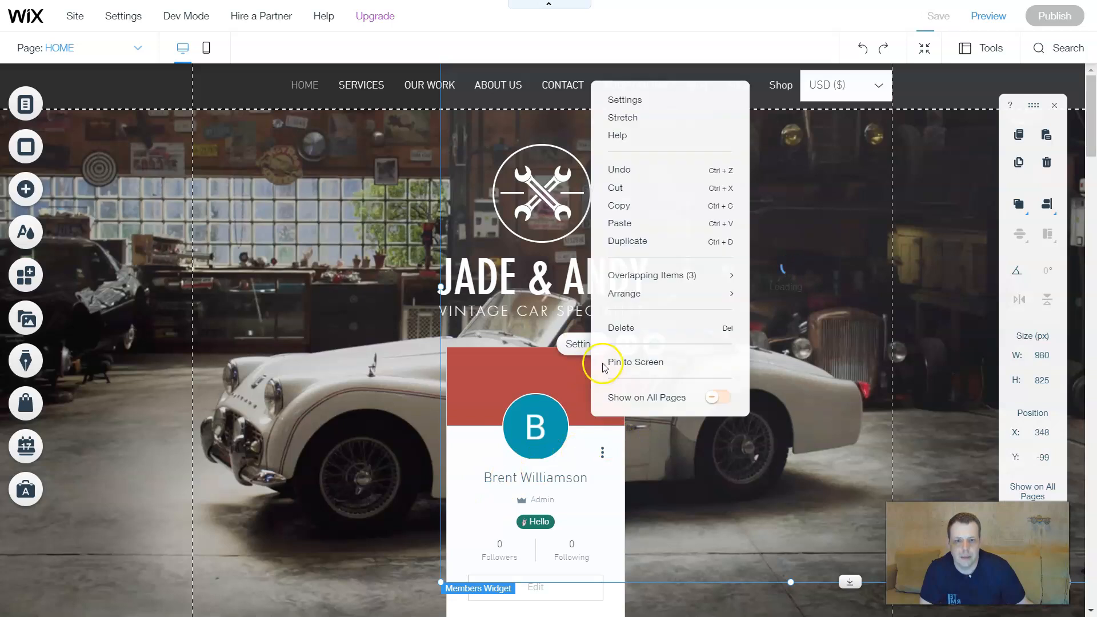
left_click(622, 327)
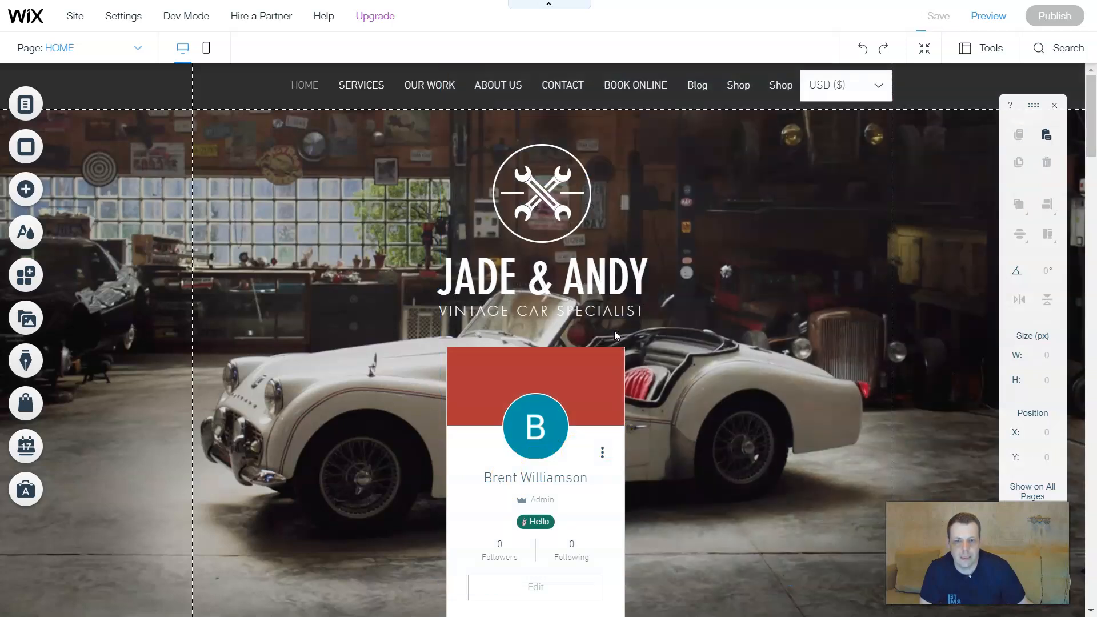
Step: Delete the Member Profile Card from the home page
left_click_drag(570, 389, 397, 341)
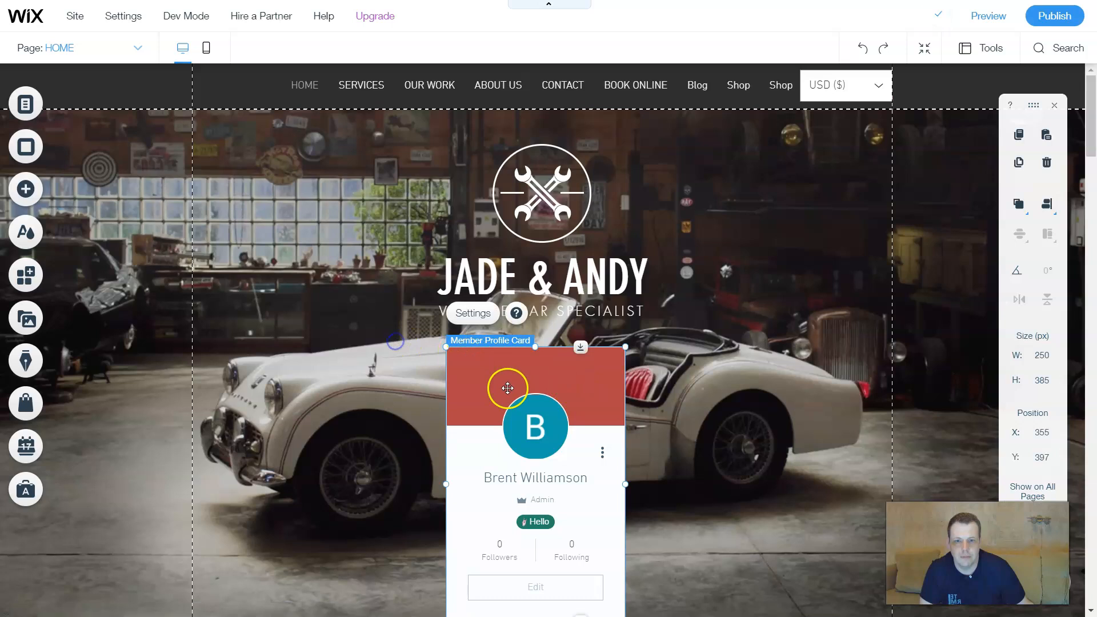
right_click(412, 349)
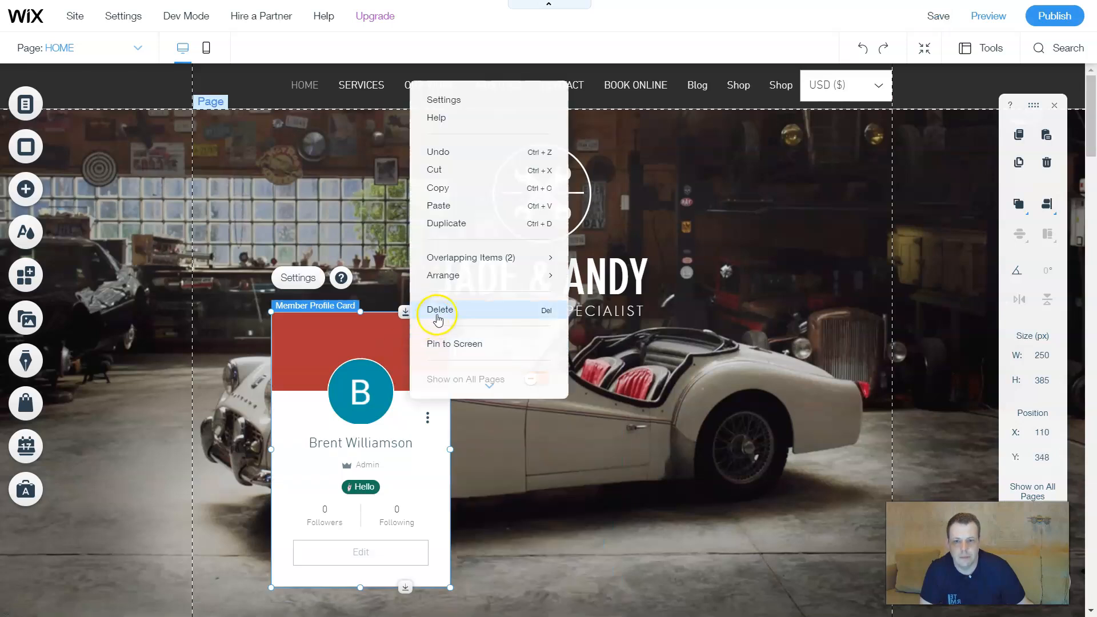
left_click(440, 310)
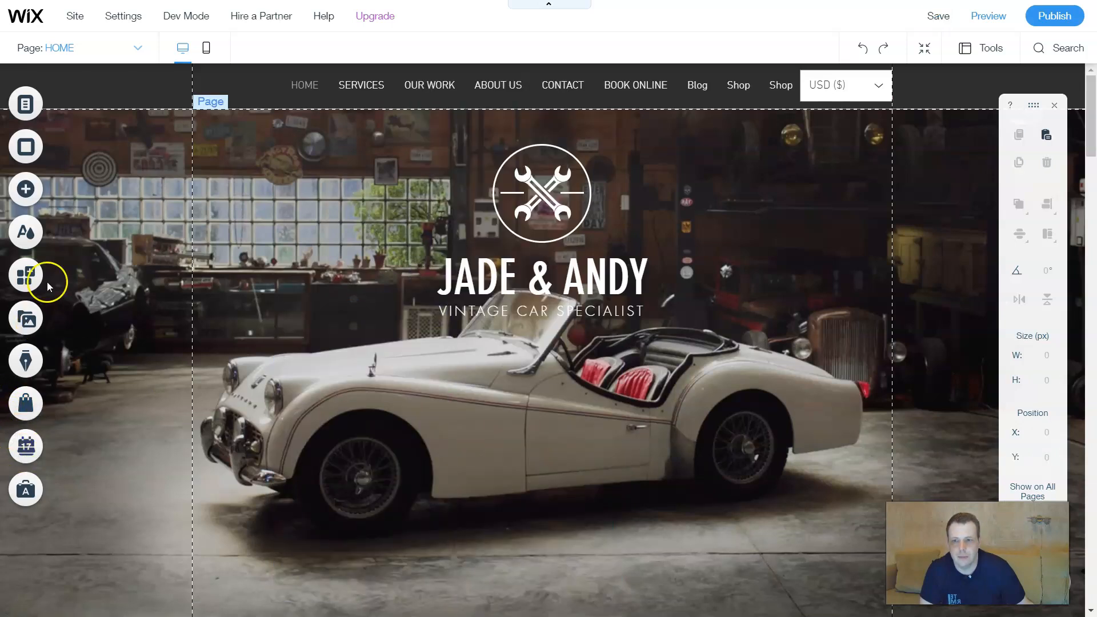
Step: Add the Members Page element to the home page and position it just below the header at about X -130, Y 76
left_click(44, 197)
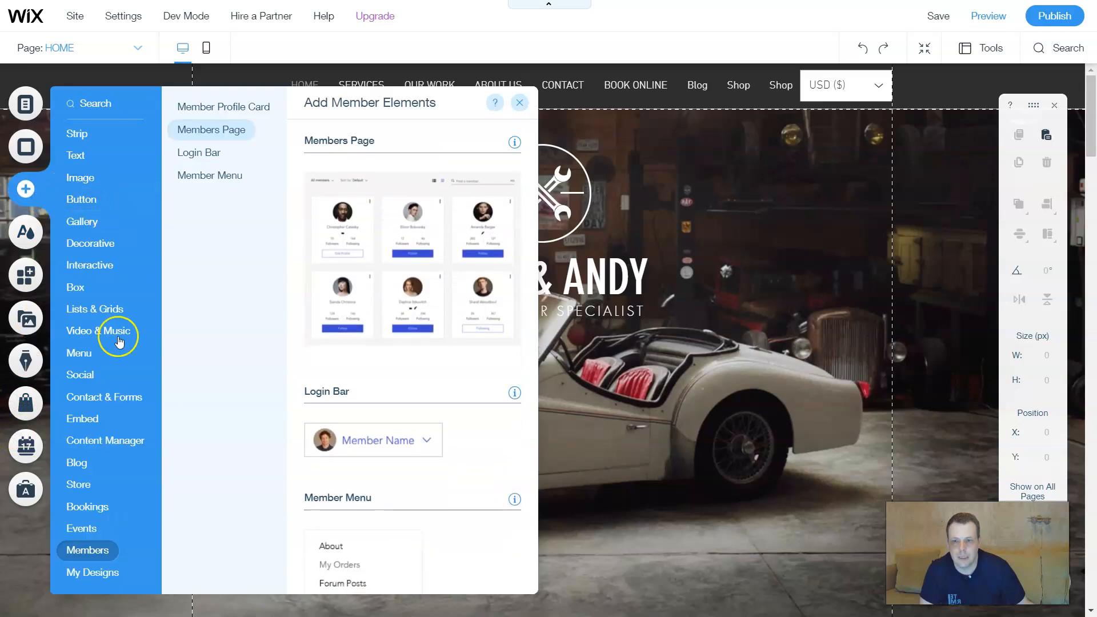
left_click_drag(422, 238, 623, 246)
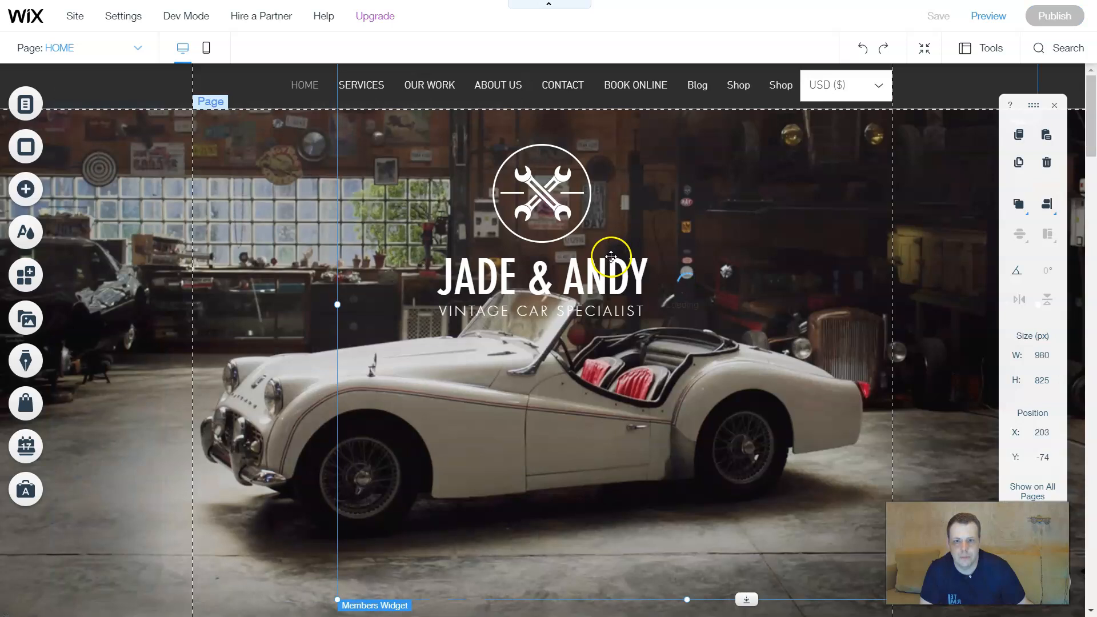
mouse_move(671, 412)
left_mouse_down()
mouse_move(434, 446)
mouse_move(669, 363)
mouse_move(637, 386)
left_mouse_up()
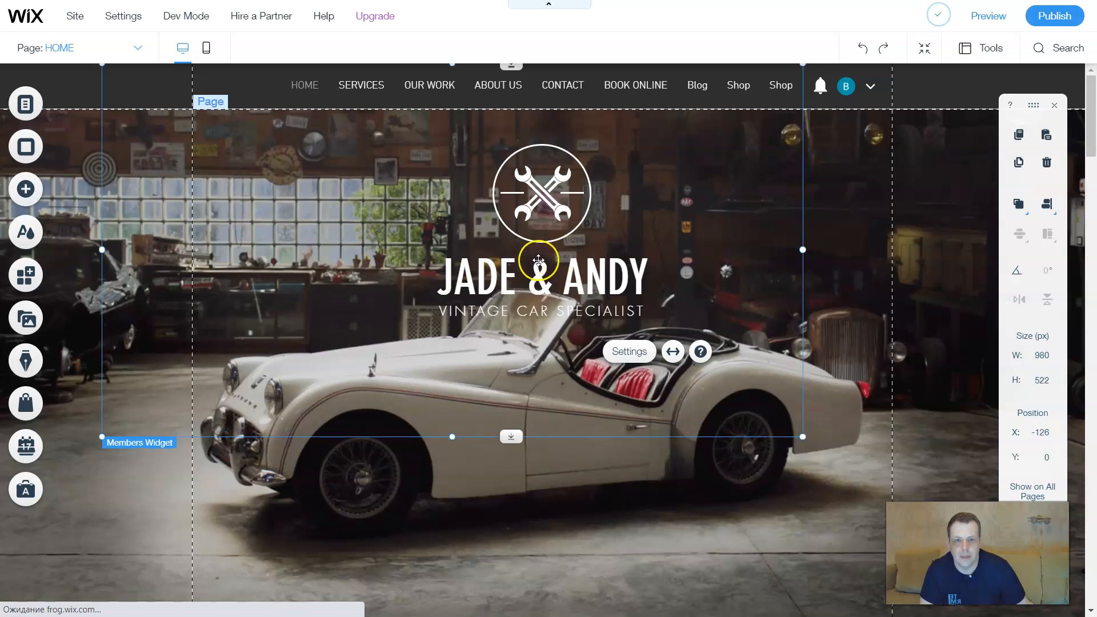
right_click(411, 329)
left_click(315, 427)
left_click_drag(333, 369, 329, 422)
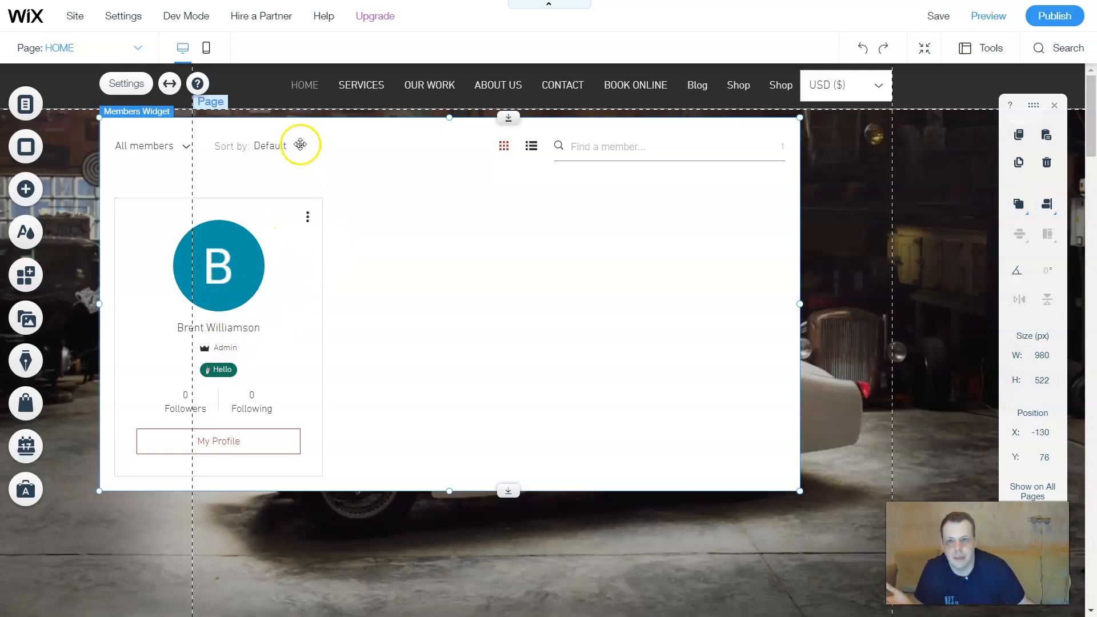
Step: Examine the Members Widget's member list, view options and settings, and close the settings without changes
left_click(303, 181)
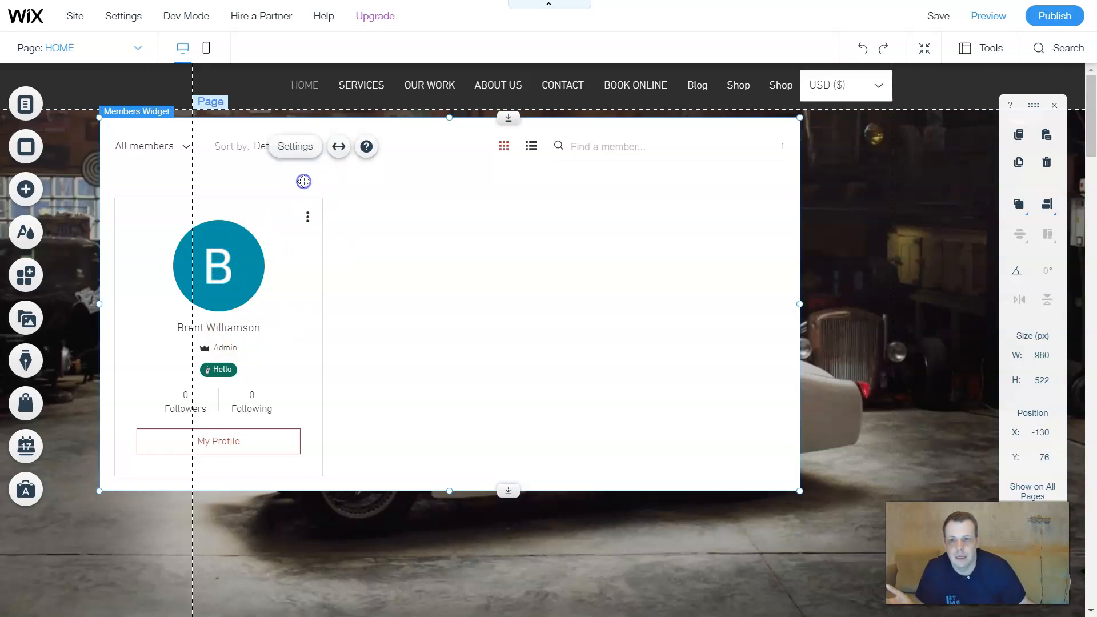
left_click(296, 149)
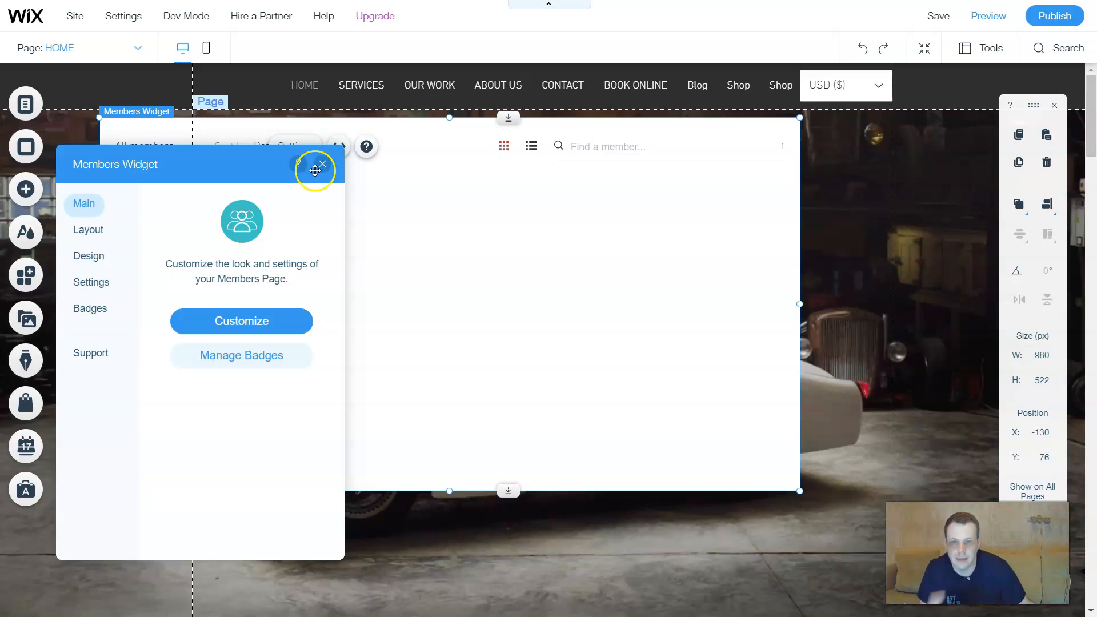
left_click(322, 164)
left_click(312, 160)
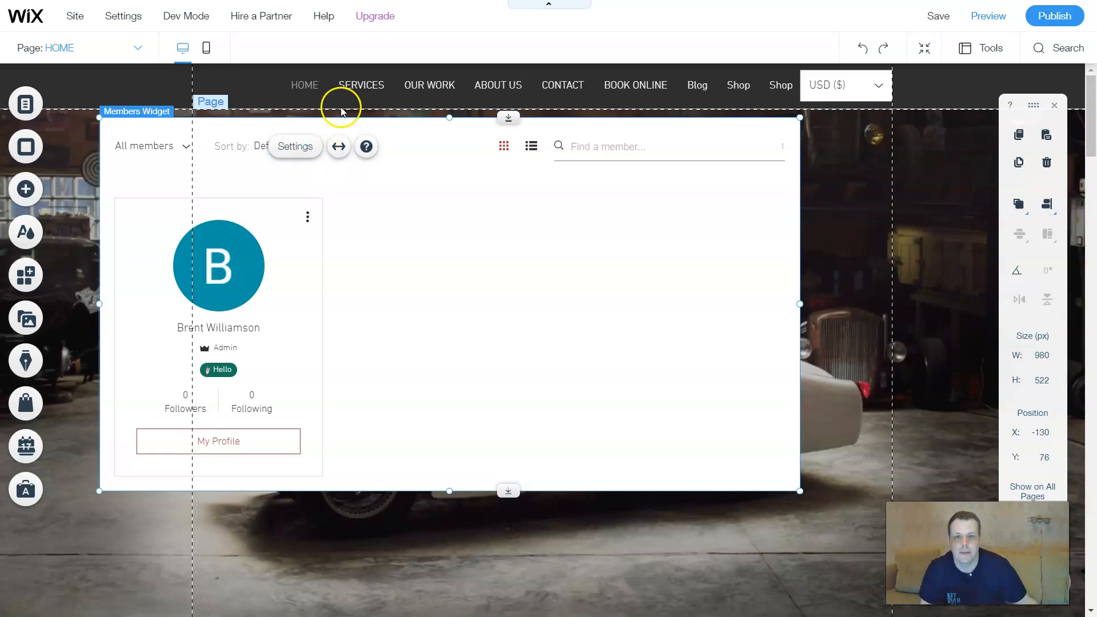
left_click(505, 145)
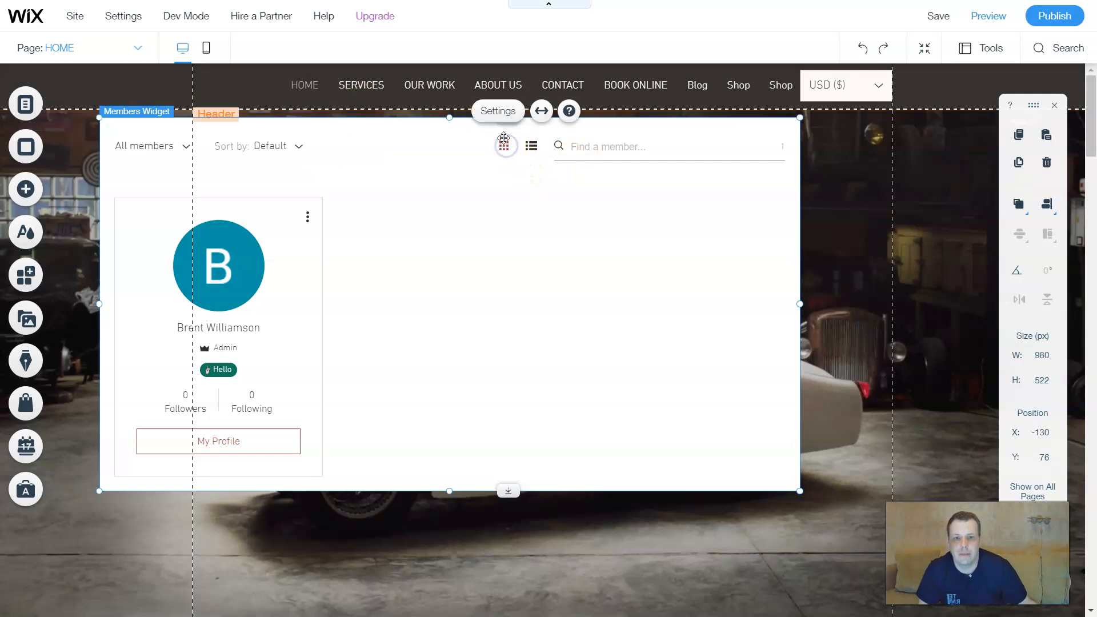
left_click(500, 111)
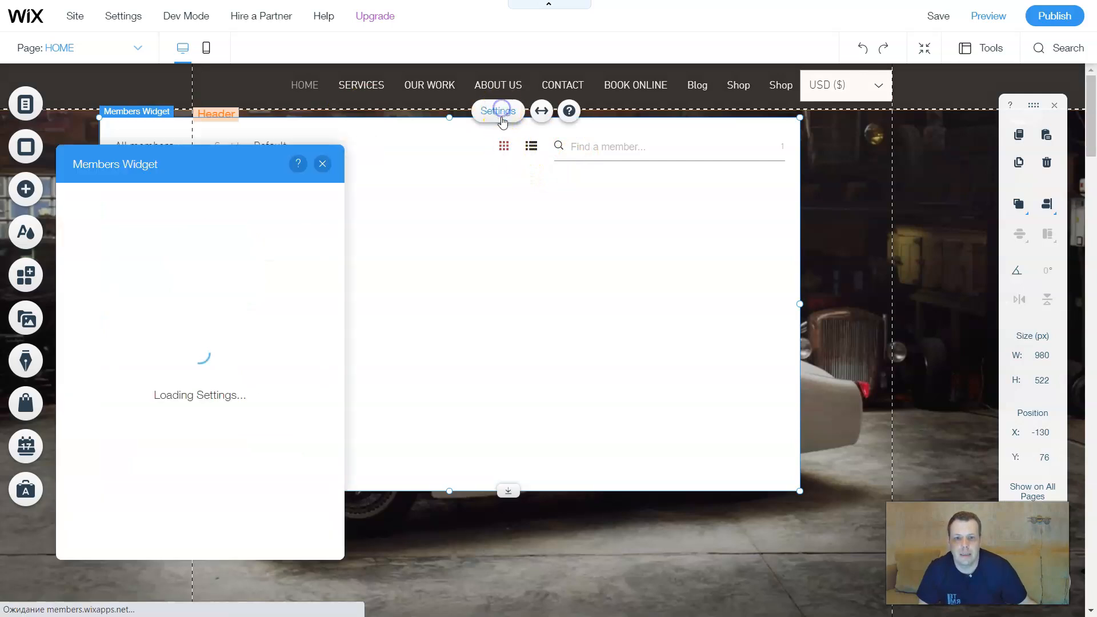
left_click(323, 165)
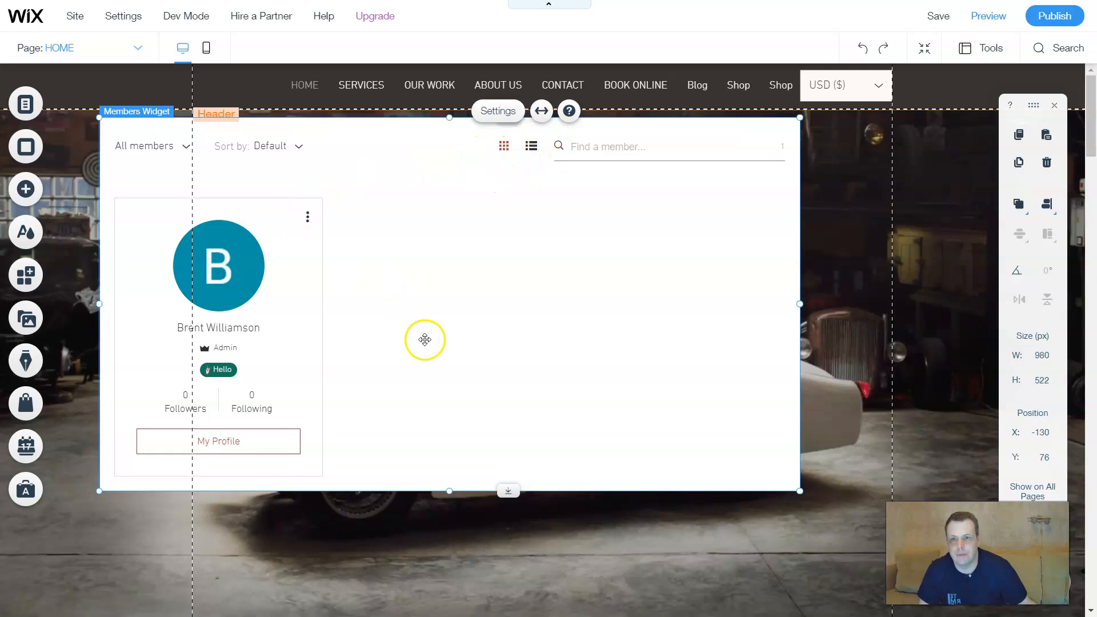
left_click(434, 374)
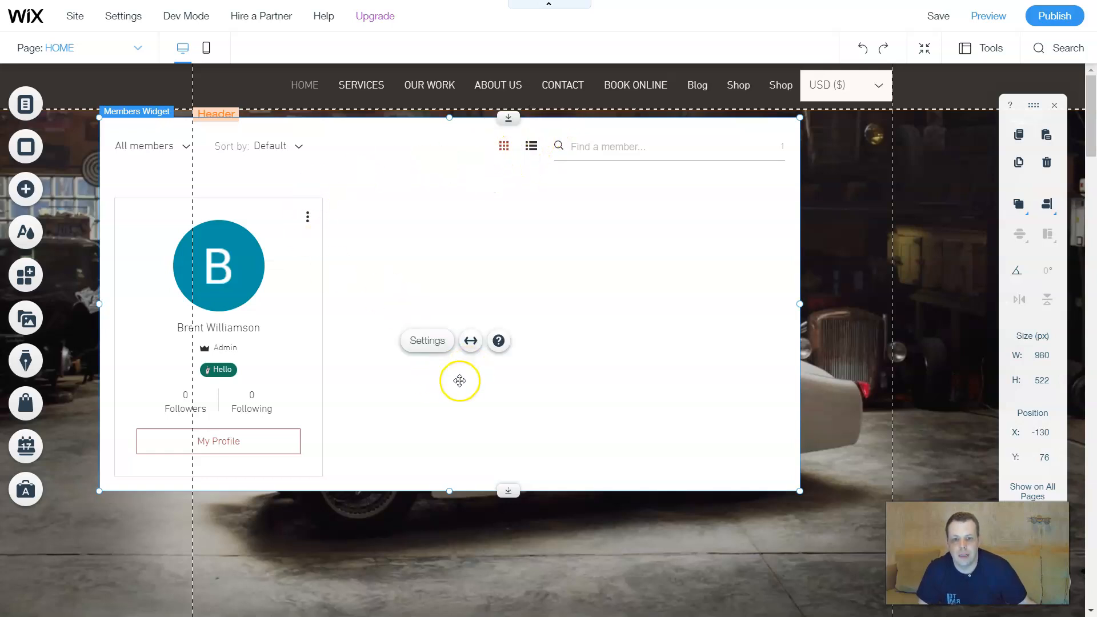
left_click(450, 405)
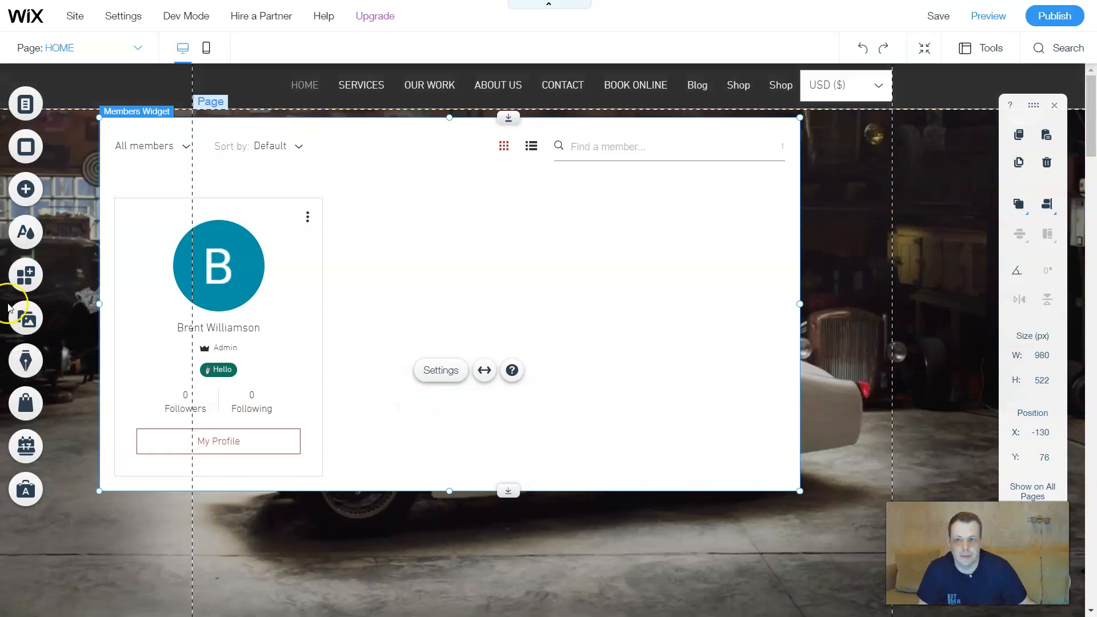
Step: Add a Login Bar from the member elements above the Services section, at about X 671, Y 806
left_click(29, 185)
left_click(82, 528)
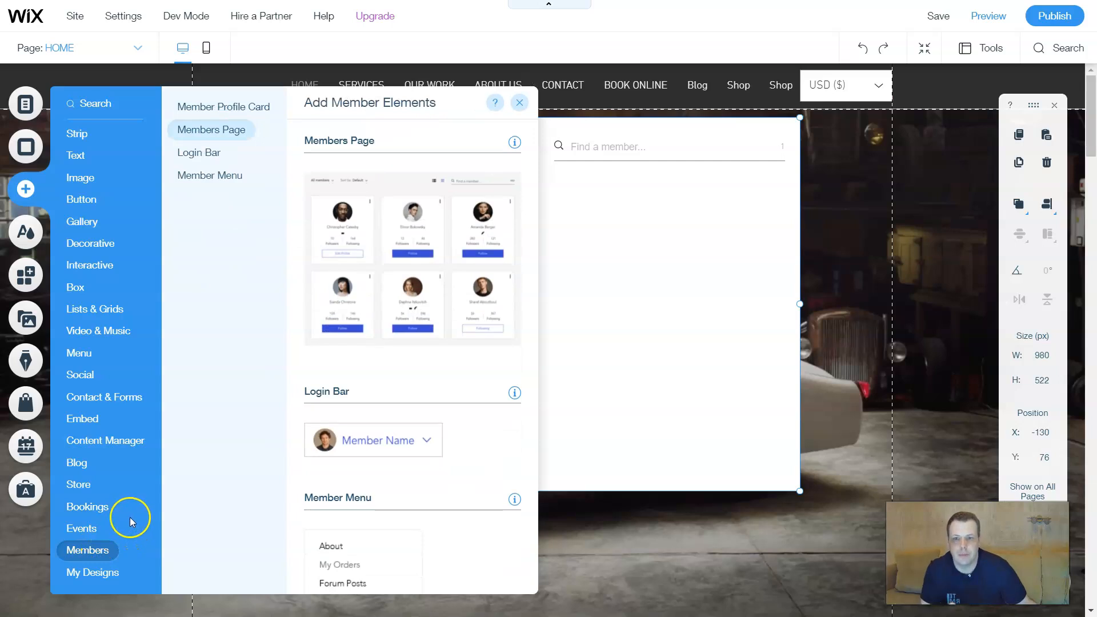
left_click(747, 398)
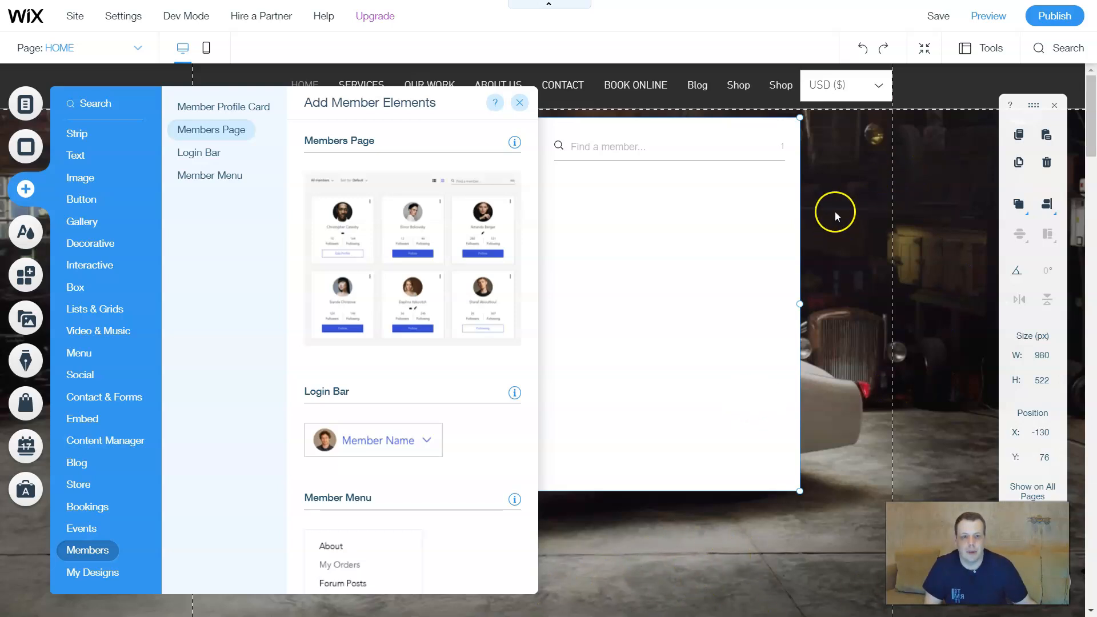
scroll(839, 217, "down", 6)
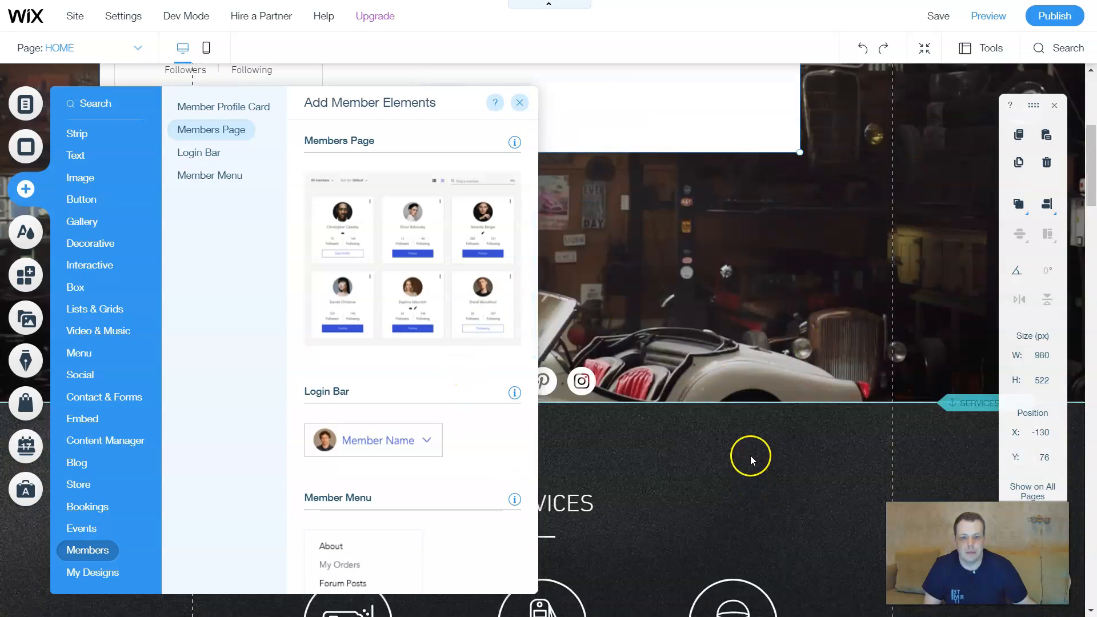
scroll(733, 329, "down", 2)
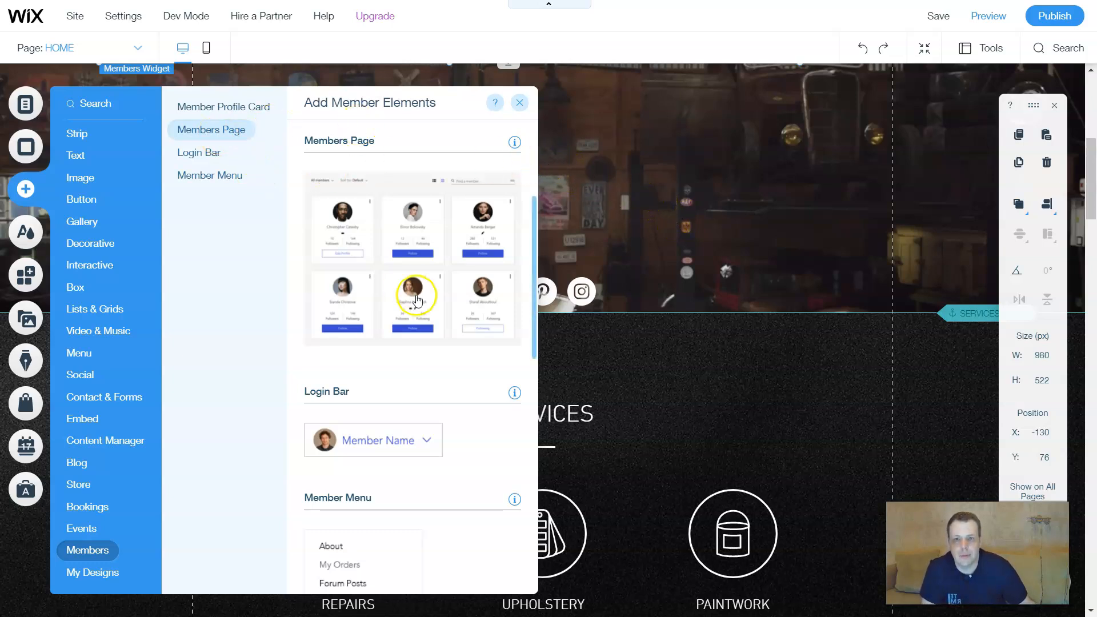
left_click(211, 151)
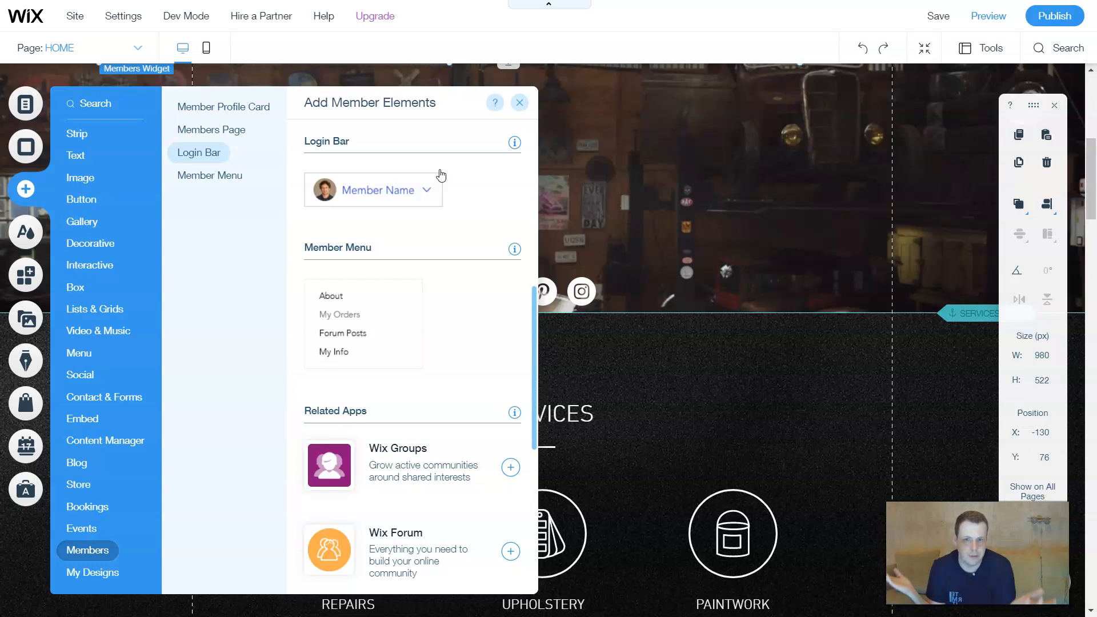
left_click_drag(412, 193, 752, 227)
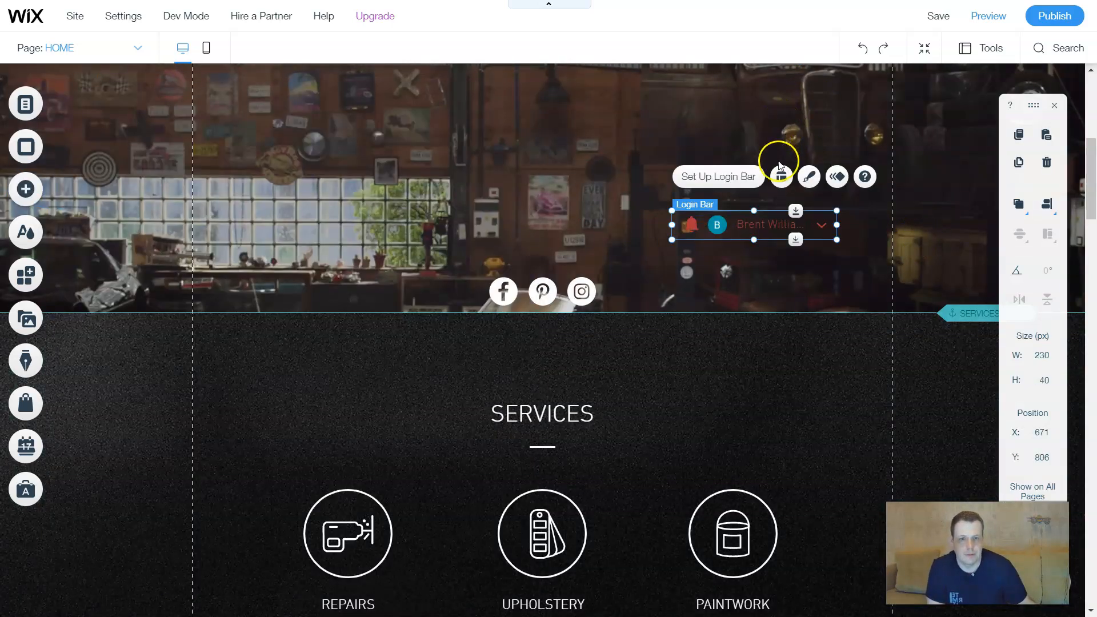
Step: Set the Login Bar to show only the member's name, without the profile picture
left_click(762, 282)
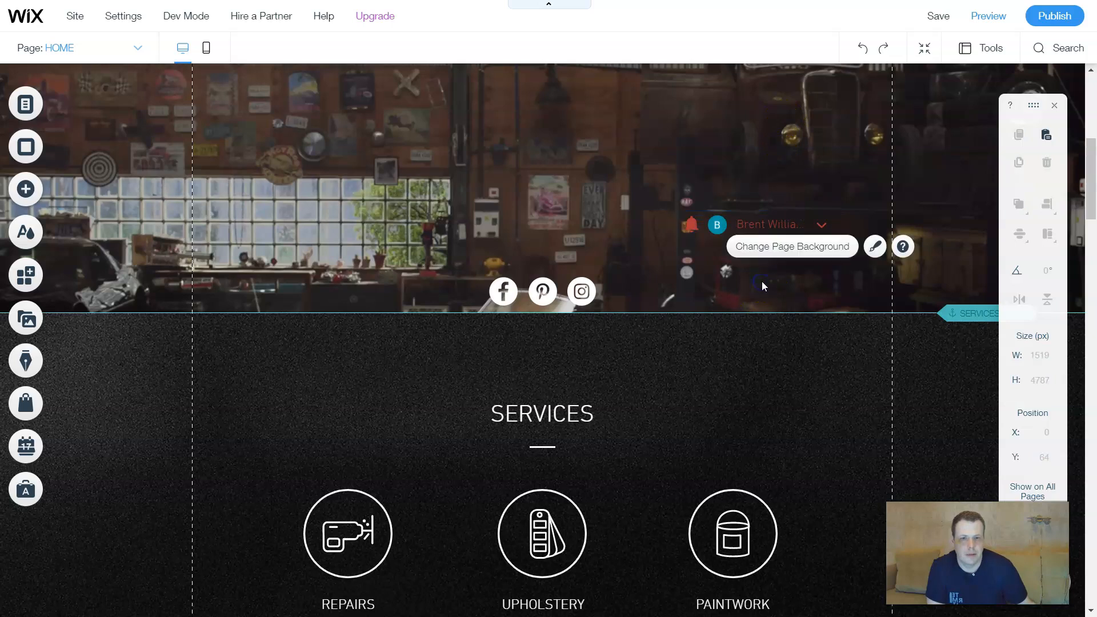
left_click(753, 226)
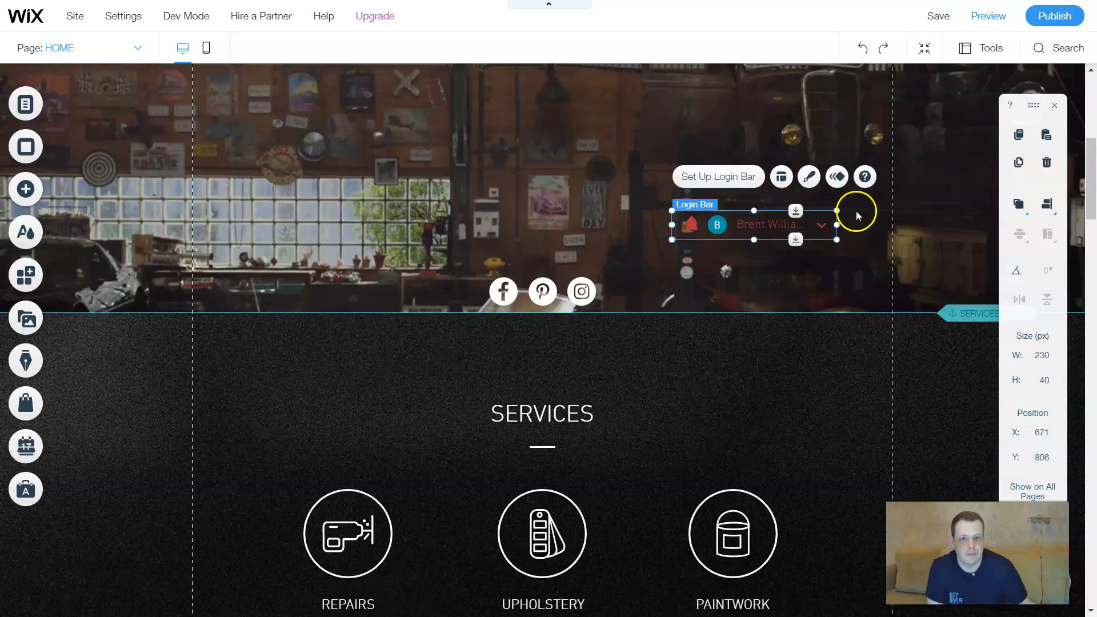
left_click(719, 182)
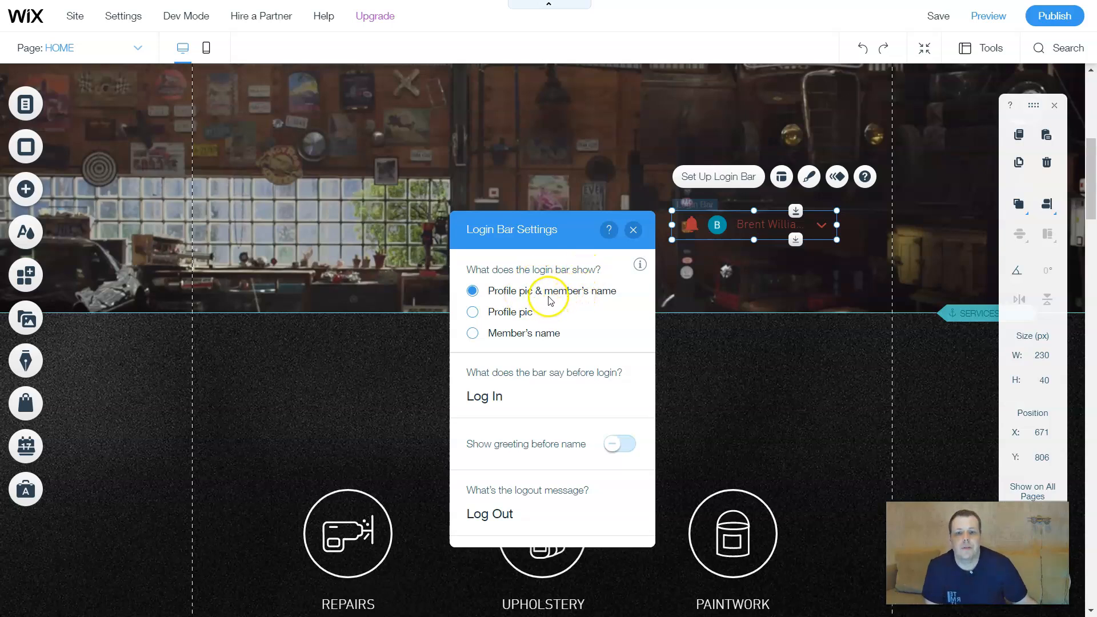
left_click(488, 314)
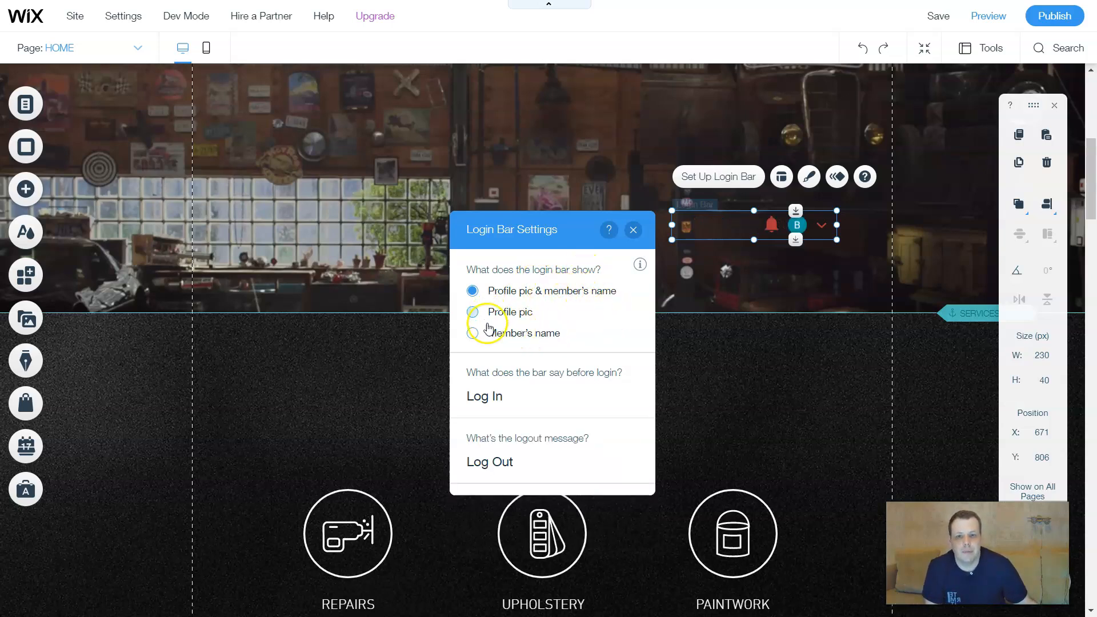
left_click(479, 334)
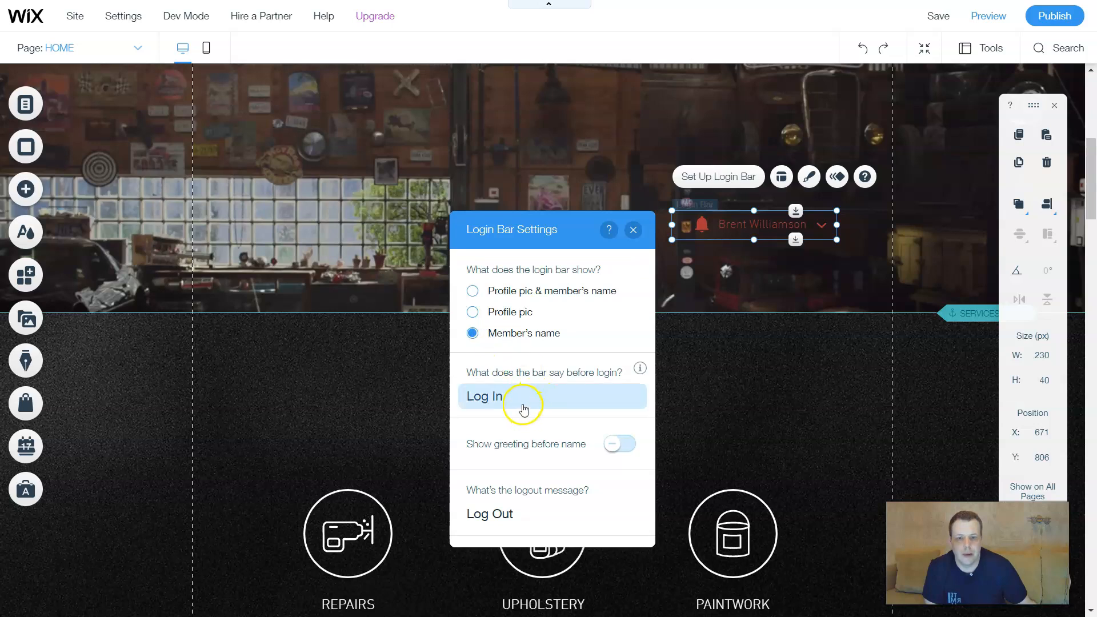
Step: Turn on the "Hello" greeting before the name in the Login Bar, keeping the "Log In" and "Log Out" texts, and close its settings
left_click(528, 399)
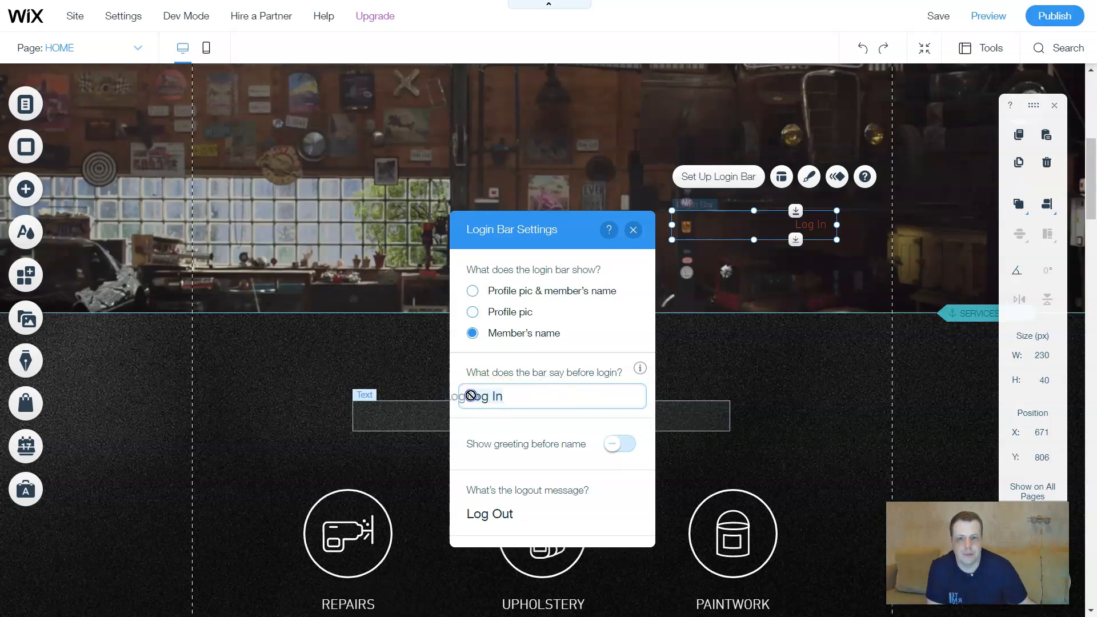
left_click(613, 448)
left_click(612, 449)
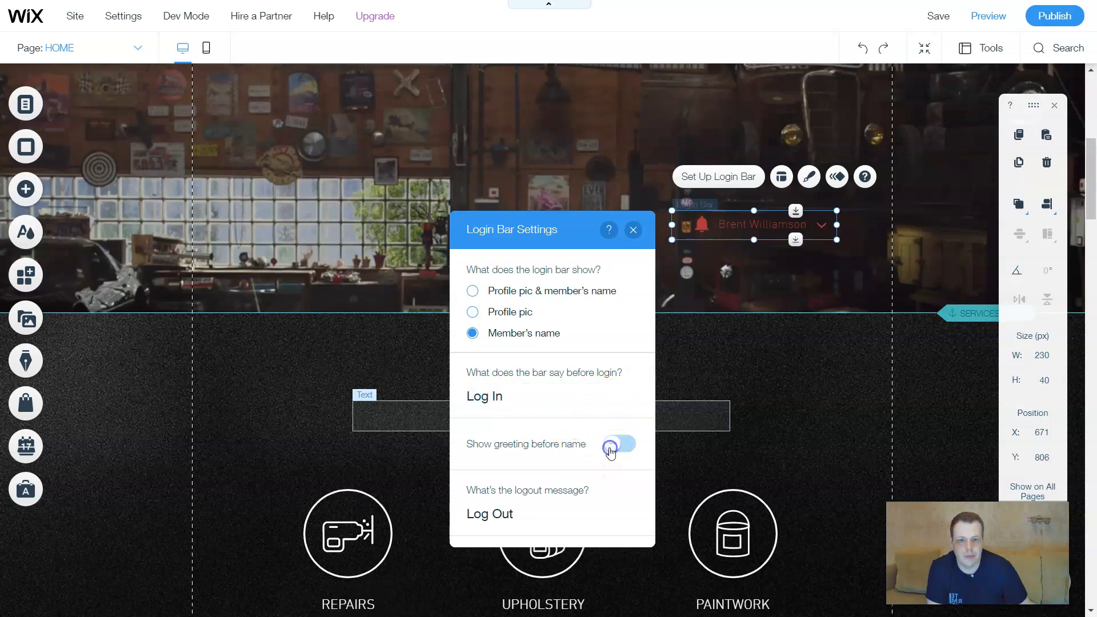
left_click(611, 450)
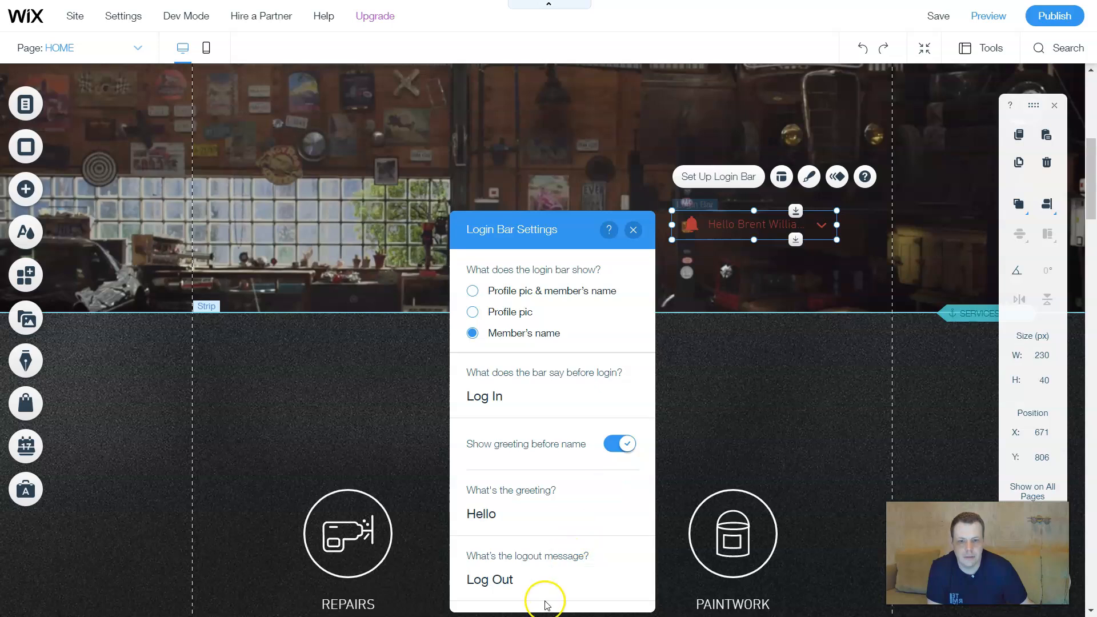
left_click(544, 577)
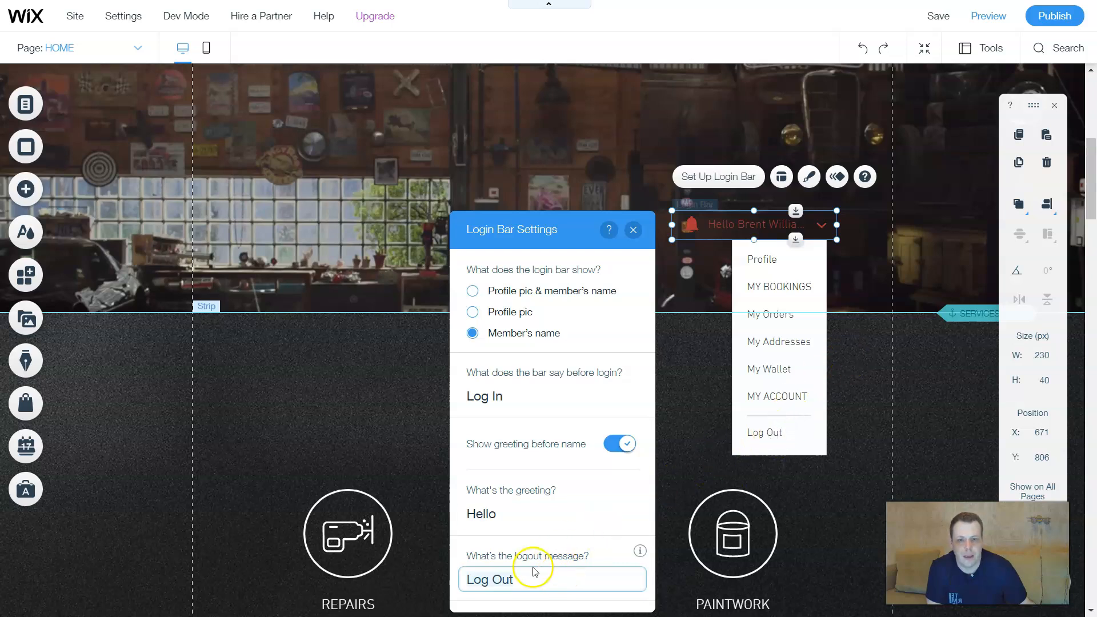
left_click(513, 581)
left_click(634, 230)
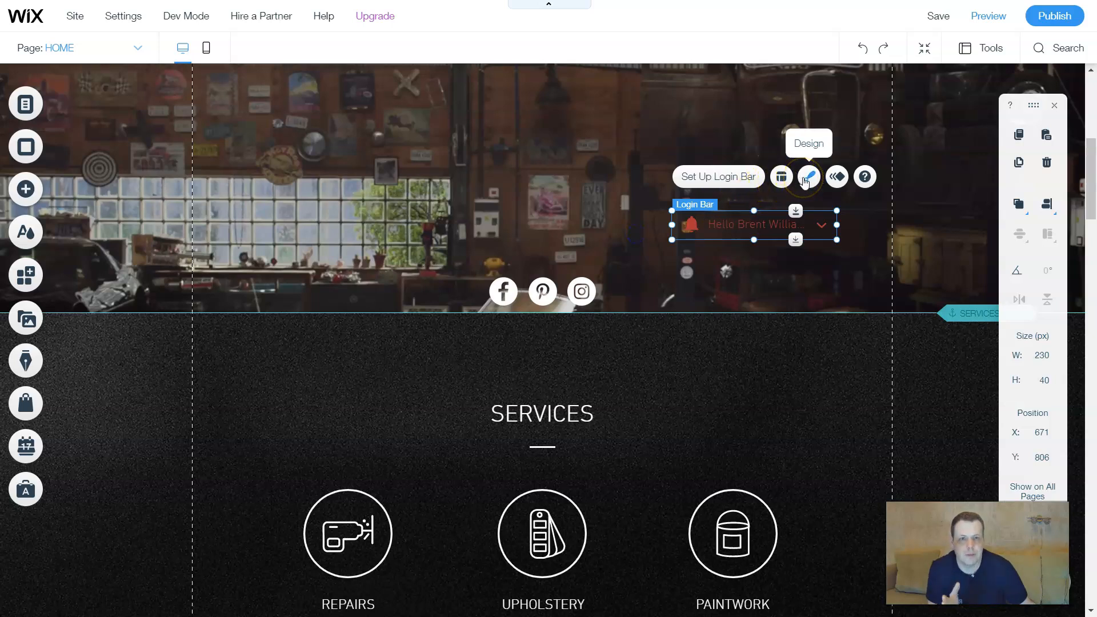
Step: Try the Bounce-In, Glide-In and Fade-In animations on the Login Bar and apply Float-In
left_click(834, 179)
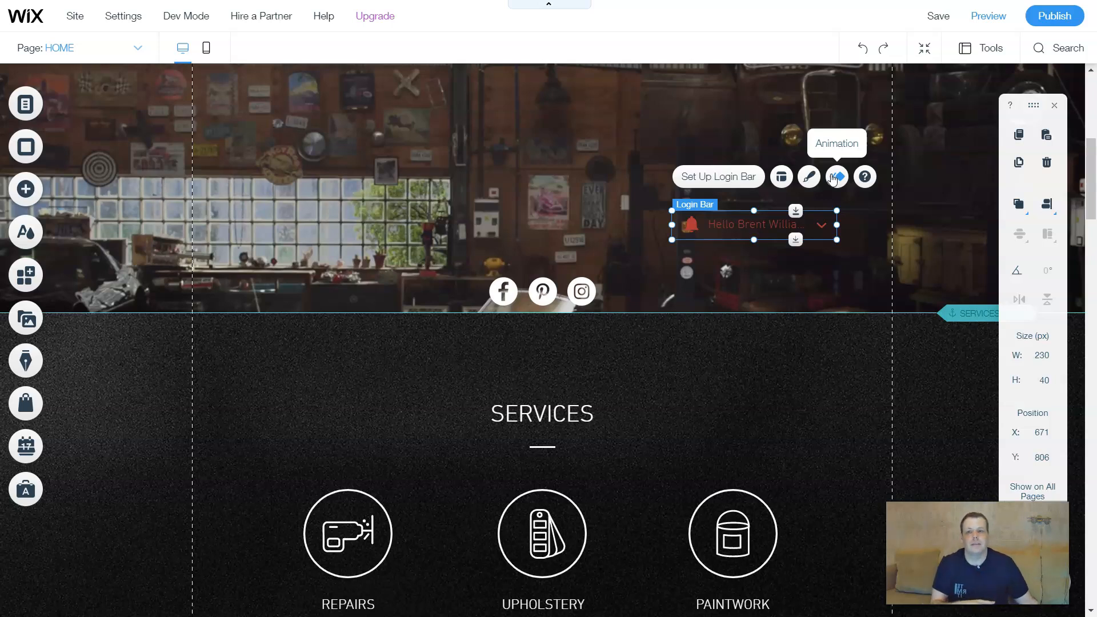
left_click(834, 177)
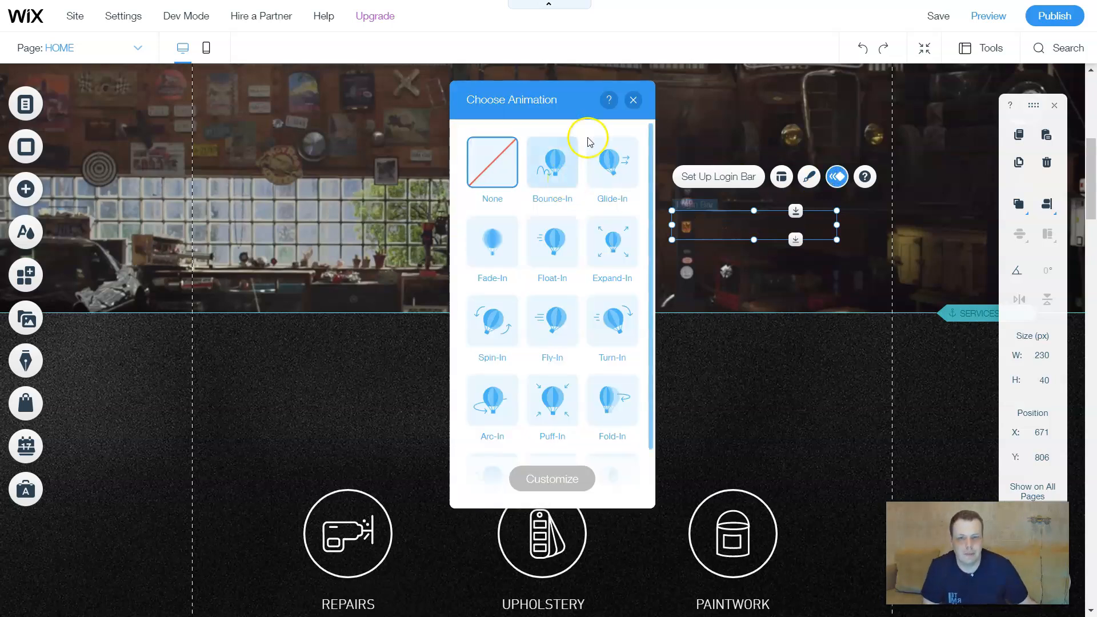
left_click(558, 179)
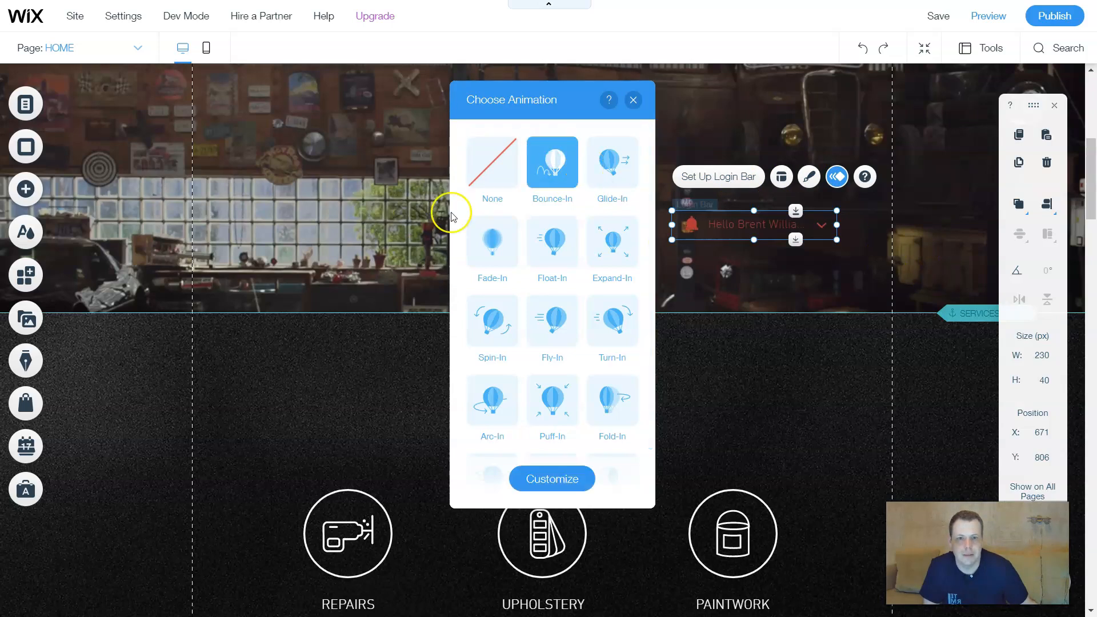
left_click(609, 167)
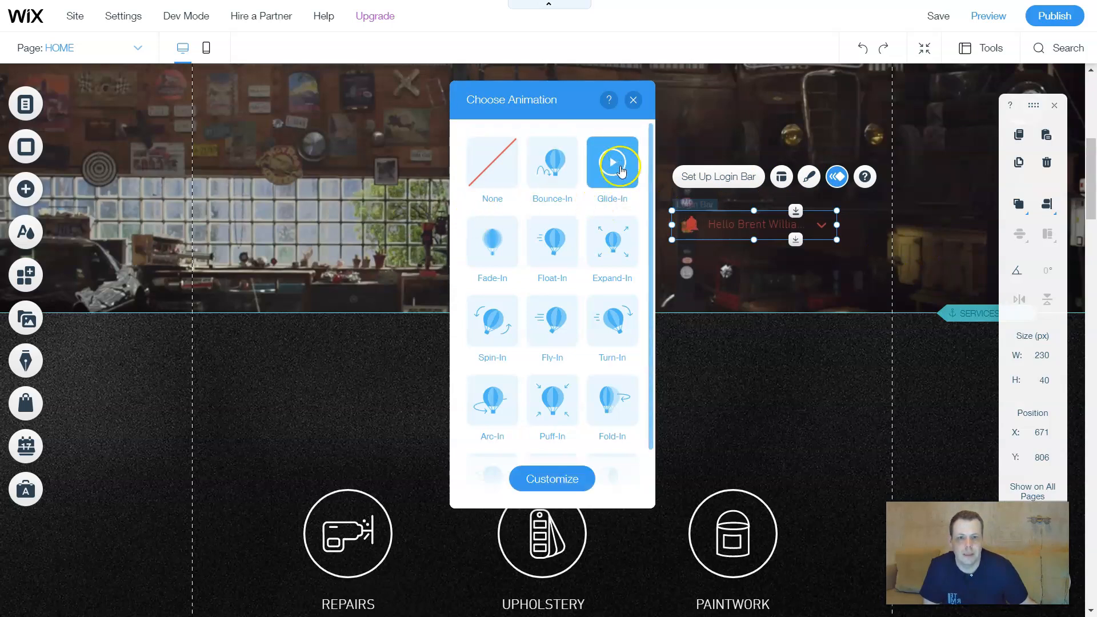
left_click(490, 256)
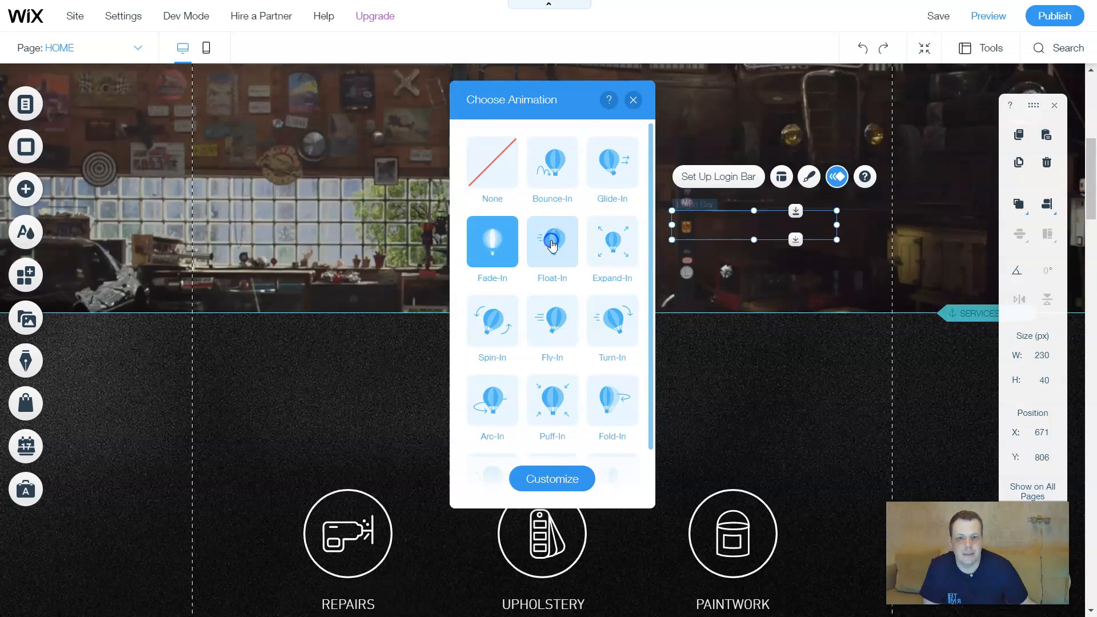
left_click(551, 245)
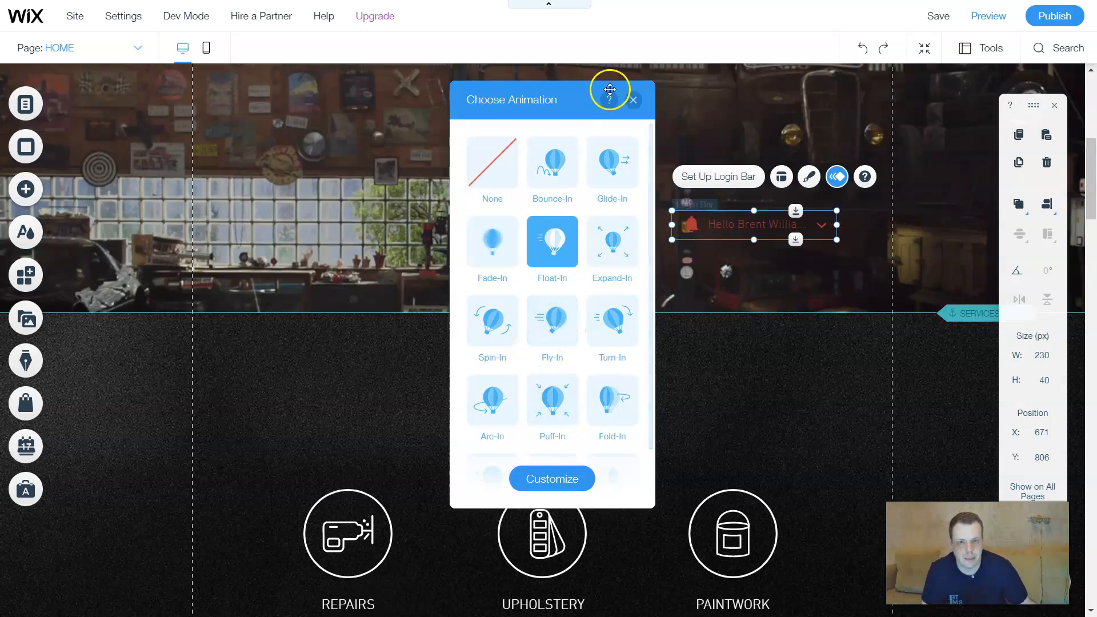
left_click(632, 100)
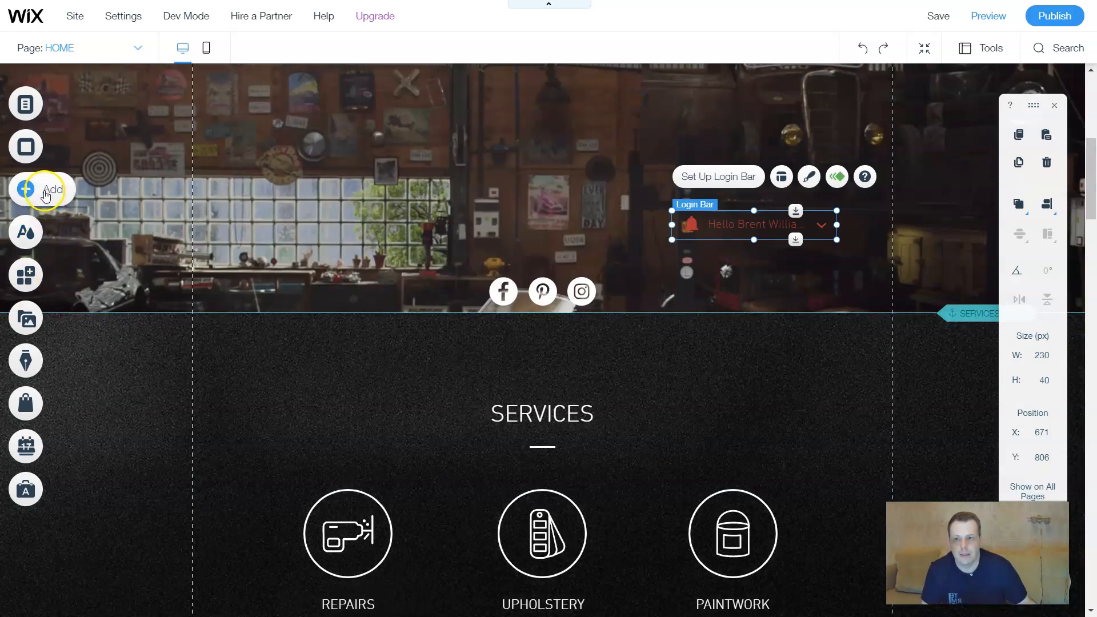
Step: Review the related member apps and add a Member Menu beside the Services heading, at about X 726, Y 1000
left_click(29, 188)
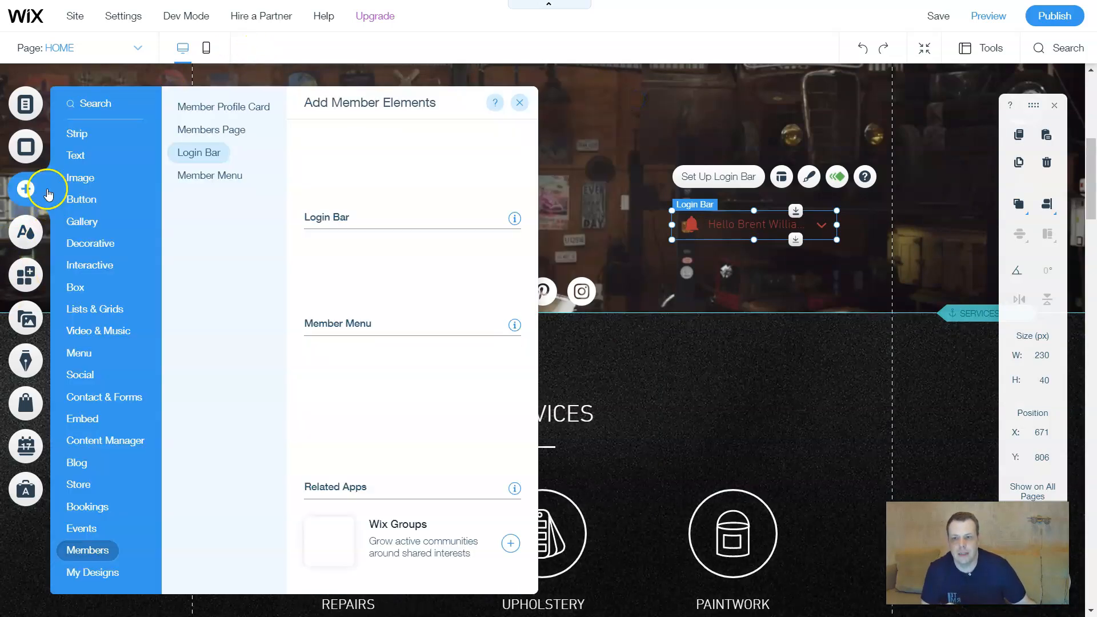
left_click(245, 179)
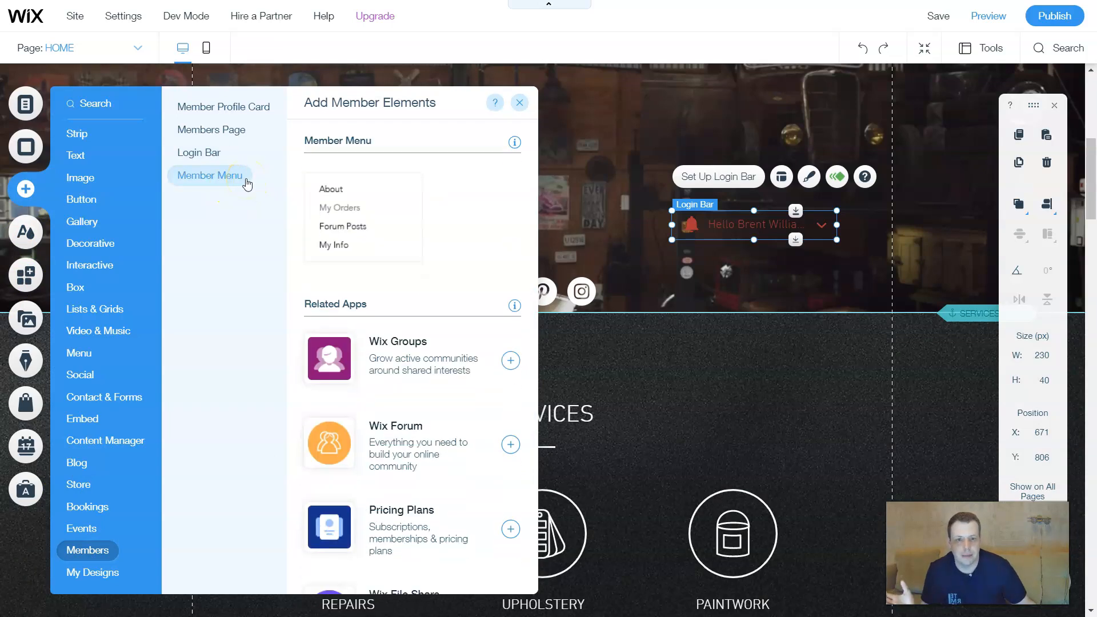
left_click(810, 179)
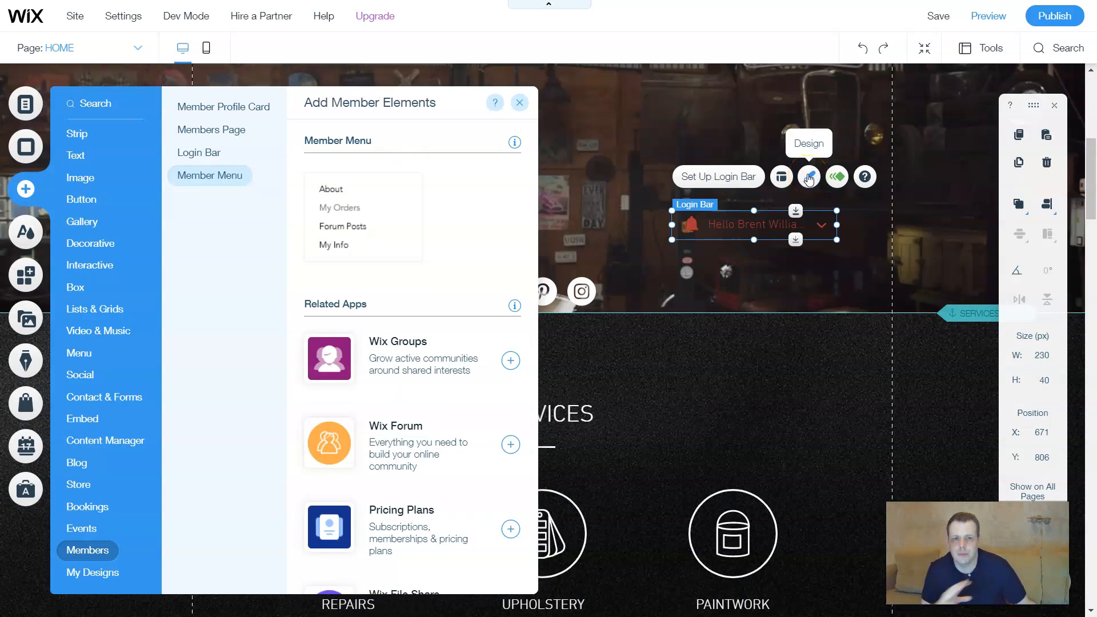
left_click(227, 153)
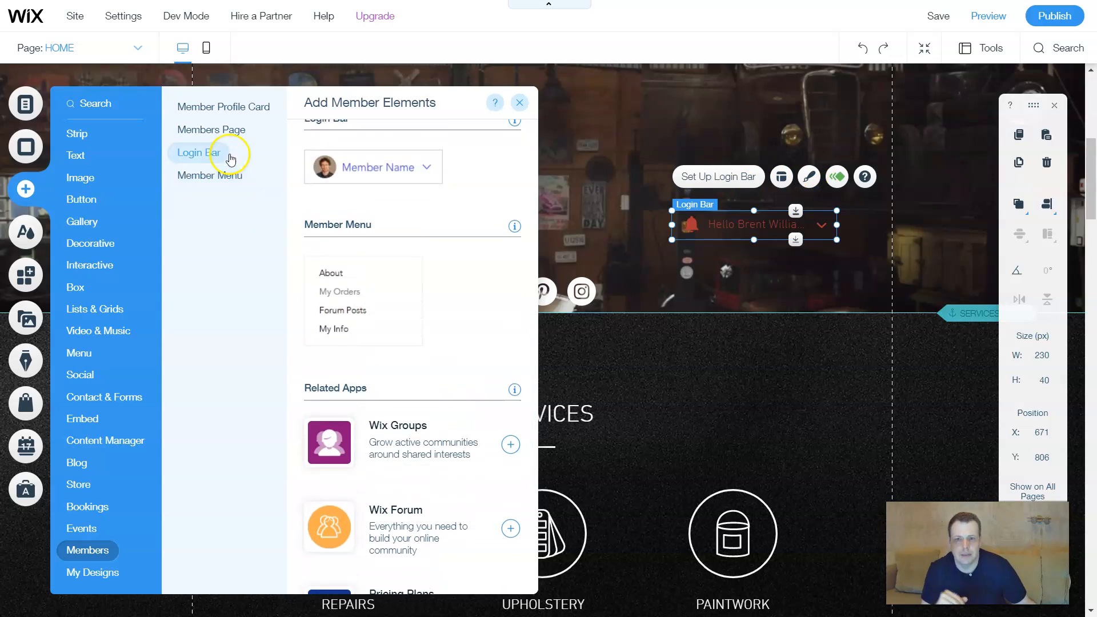
left_click(218, 182)
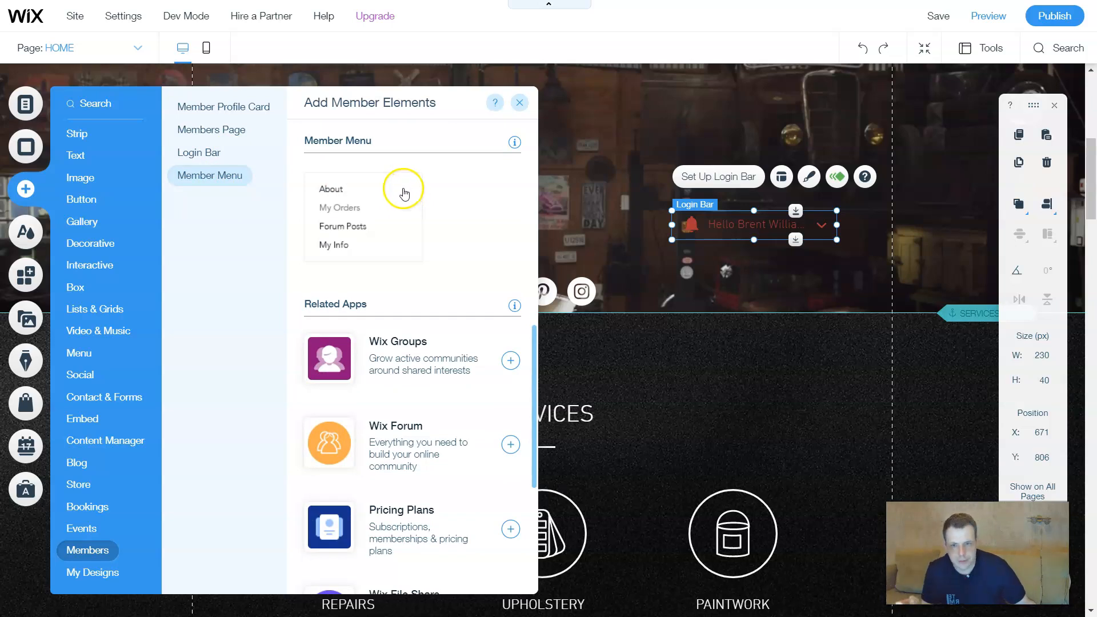
scroll(403, 200, "down", 1)
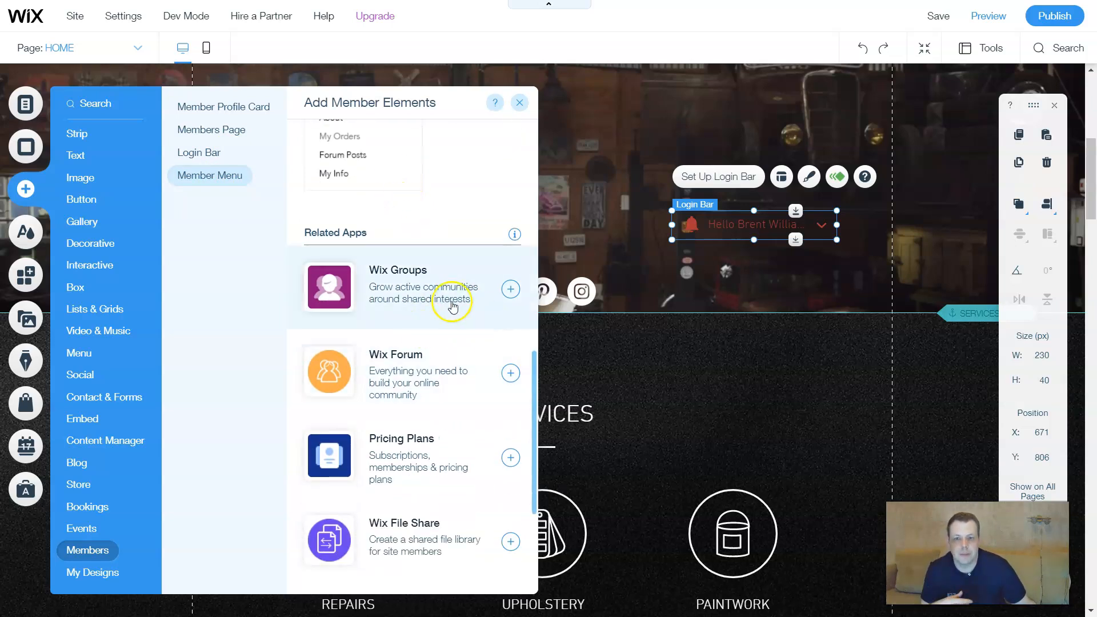
scroll(462, 315, "down", 2)
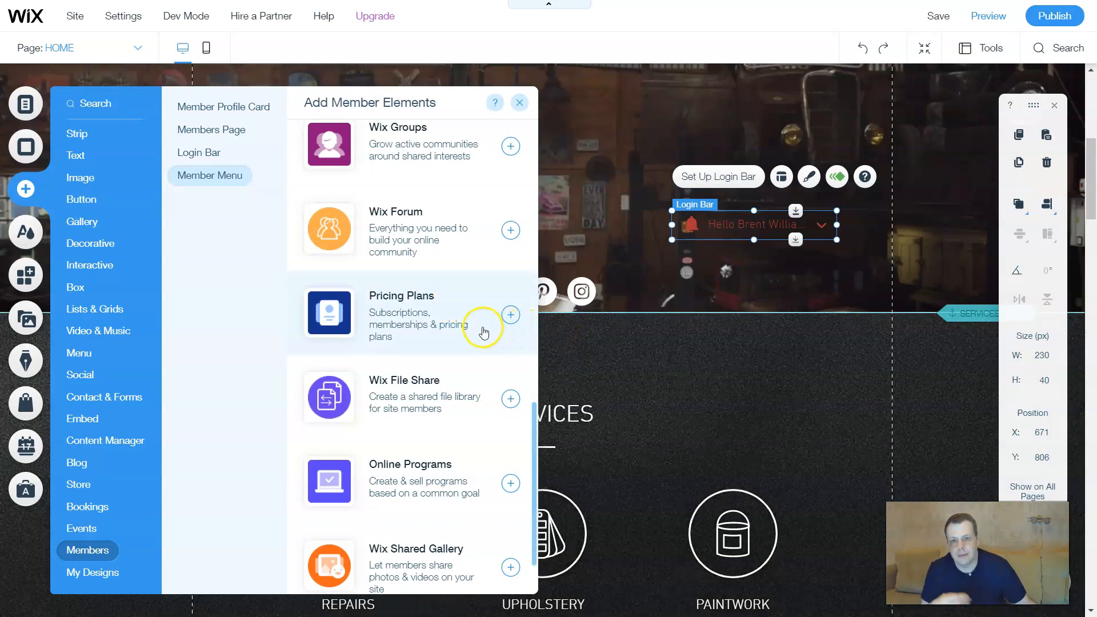
scroll(446, 349, "down", 1)
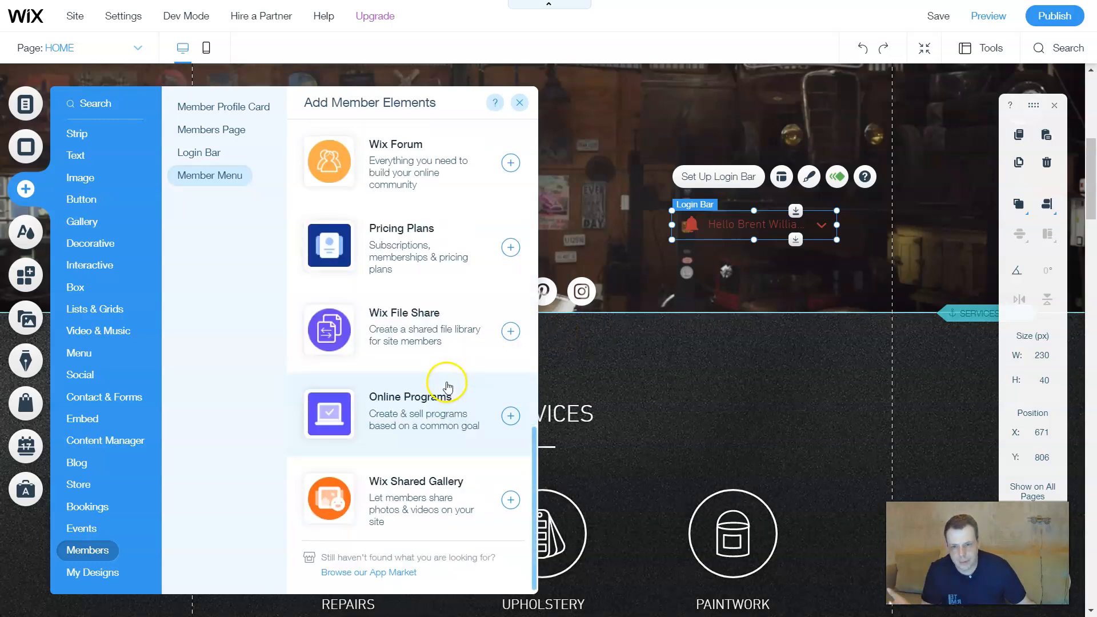
scroll(446, 385, "up", 4)
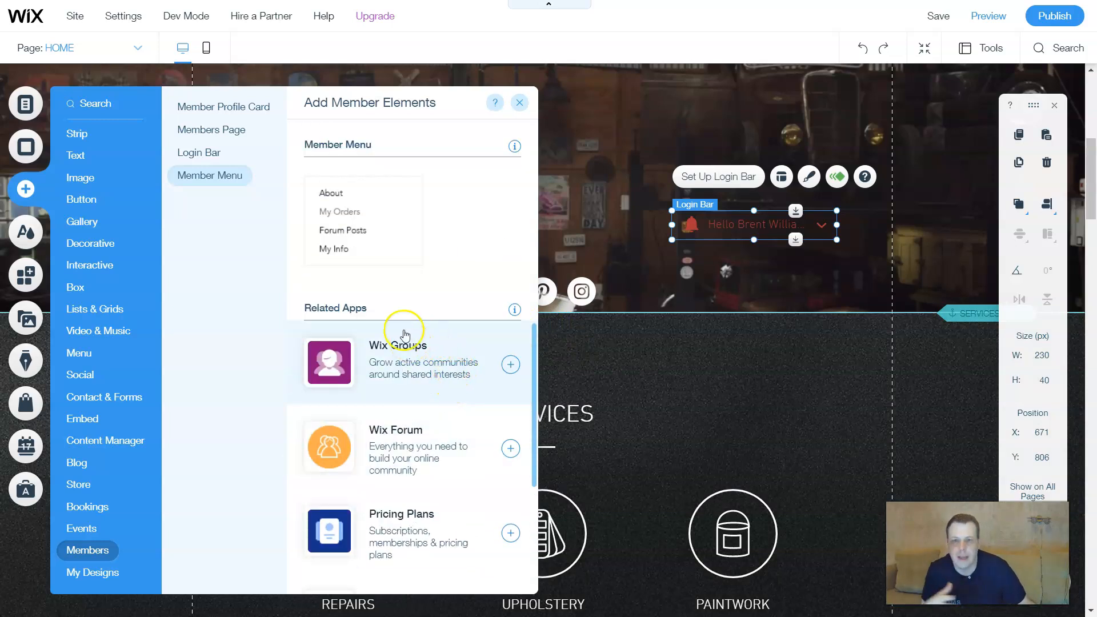
left_click_drag(337, 196, 763, 389)
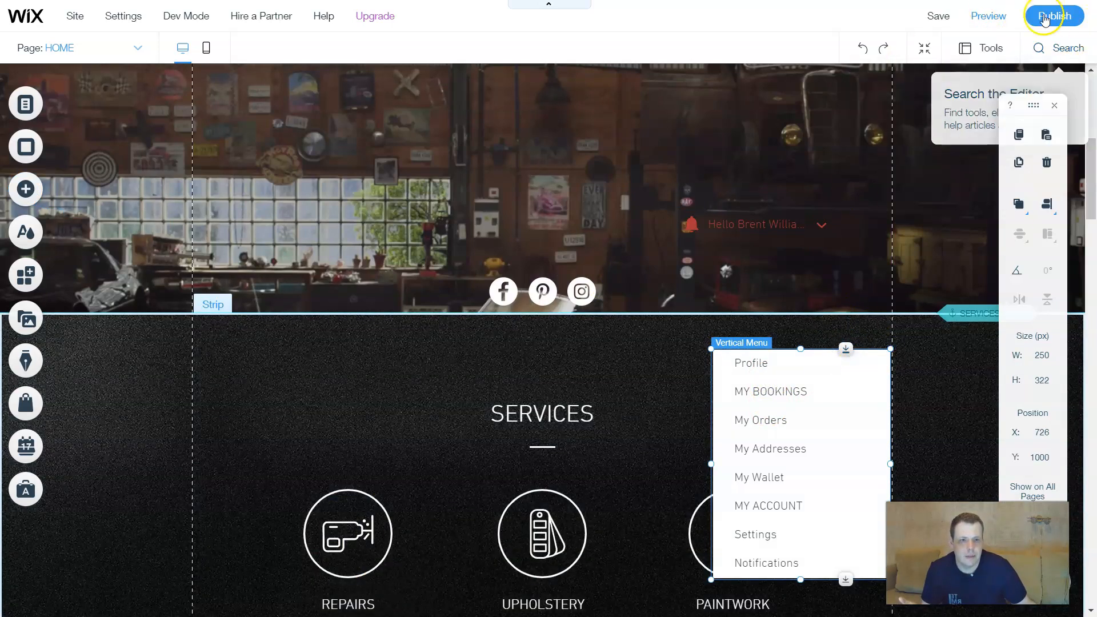
Step: Preview the site, turn on Likes, Comments and Follows email notifications in the member settings, and open the My Addresses page
left_click(994, 14)
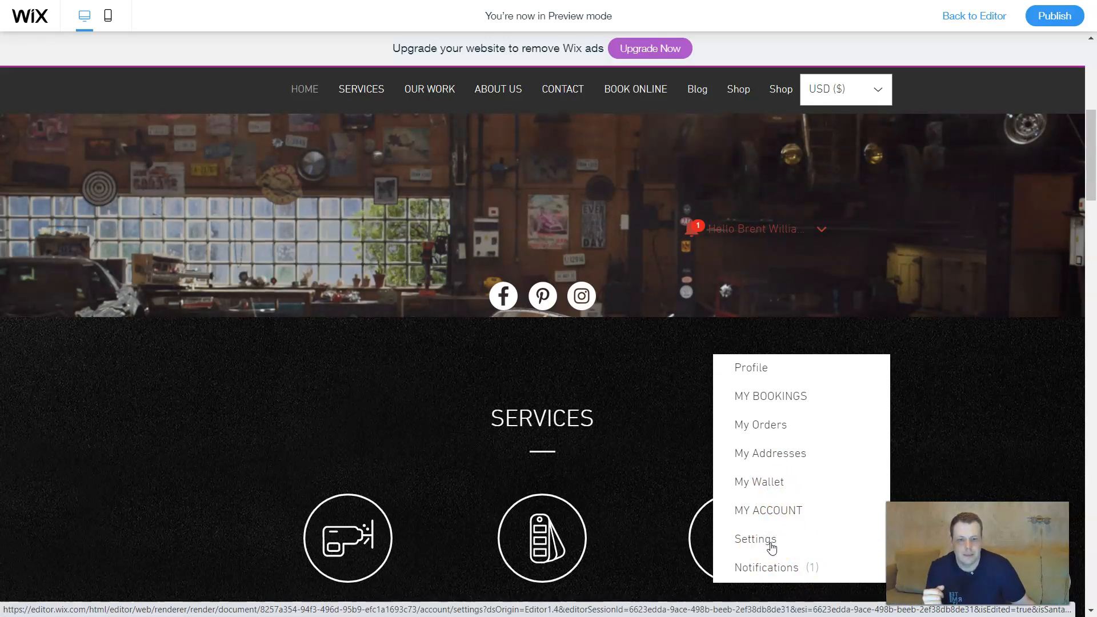
left_click(766, 365)
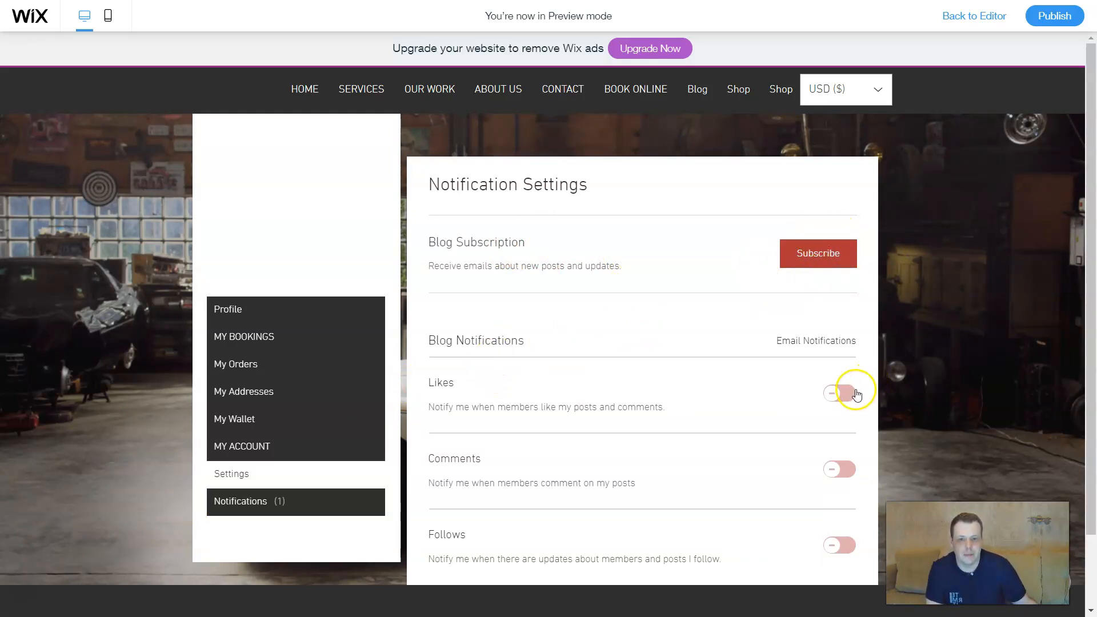
scroll(817, 380, "down", 2)
left_click(839, 312)
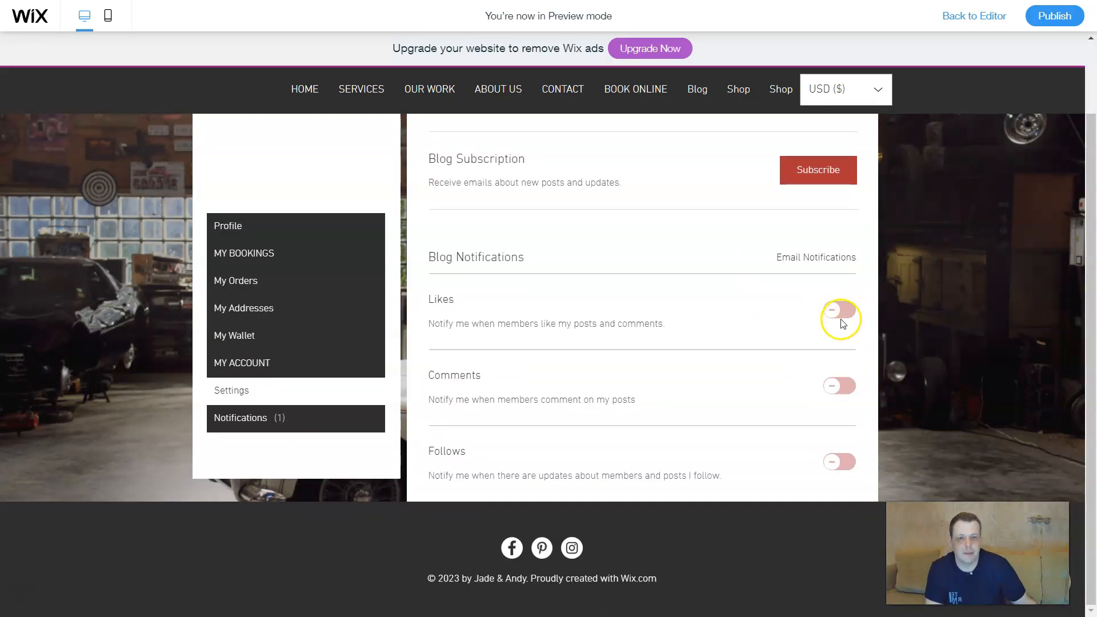
left_click(840, 387)
left_click(842, 462)
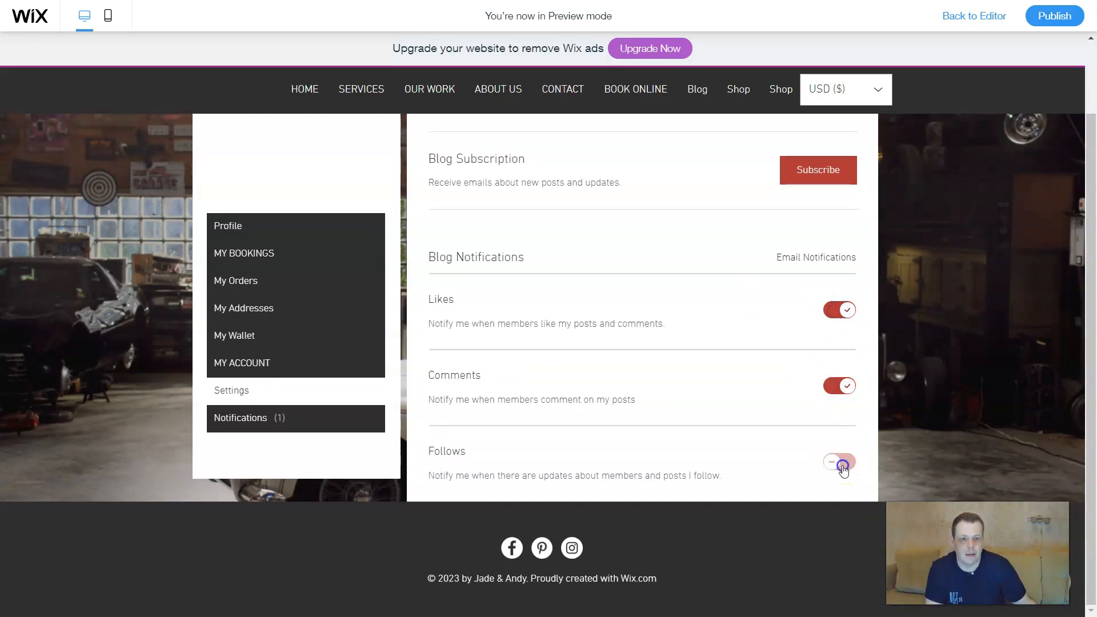
left_click(256, 311)
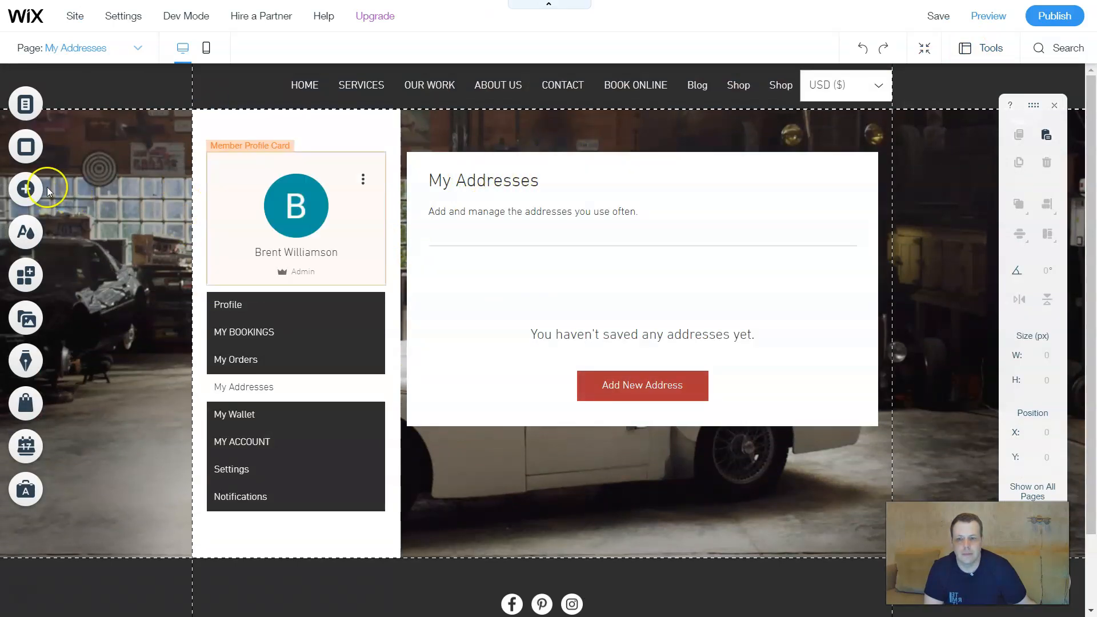
Step: Examine the available member elements and the instructions for saving custom designs, and close the element library without adding anything
left_click(27, 190)
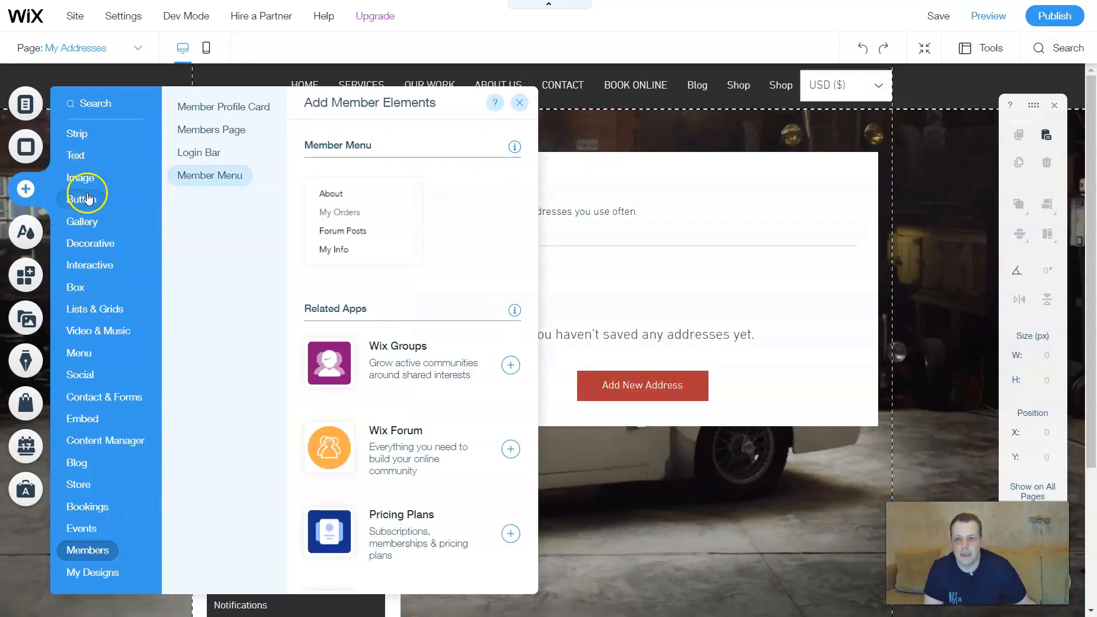
left_click(194, 175)
left_click(208, 153)
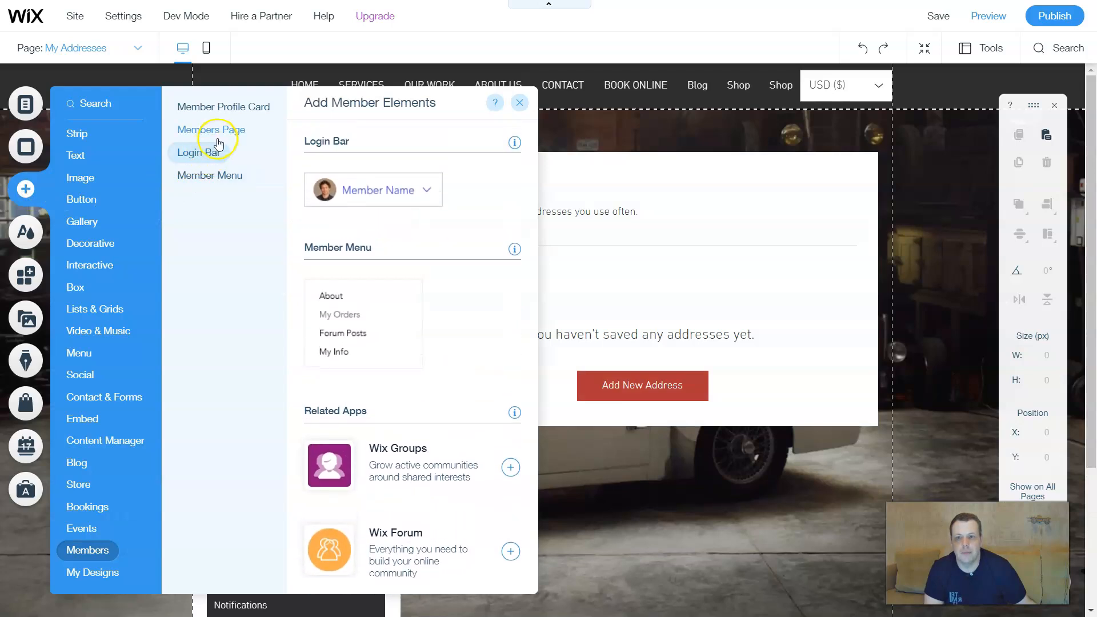
left_click(216, 132)
left_click(234, 110)
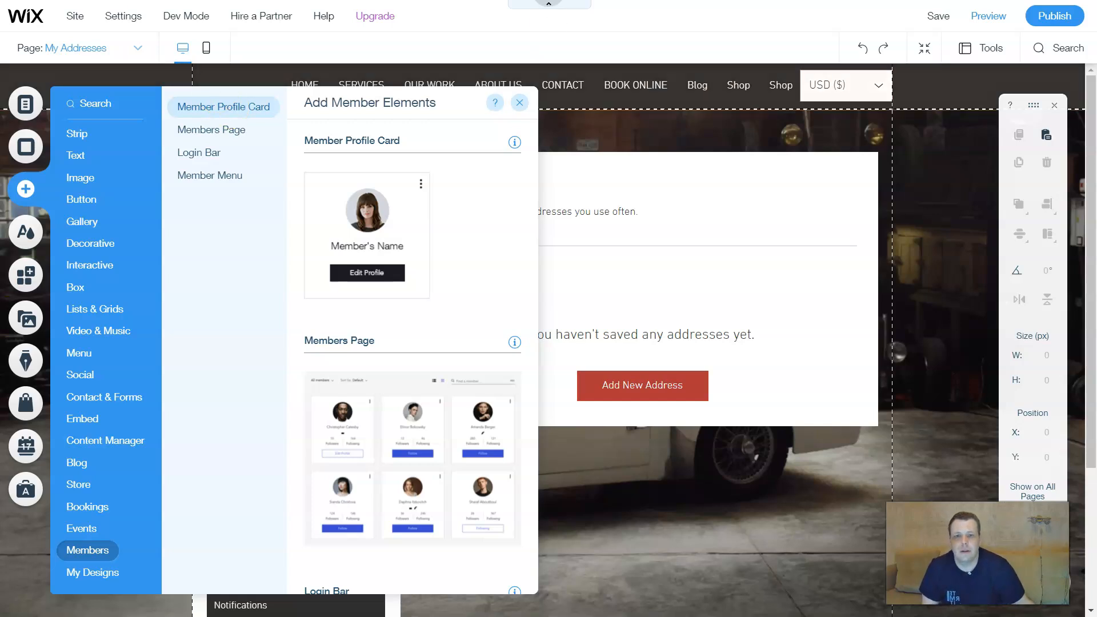
left_click(102, 578)
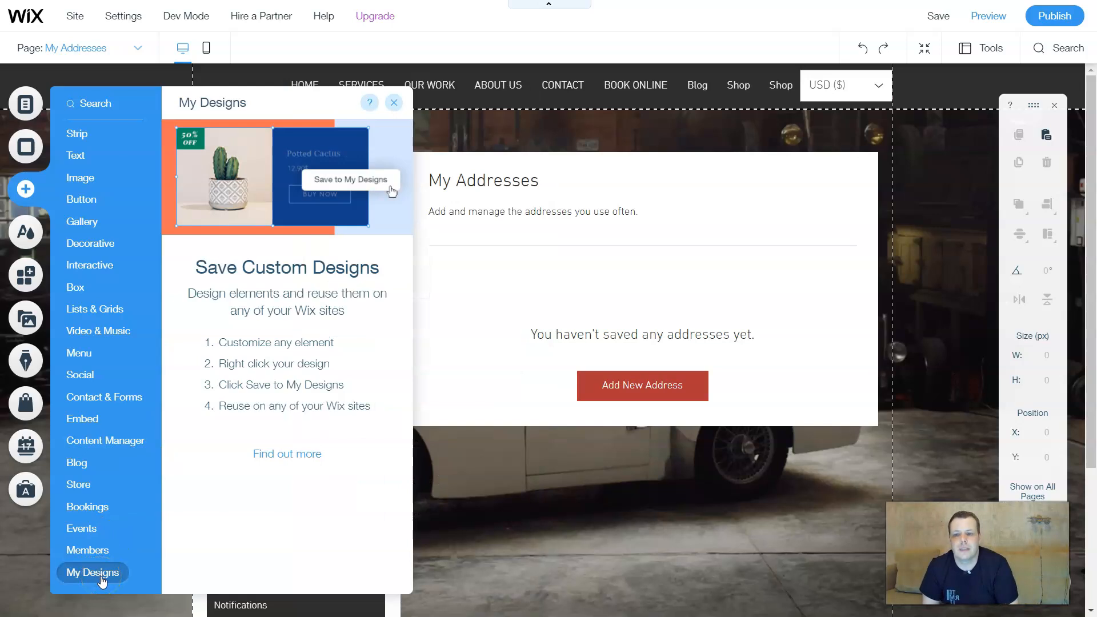
left_click(103, 579)
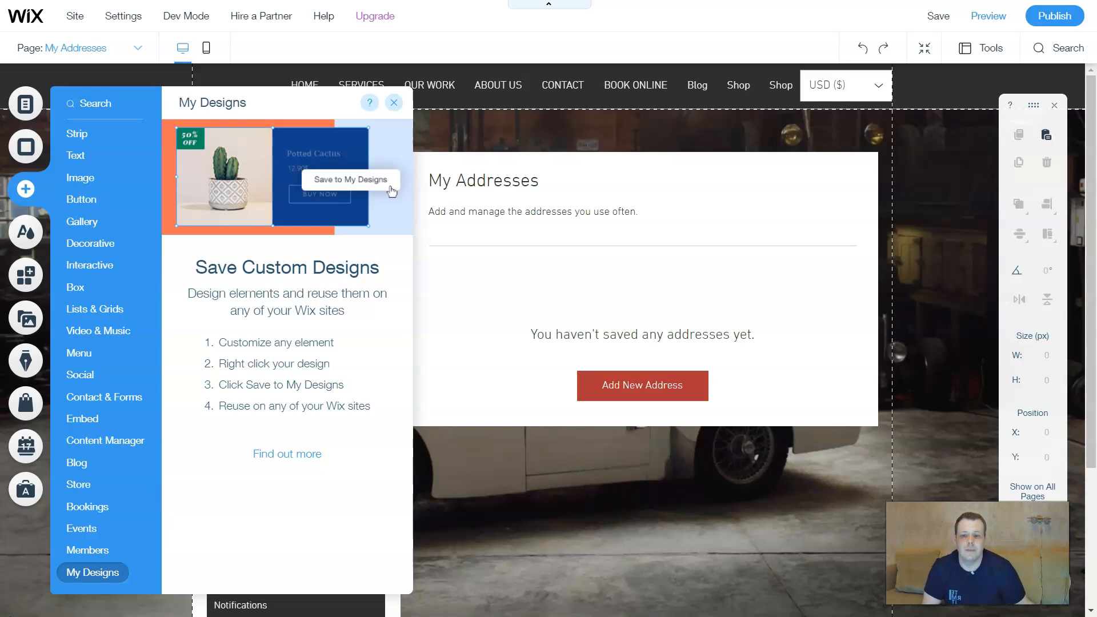
left_click(19, 583)
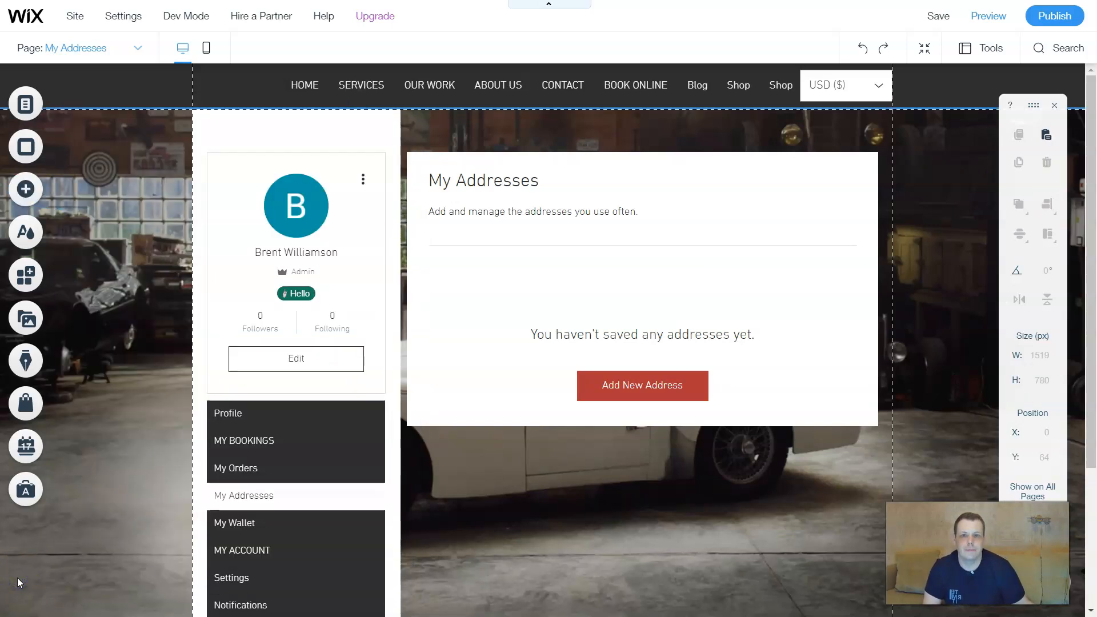